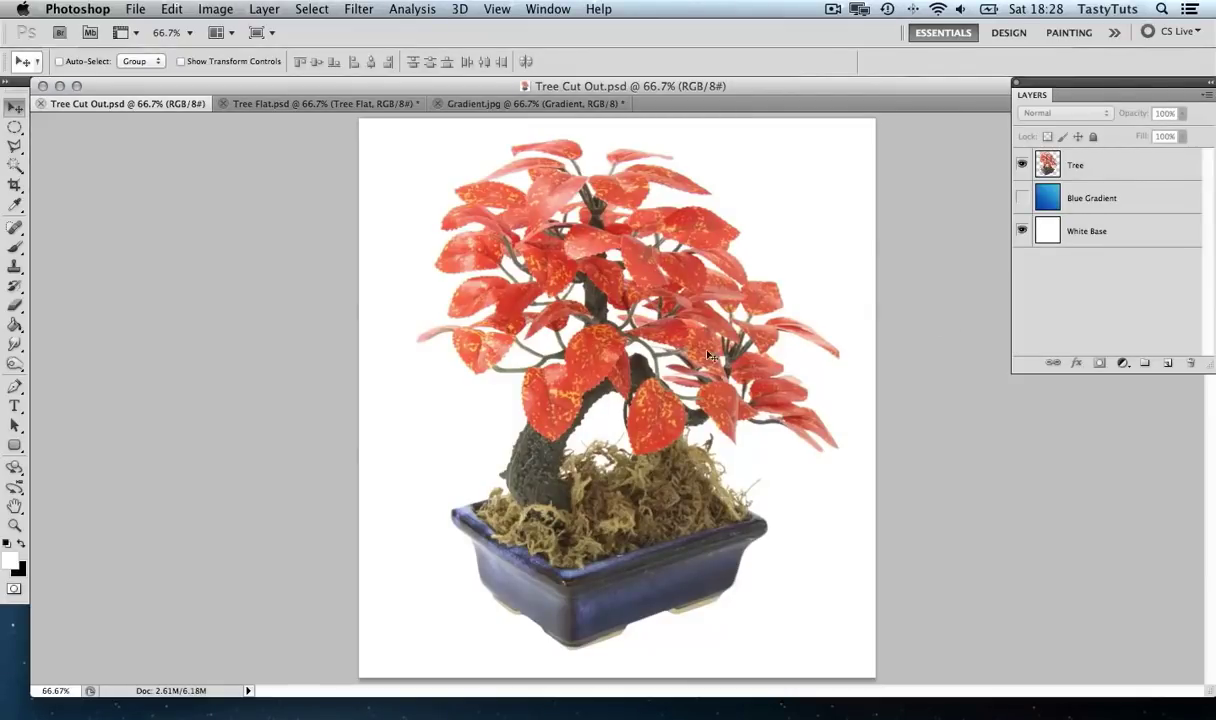
Step: Examine the bonsai tree's leaves, branches, trunk and moss up close against the white background
key("z")
left_click_drag(610, 322, 571, 270)
scroll(571, 270, "up", 5)
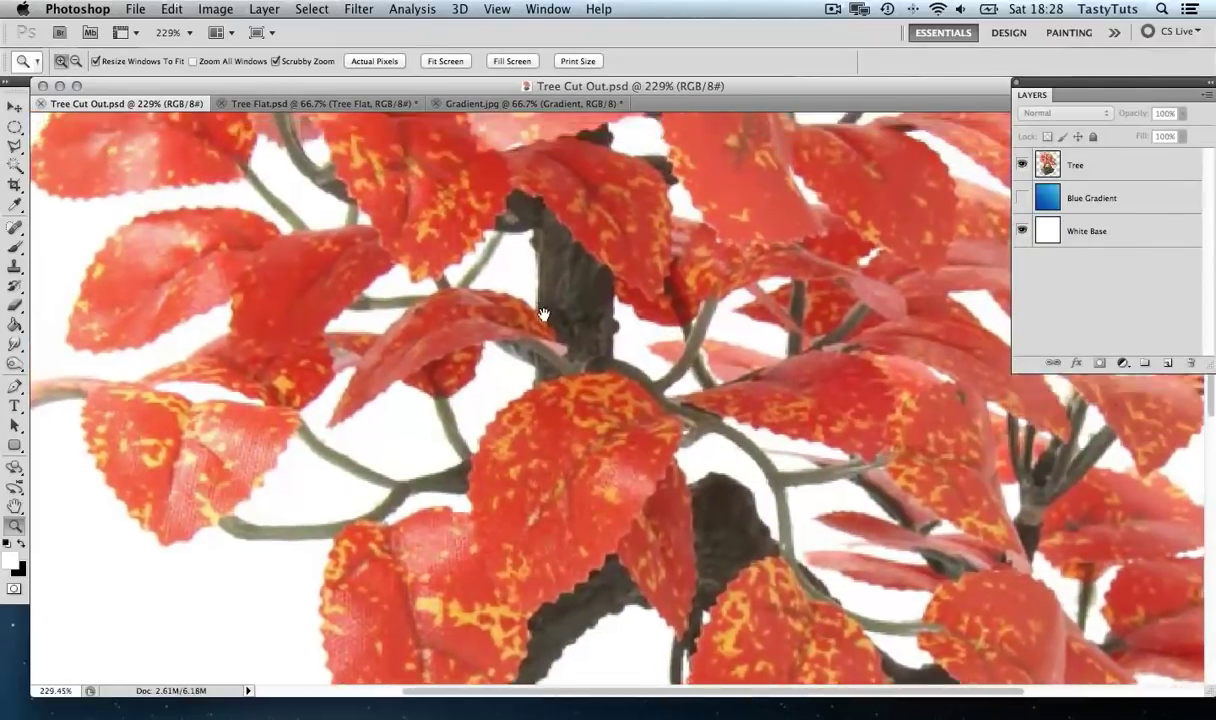
scroll(578, 441, "down", 3)
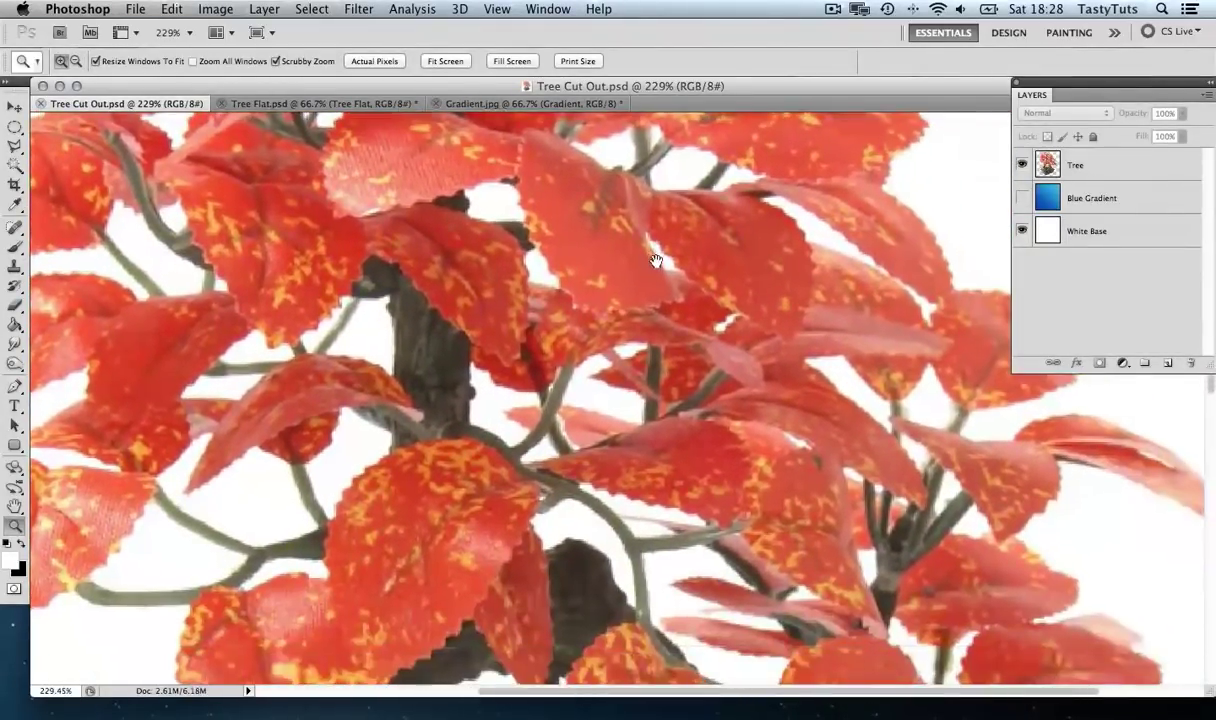
scroll(719, 296, "down", 4)
scroll(719, 296, "left", 2)
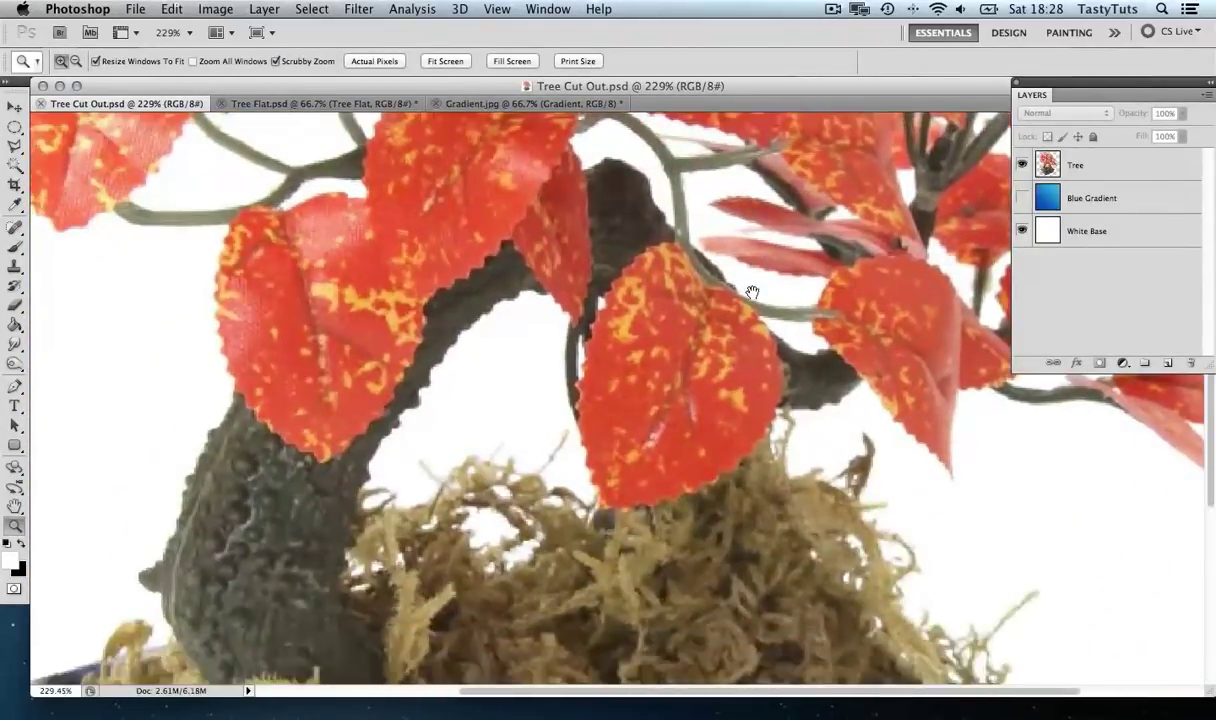
left_click_drag(620, 367, 522, 438)
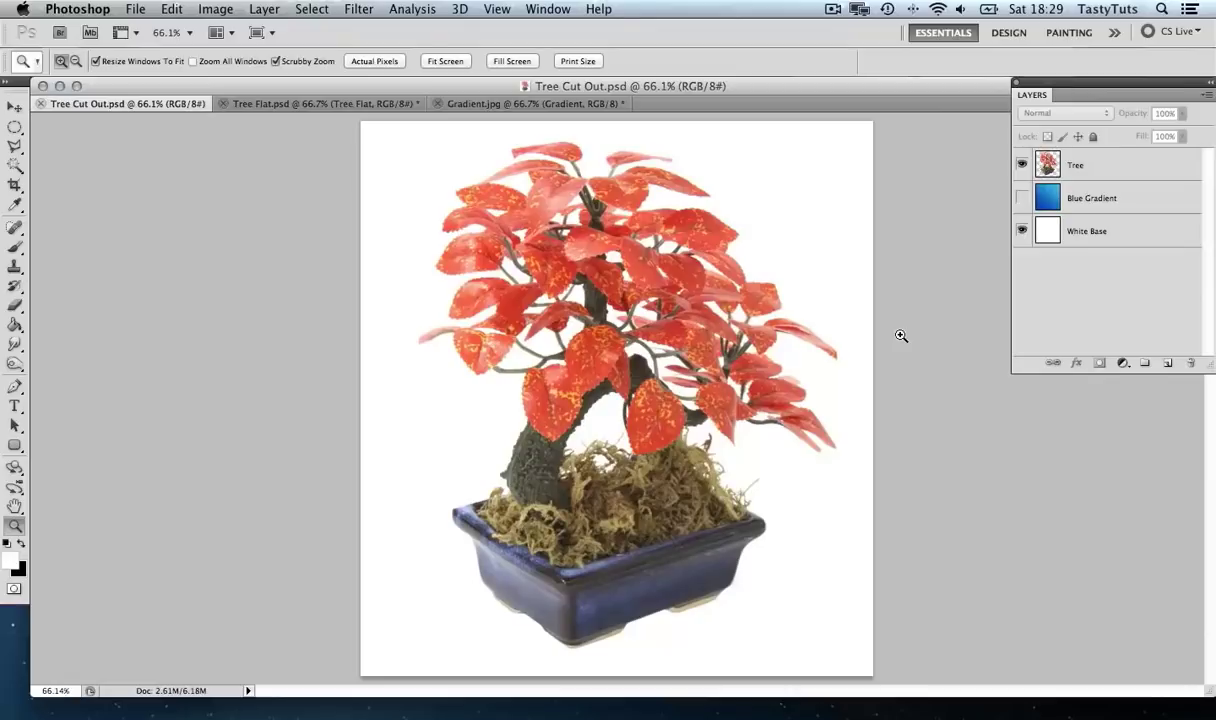
key("v")
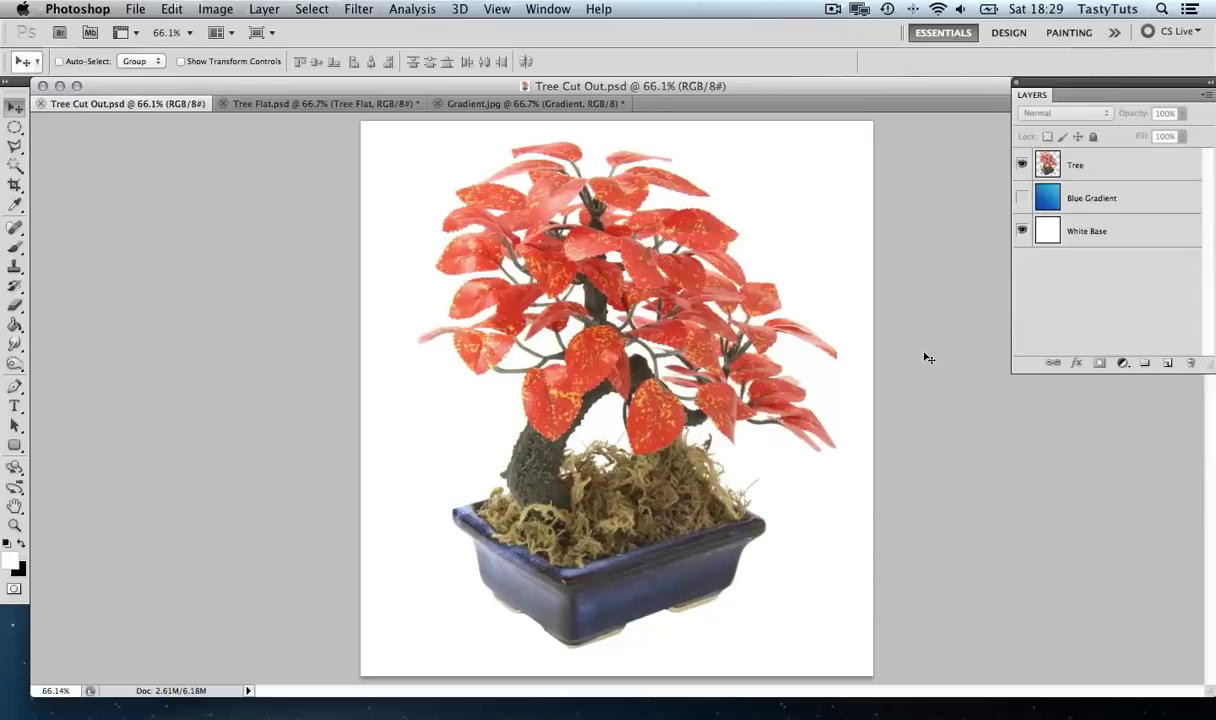
Step: Hide the White Base layer to check the Tree layer's transparency, and display both White Base and Blue Gradient behind the tree
left_click(1102, 200)
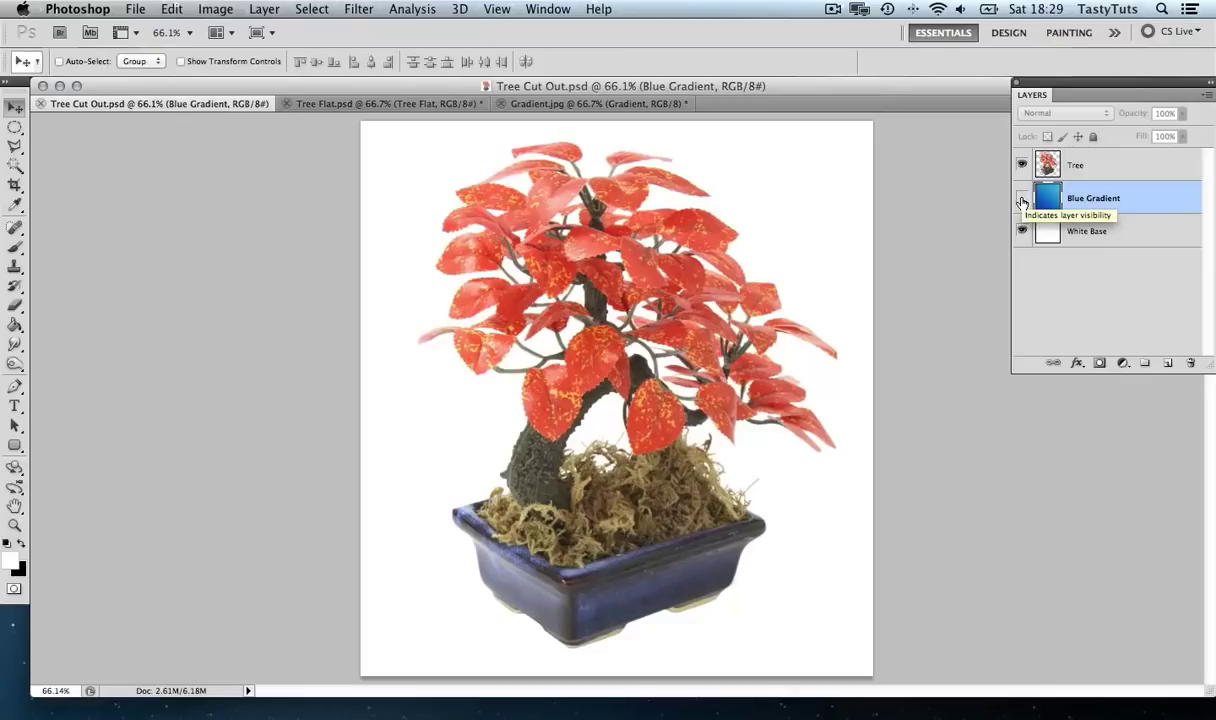
left_click(1021, 231)
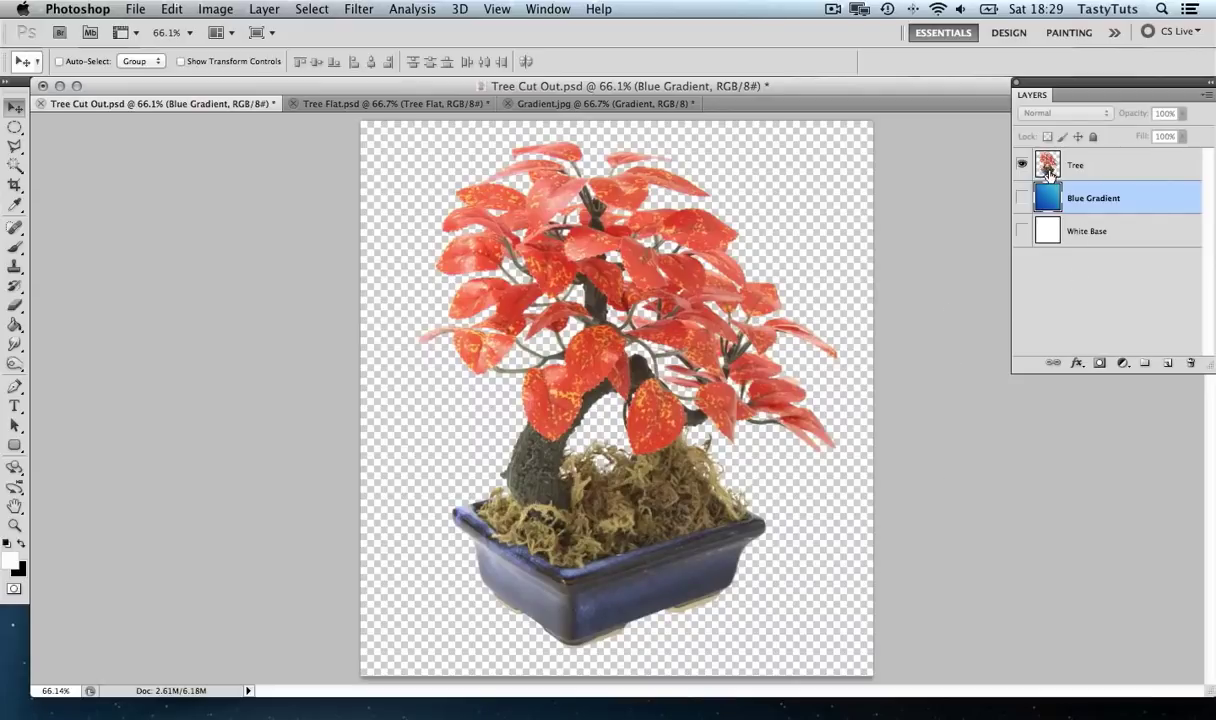
left_click(1112, 171)
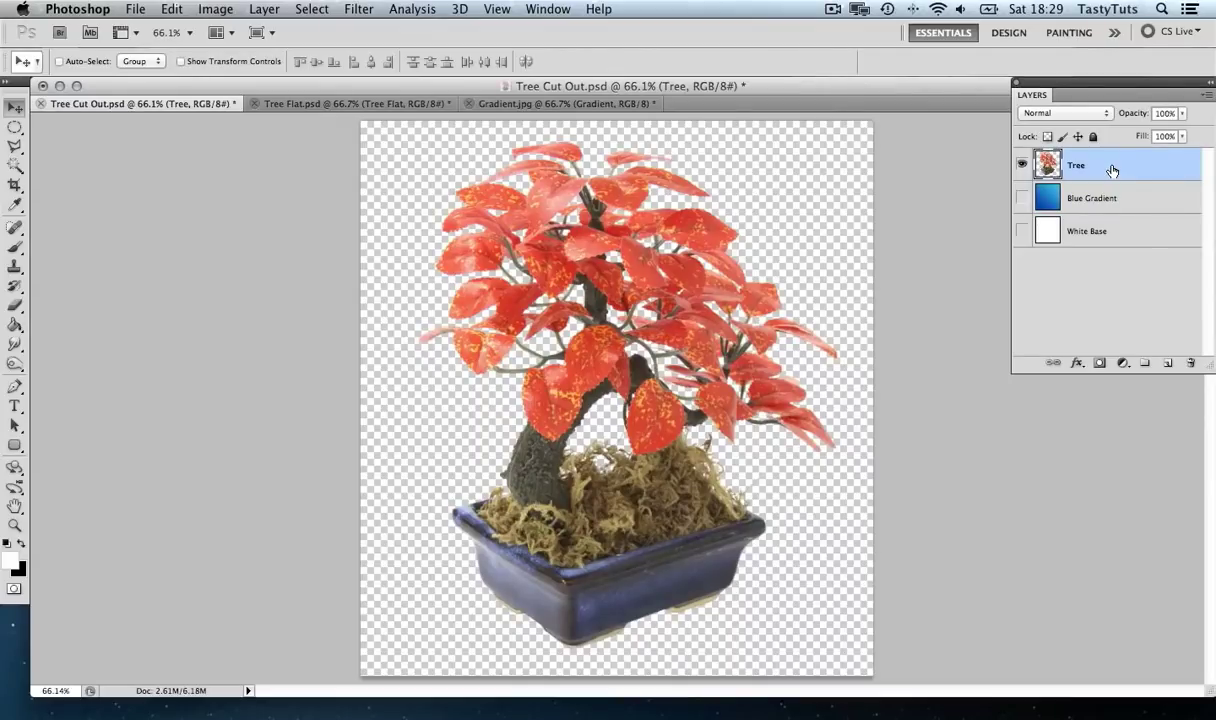
left_click(1022, 231)
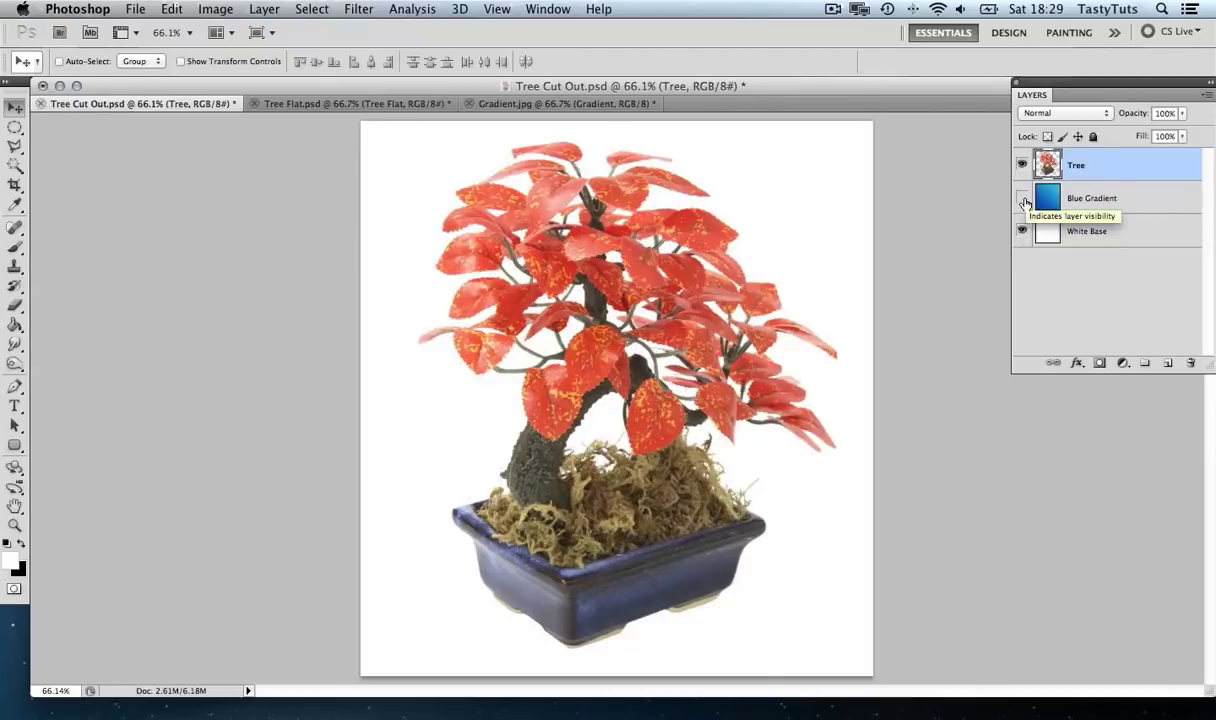
left_click(1022, 198)
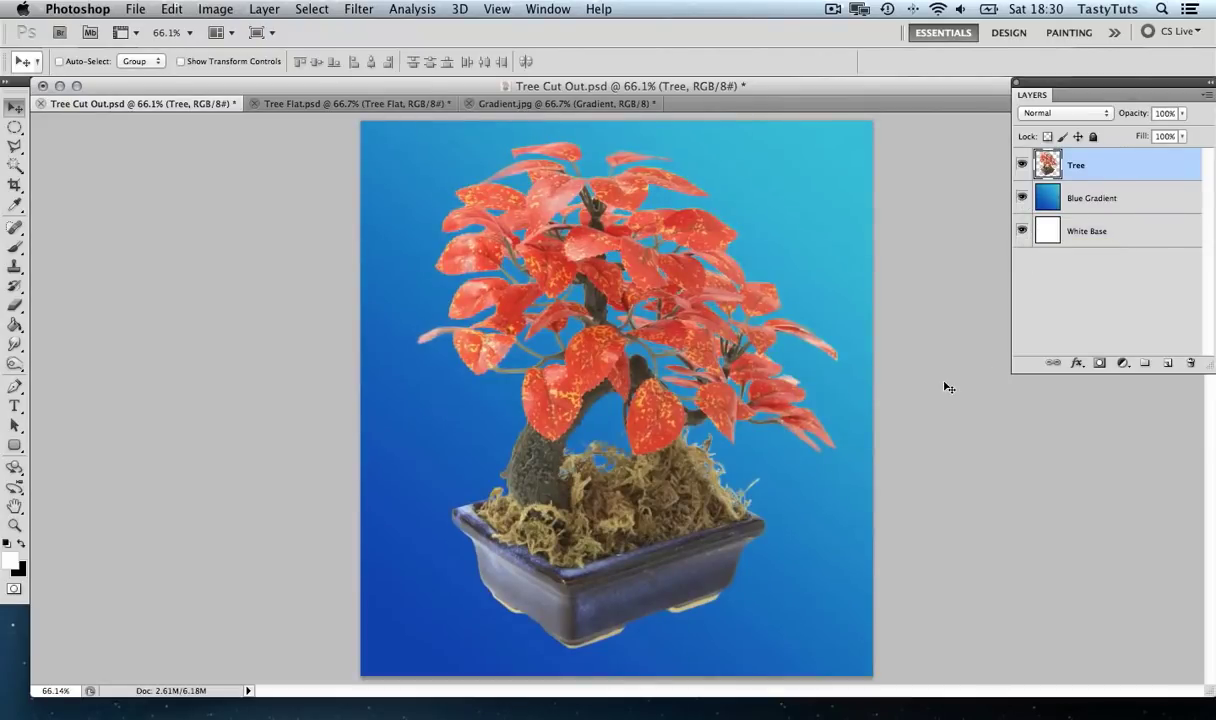
Step: Inspect the edges of the cut-out leaves, branches, moss and pot closely against the blue gradient
key("z")
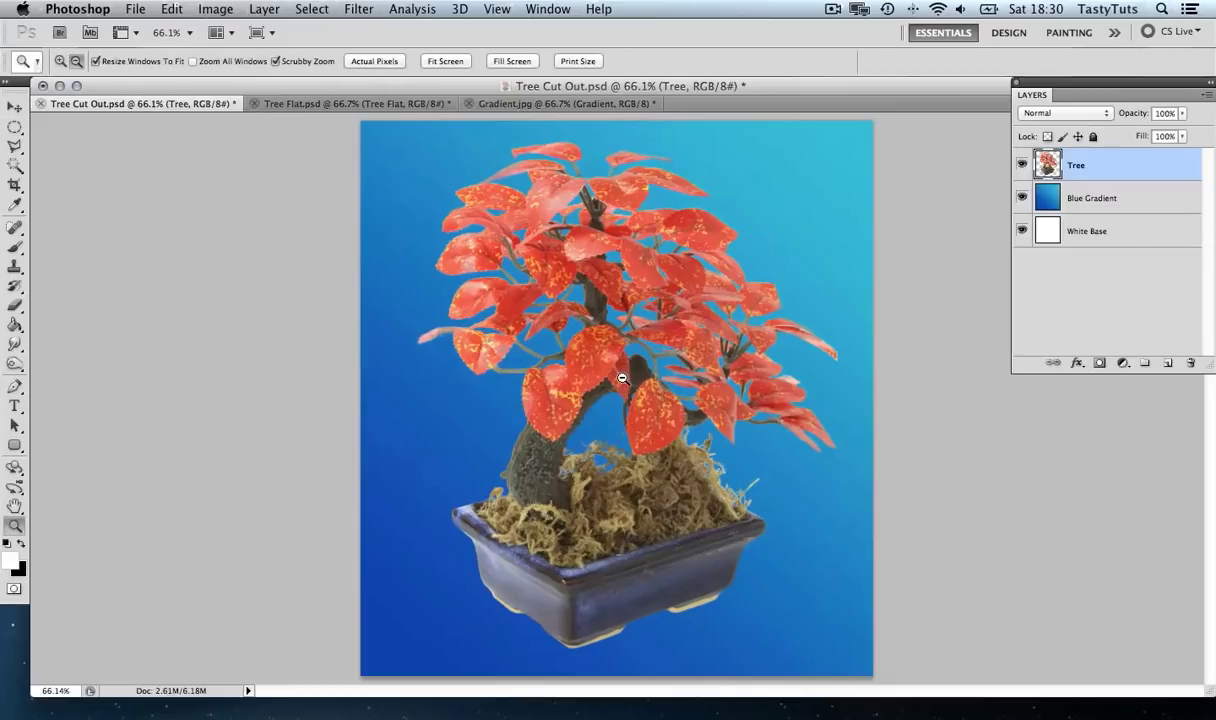
left_click_drag(593, 361, 684, 346)
left_click_drag(583, 215, 590, 442)
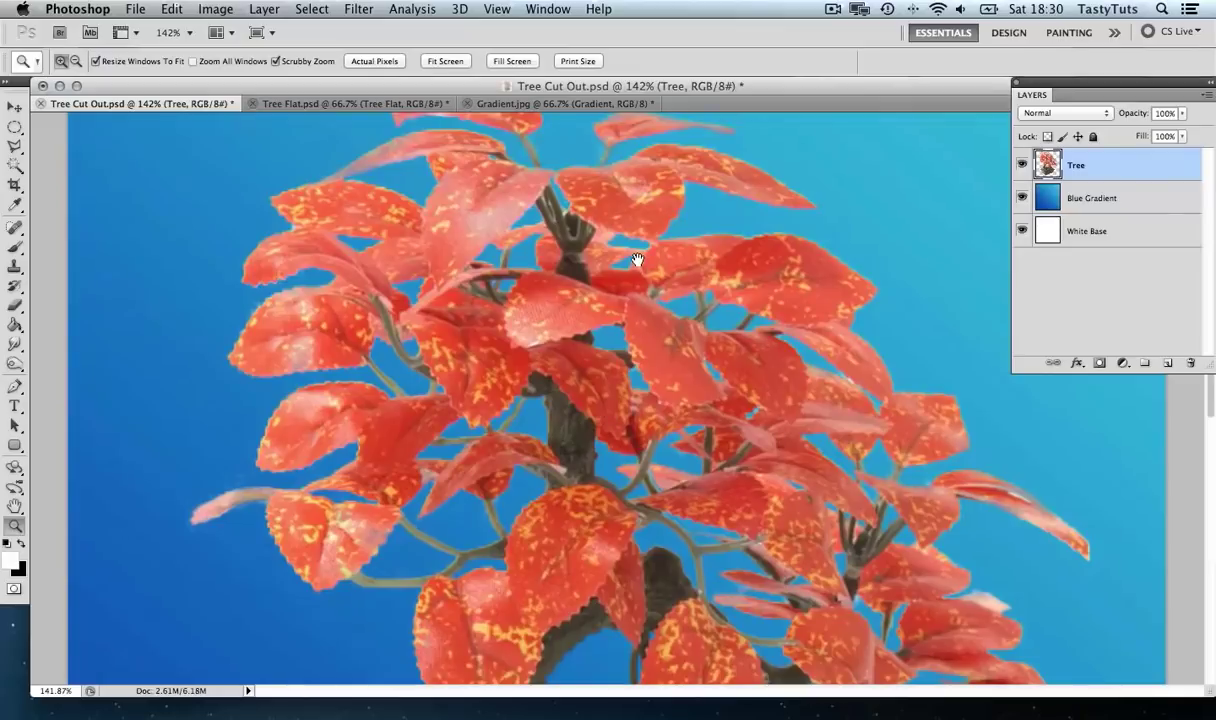
left_click_drag(605, 247, 606, 324)
scroll(728, 389, "down", 5)
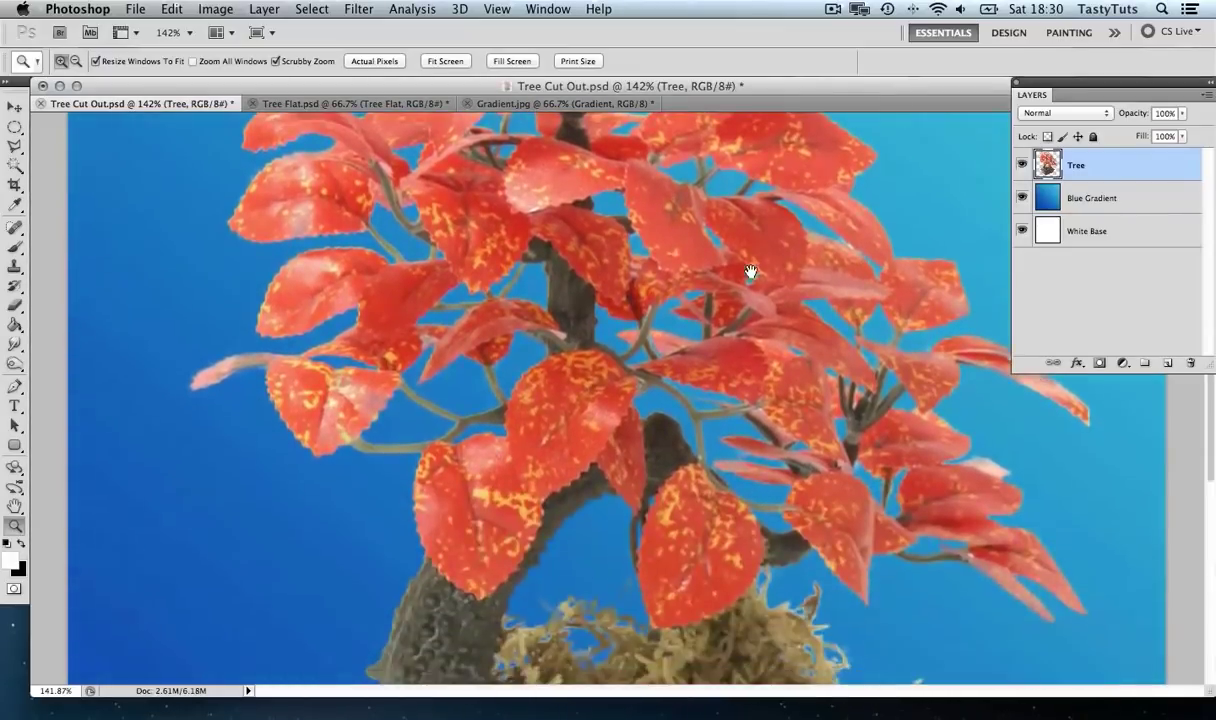
scroll(752, 271, "down", 5)
scroll(760, 330, "down", 5)
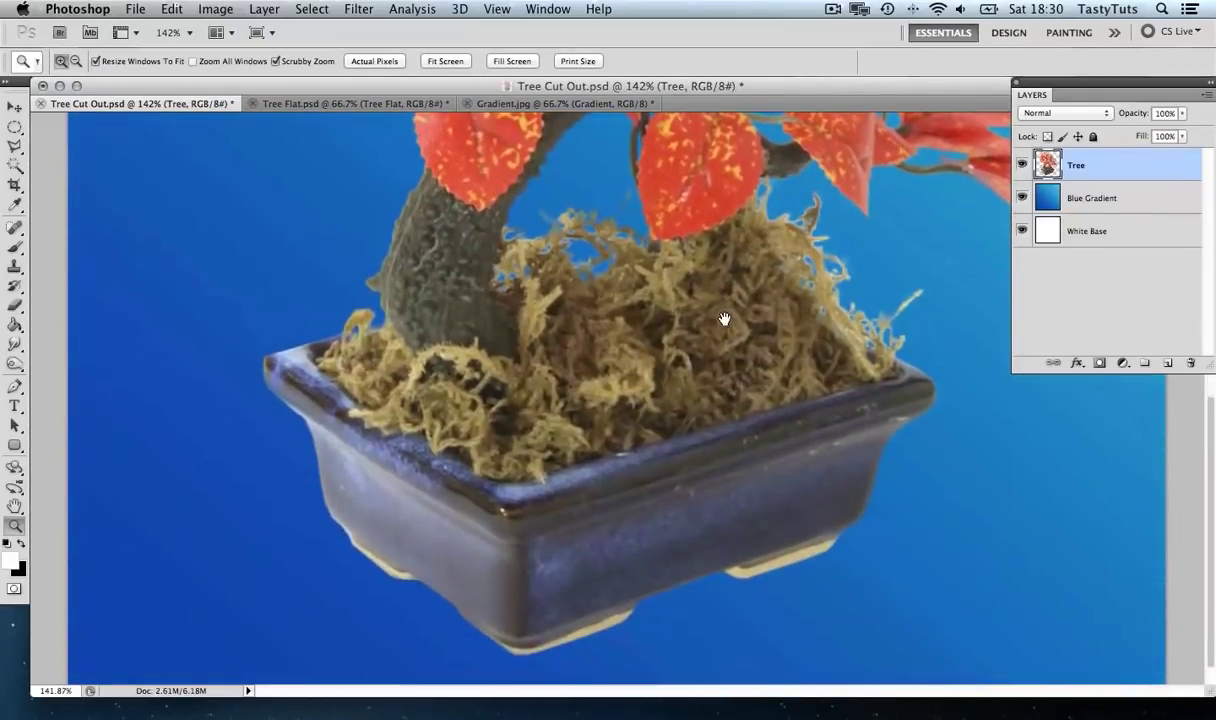
left_click_drag(641, 260, 662, 479)
scroll(662, 479, "up", 5)
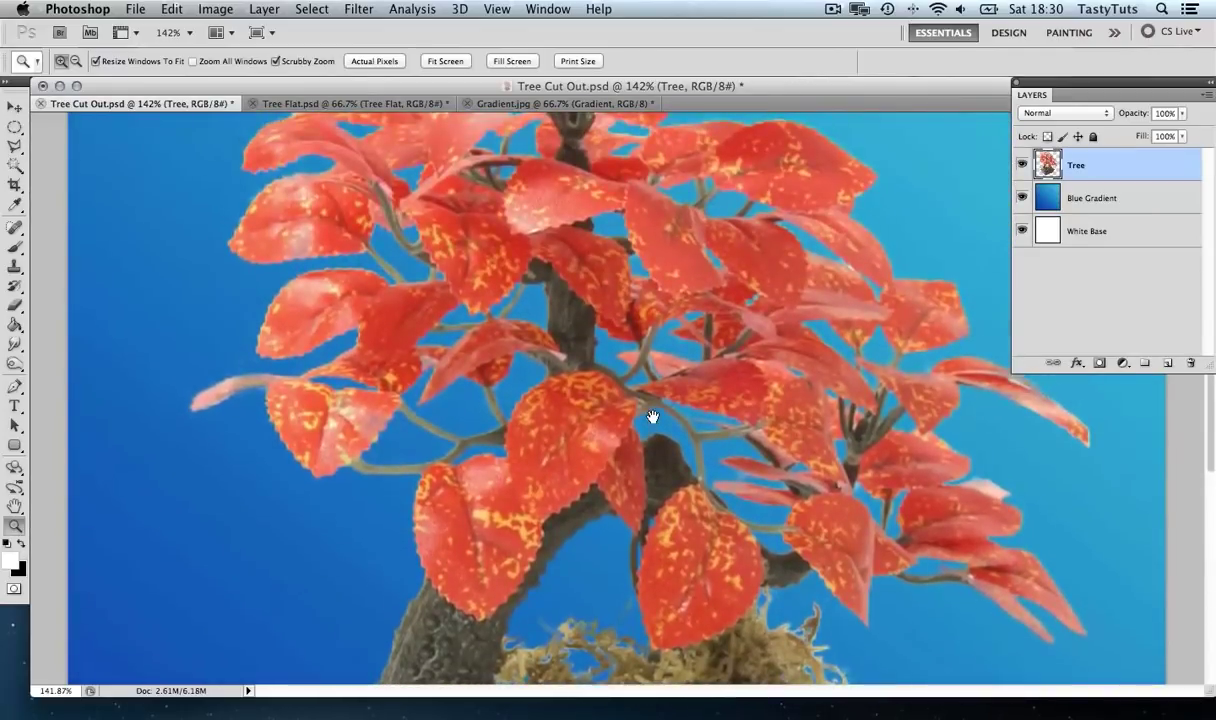
left_click_drag(695, 318, 645, 368)
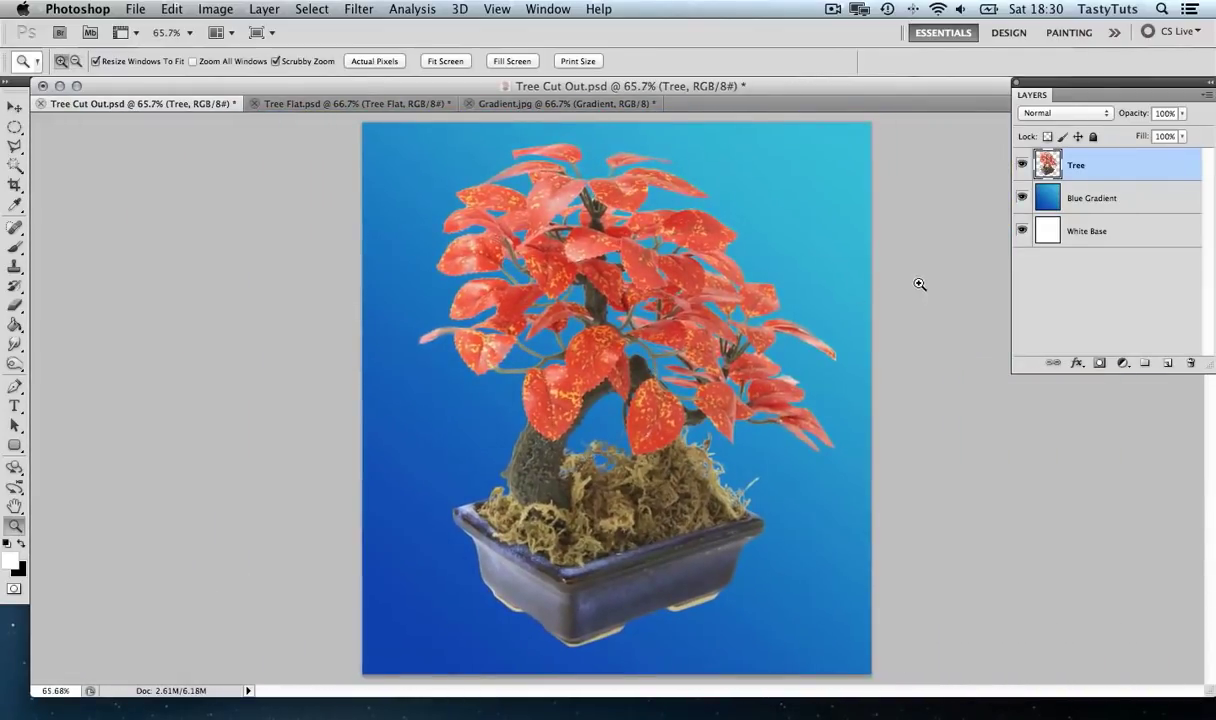
key("v")
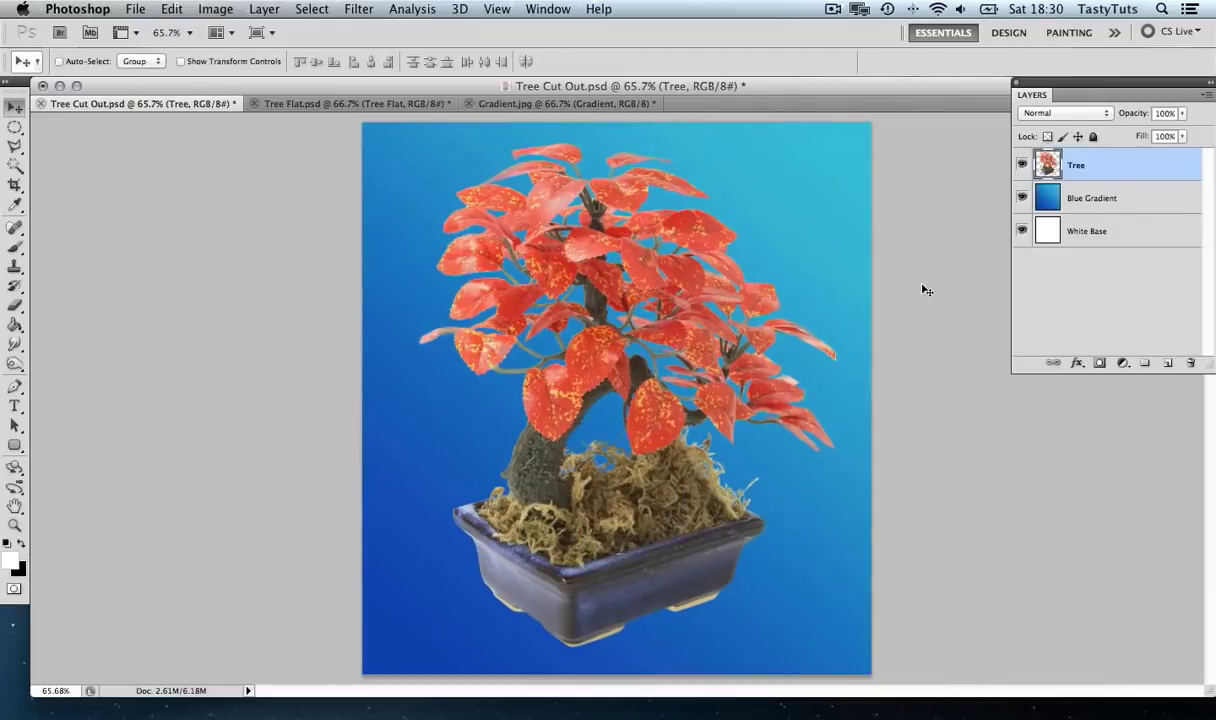
Step: Copy the entire blue gradient from Gradient.jpg and paste it as a new layer into Tree Flat.psd
left_click(341, 105)
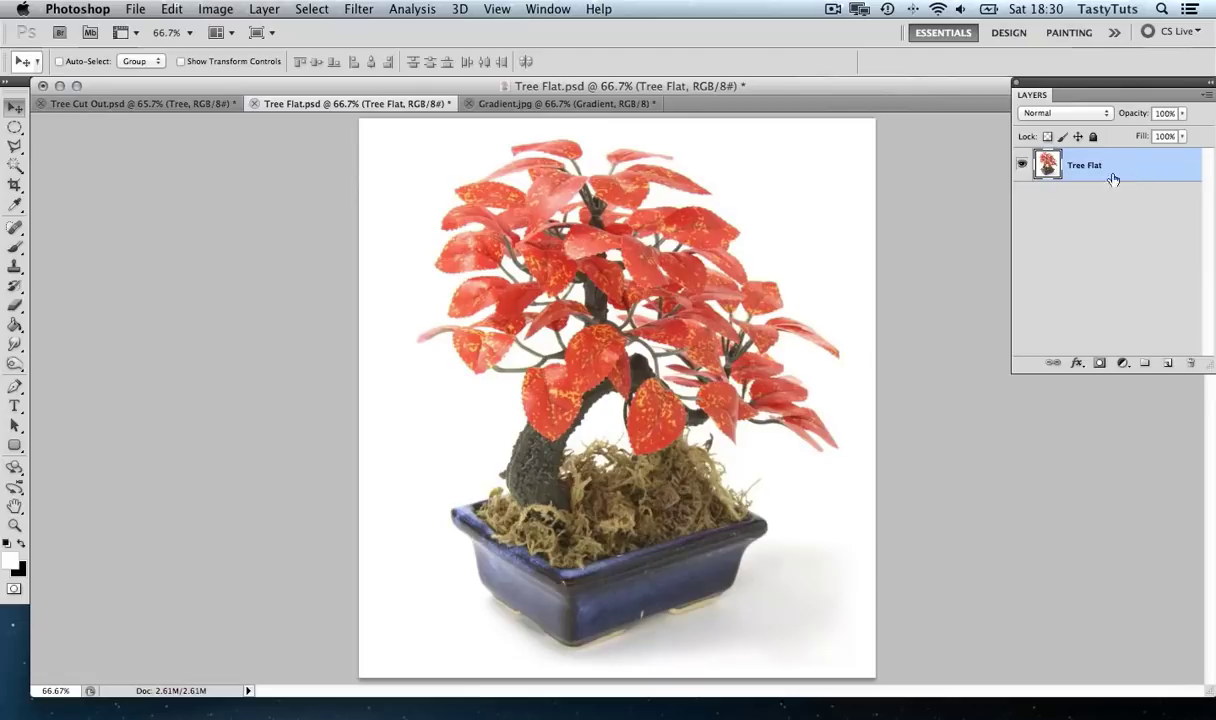
left_click(541, 104)
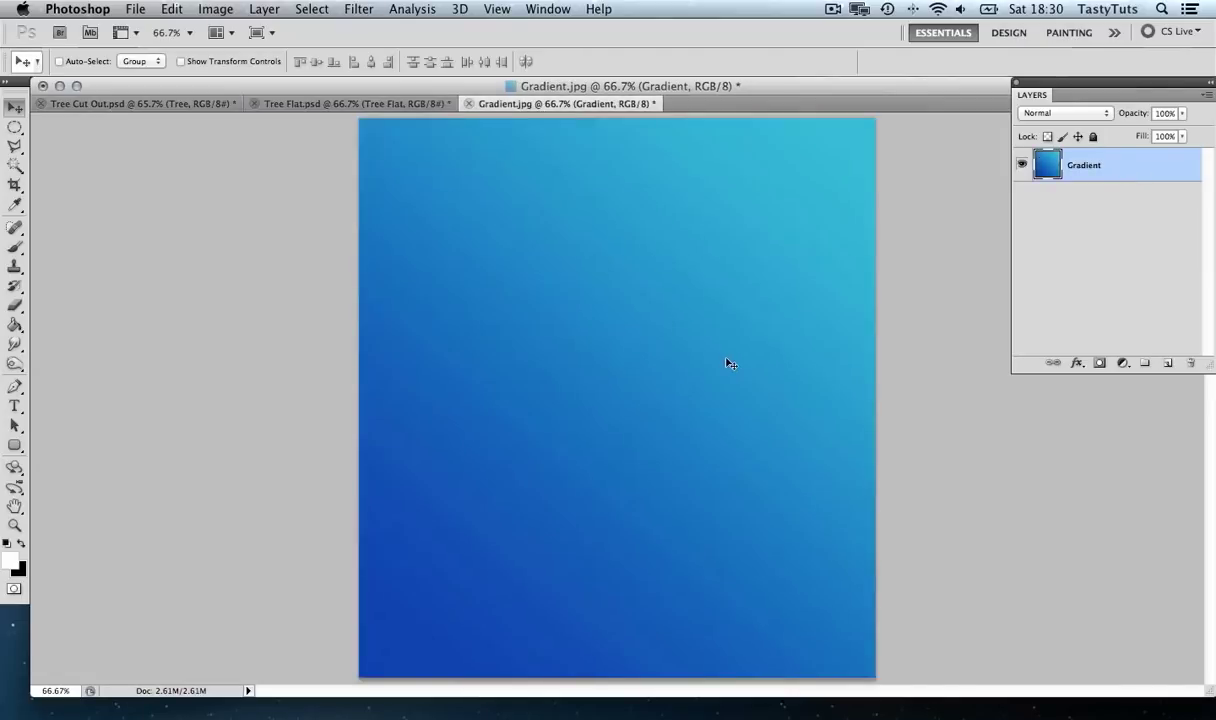
key("super+a")
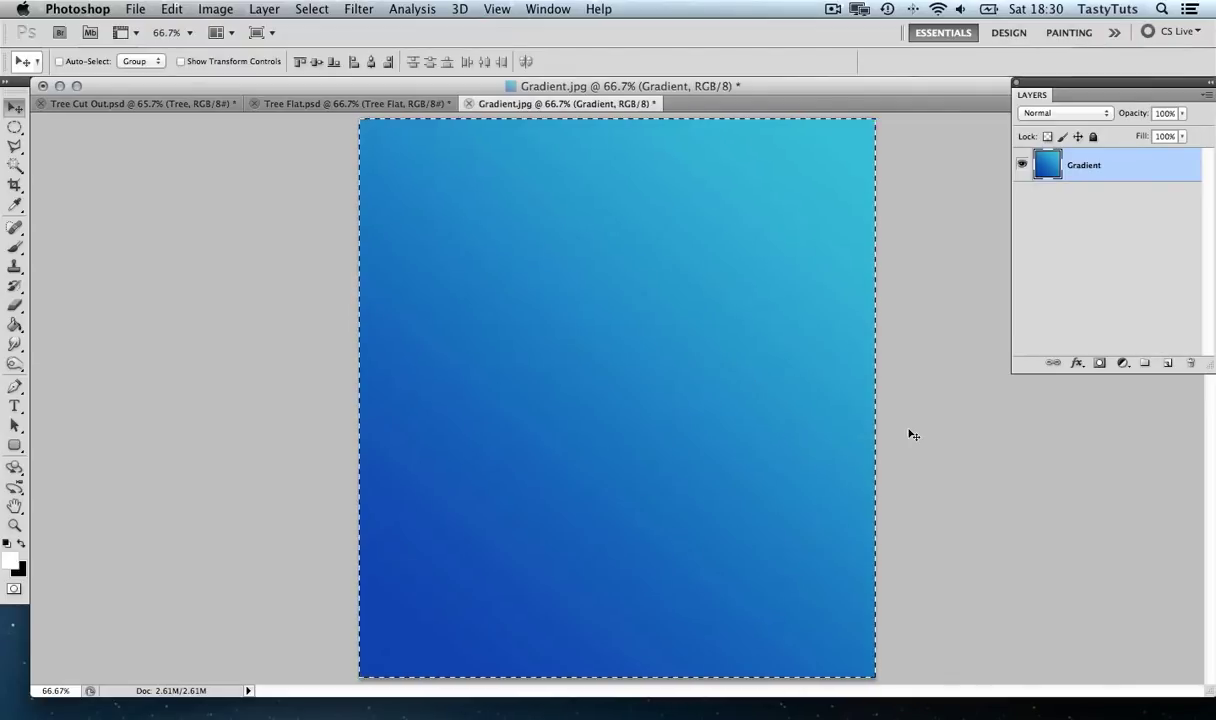
key("super+c")
left_click(362, 104)
key("super+v")
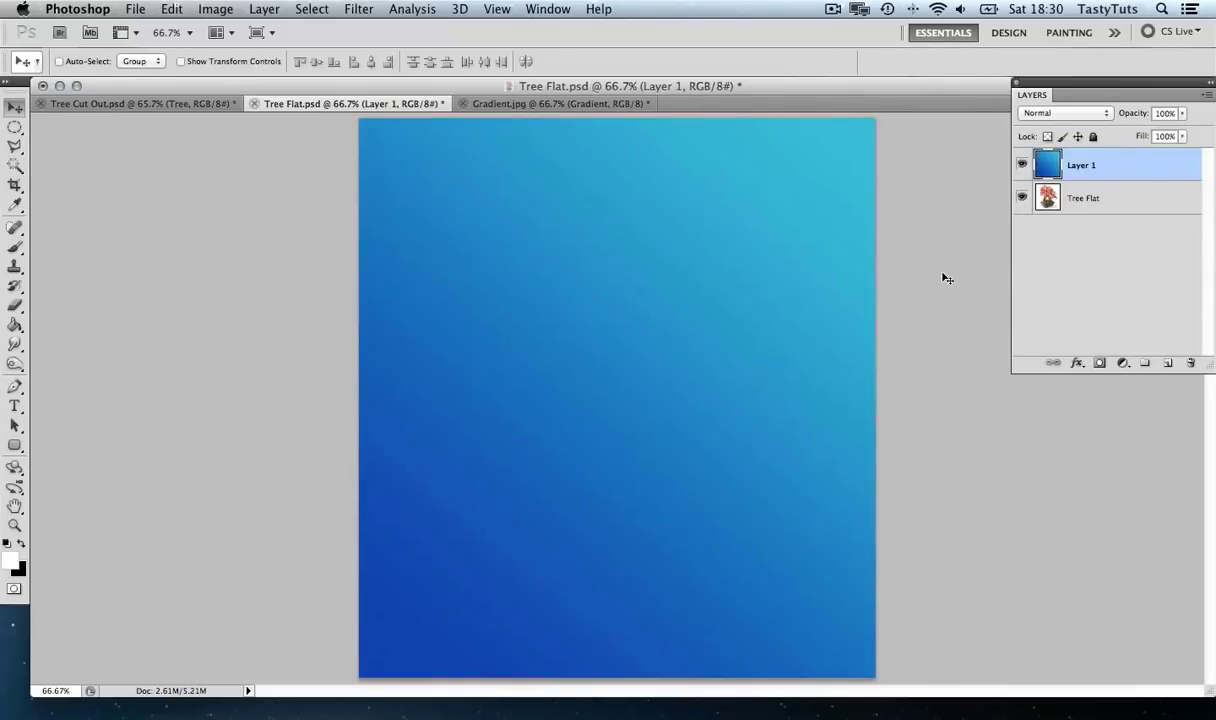
Step: Move the pasted gradient layer beneath the Tree Flat layer
left_click_drag(1103, 175, 1133, 198)
left_click_drag(1133, 198, 1110, 213)
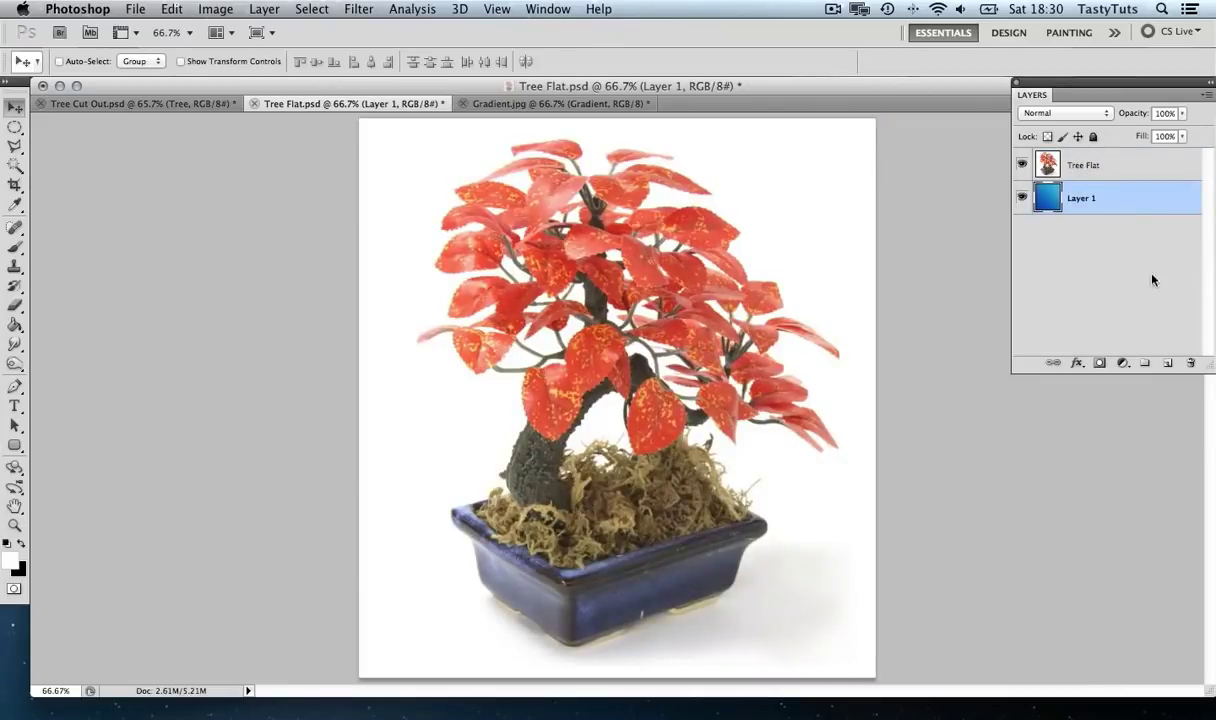
left_click(1068, 165)
left_click(1068, 192)
left_click(1126, 170)
left_click(1124, 198)
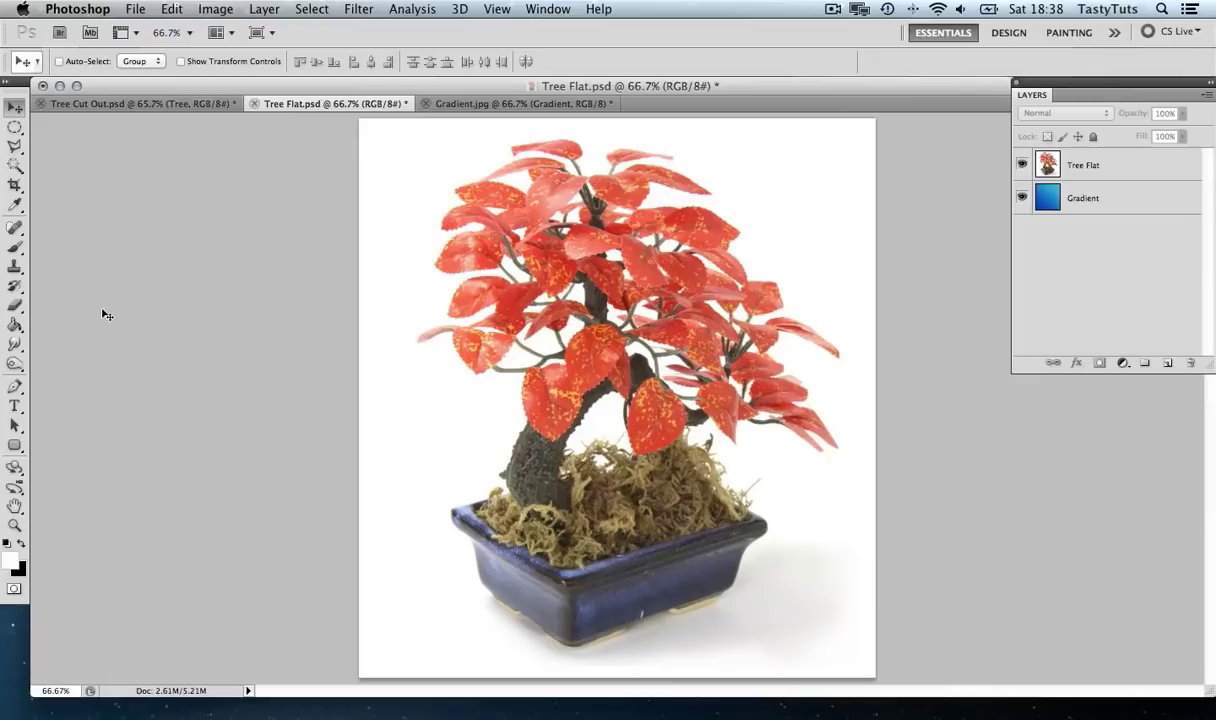
Step: Try erasing a large patch of the Tree Flat layer's white background beside the lower-left leaf with the Eraser
left_click(12, 288)
key("z")
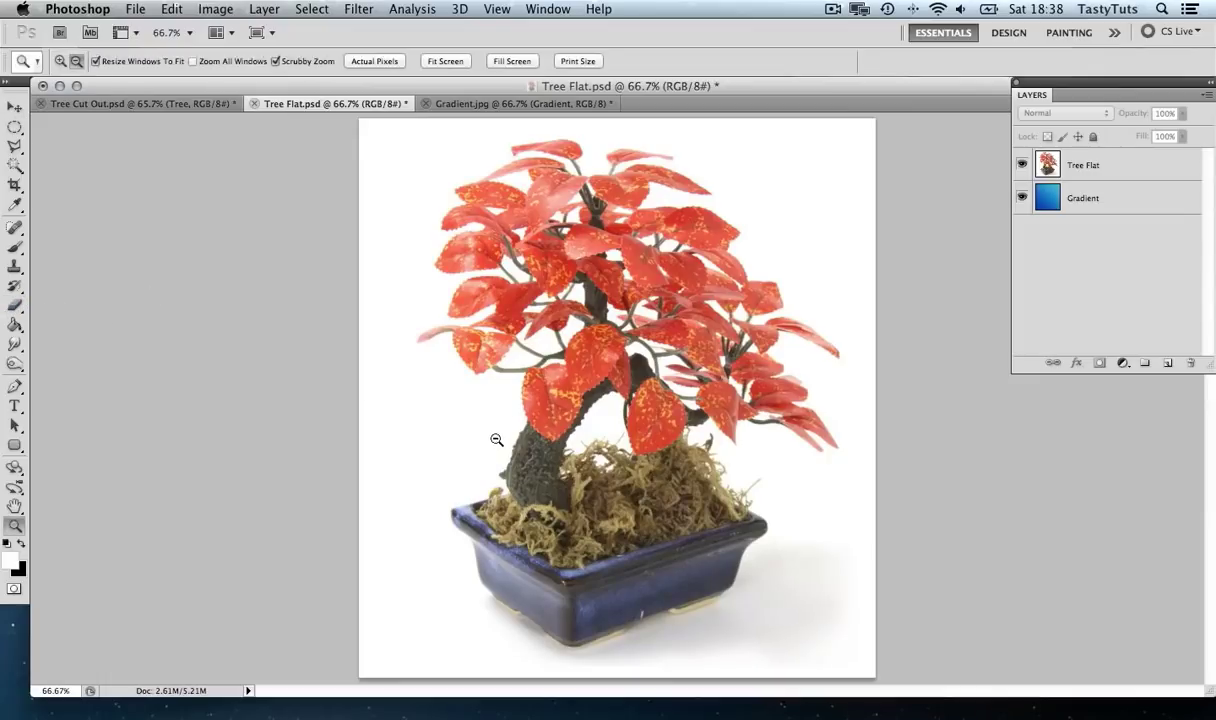
left_click_drag(496, 440, 496, 440)
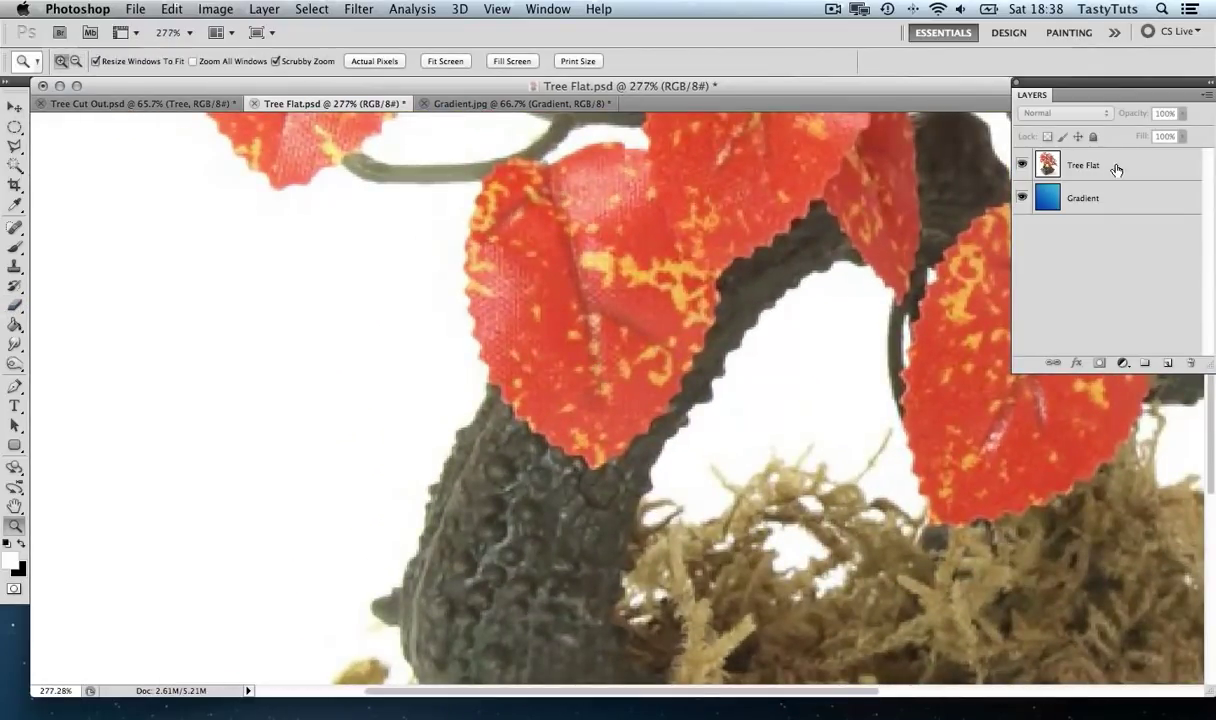
left_click(1116, 169)
key("e")
mouse_move(240, 369)
left_mouse_down()
mouse_move(188, 379)
mouse_move(253, 444)
mouse_move(276, 363)
mouse_move(212, 311)
mouse_move(300, 338)
mouse_move(353, 334)
left_mouse_up()
Step: Reduce the Eraser brush size to 20 and try erasing the white background closely along the leaf's edge
key("bracketleft")
key("bracketleft")
key("bracketleft")
key("bracketleft")
key("bracketleft")
key("bracketleft")
key("bracketleft")
key("bracketleft")
key("bracketleft")
key("bracketleft")
key("bracketleft")
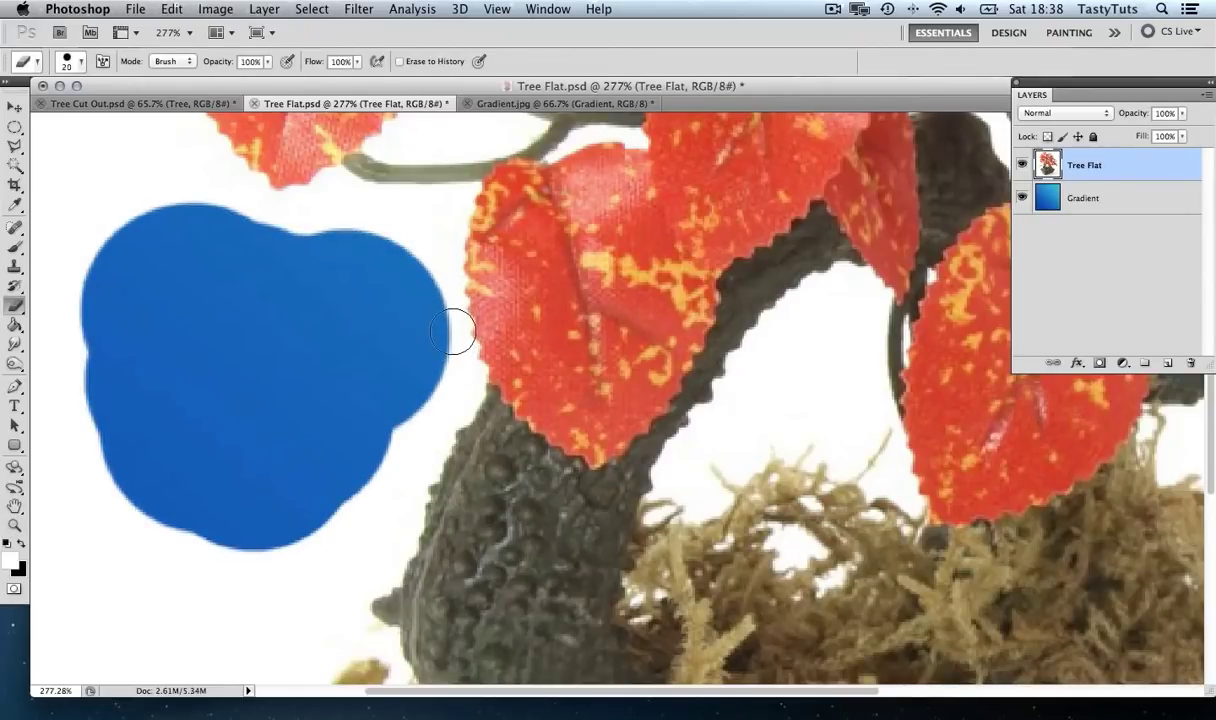
mouse_move(459, 327)
left_mouse_down()
mouse_move(452, 232)
mouse_move(433, 285)
mouse_move(453, 204)
mouse_move(353, 201)
mouse_move(420, 240)
mouse_move(404, 235)
mouse_move(427, 252)
mouse_move(445, 347)
mouse_move(462, 348)
mouse_move(469, 375)
mouse_move(445, 348)
left_mouse_up()
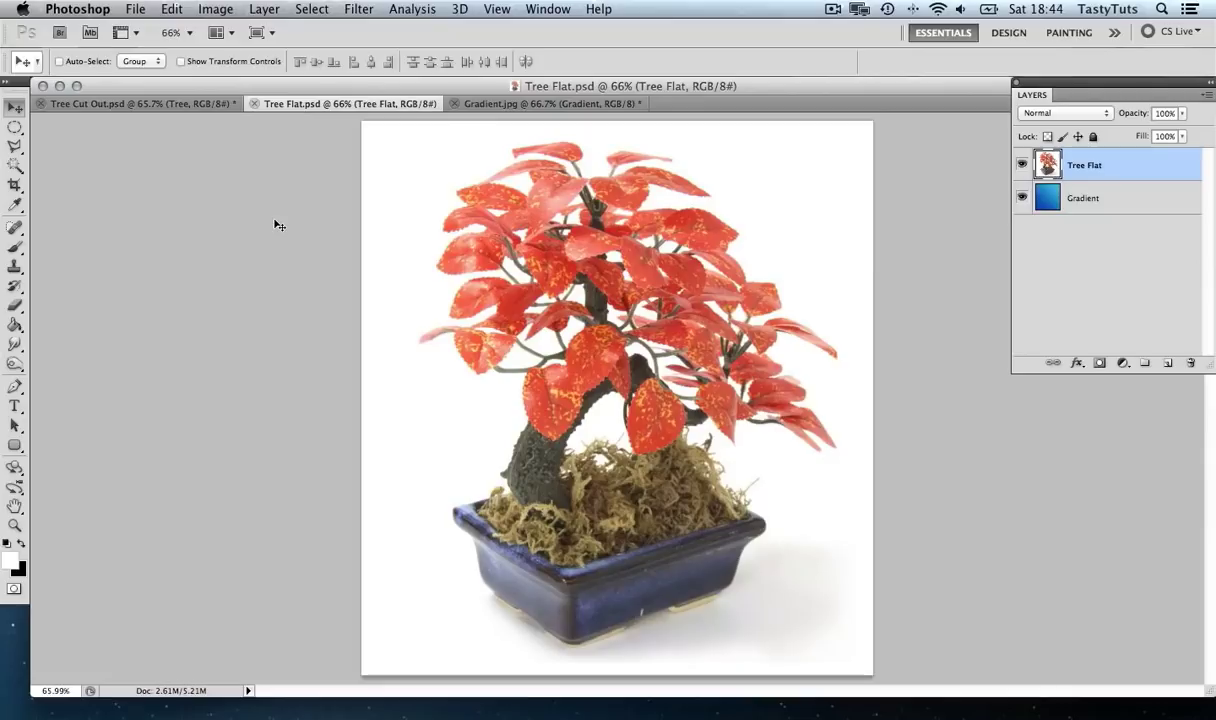
Step: Select the white background around the tree and in the gaps between its branches with the Magic Wand, and delete it from Tree Flat
left_click(15, 165)
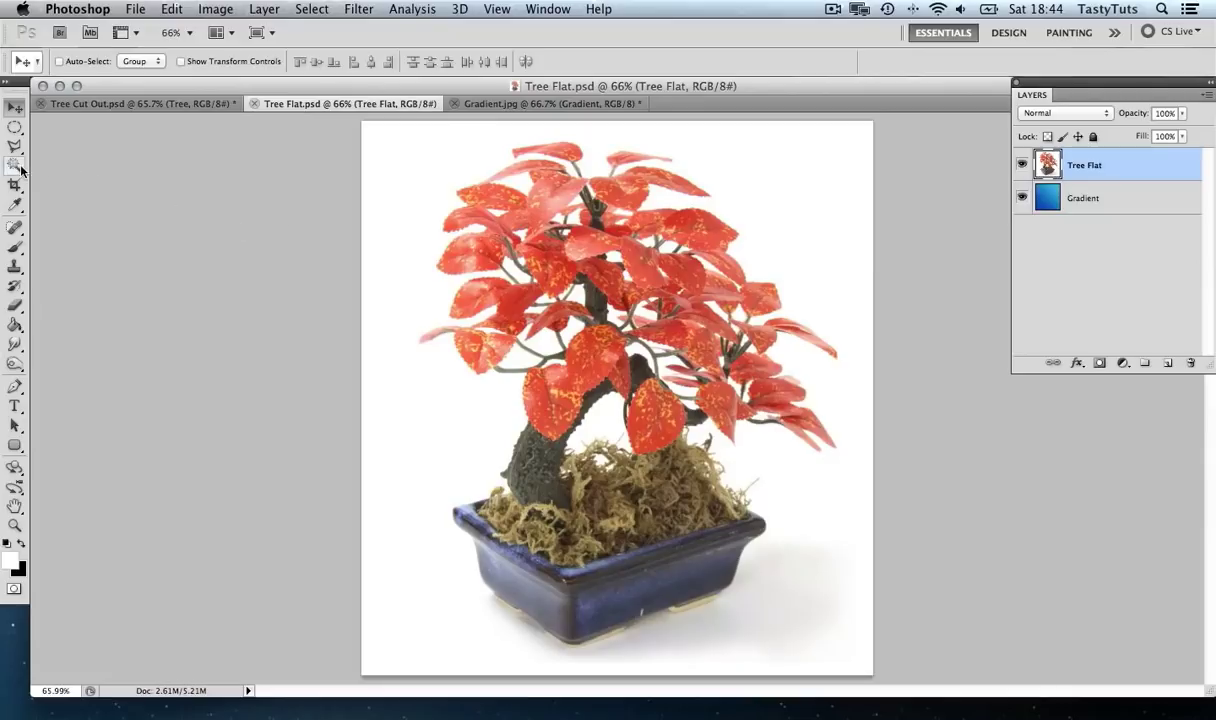
left_click(416, 188)
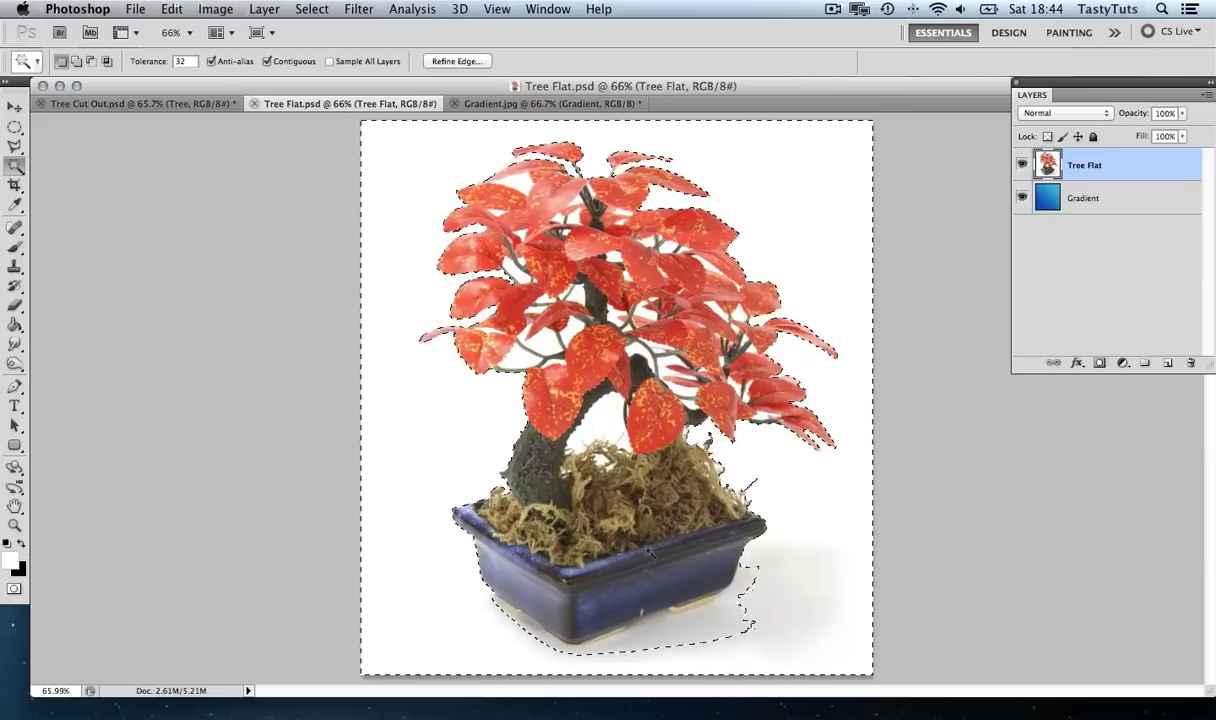
key("z")
left_click_drag(651, 556, 649, 509)
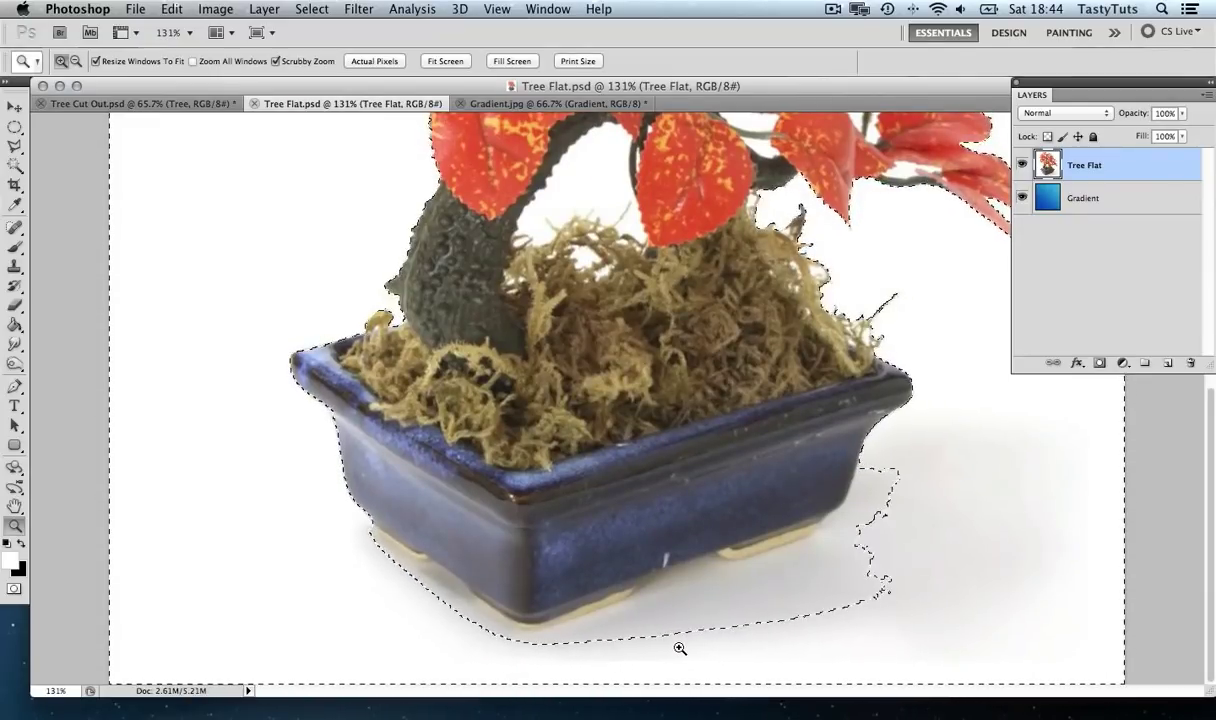
key("w")
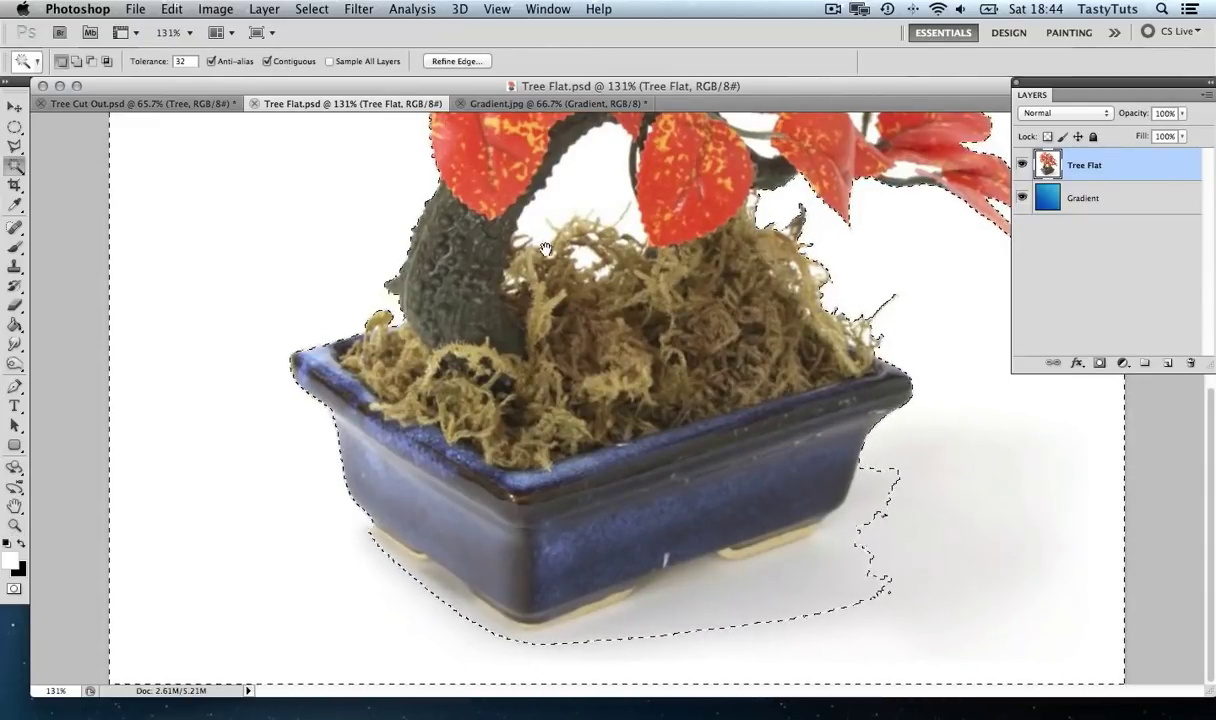
scroll(688, 441, "up", 10)
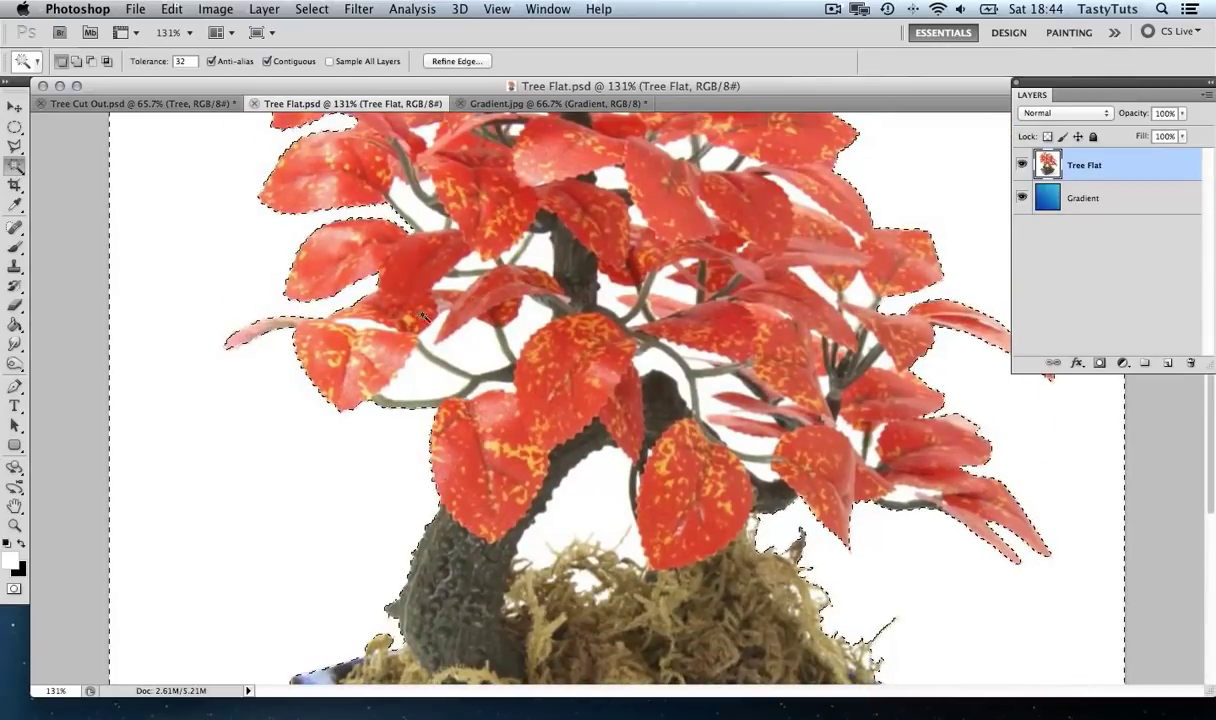
key("shift")
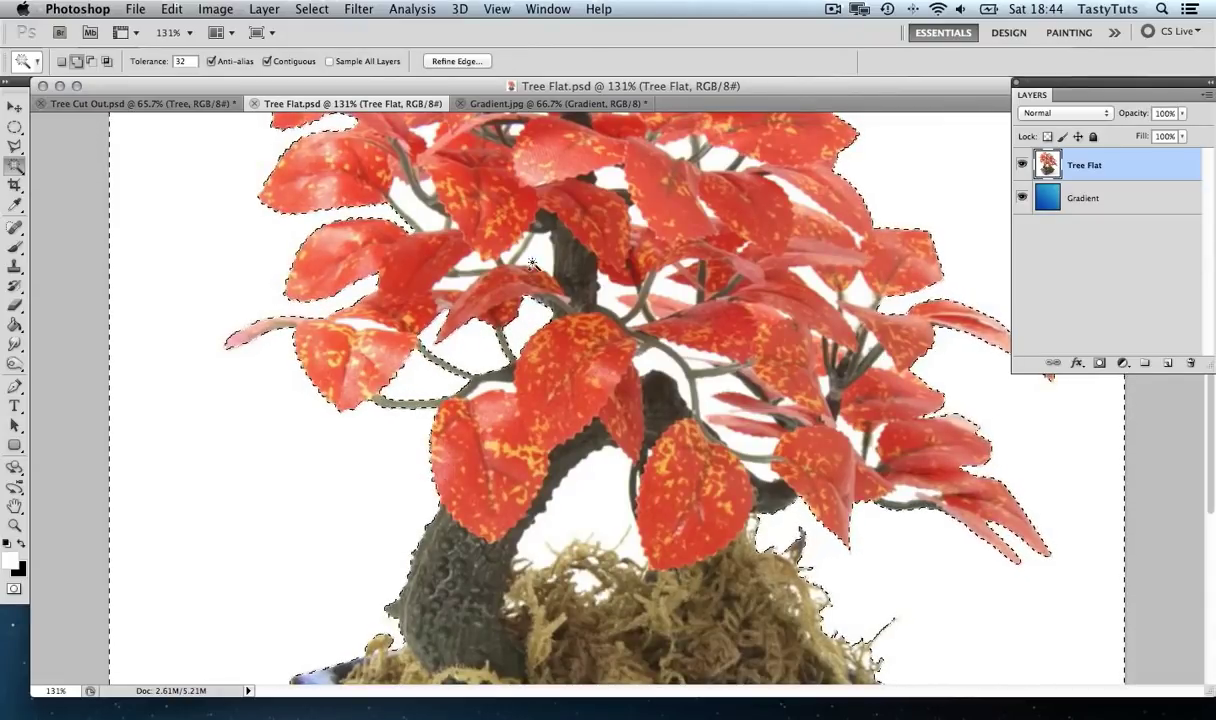
key("shift")
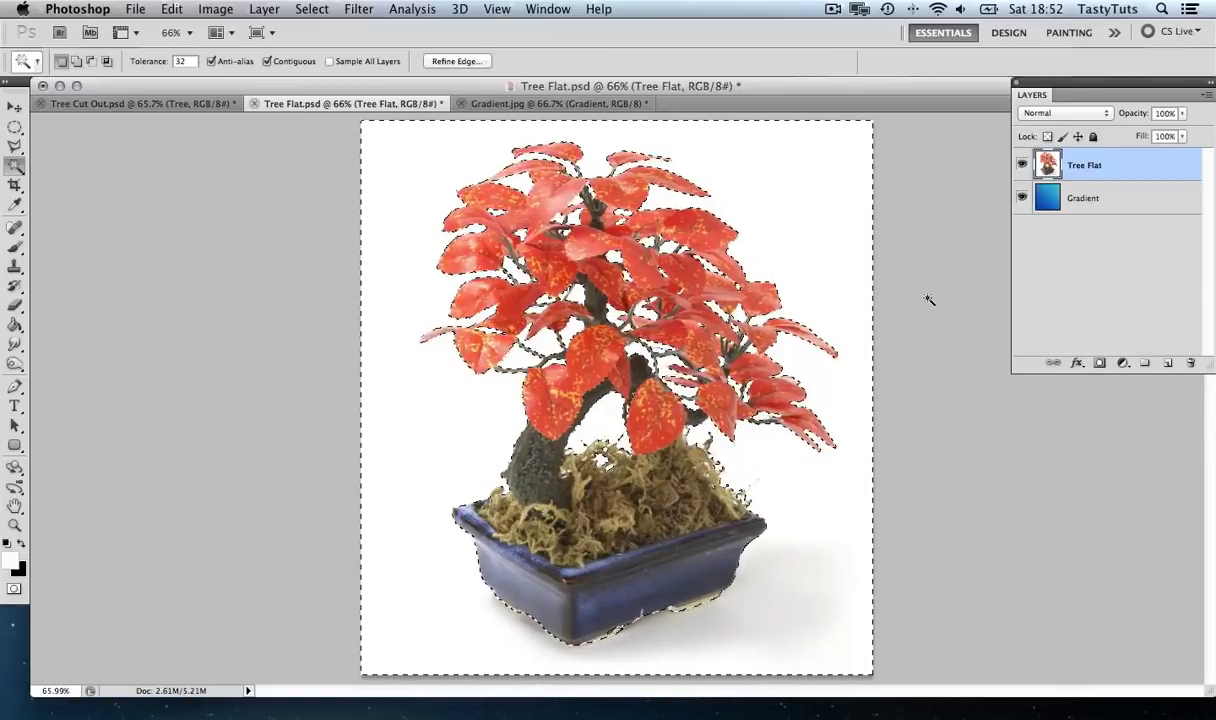
key("Delete")
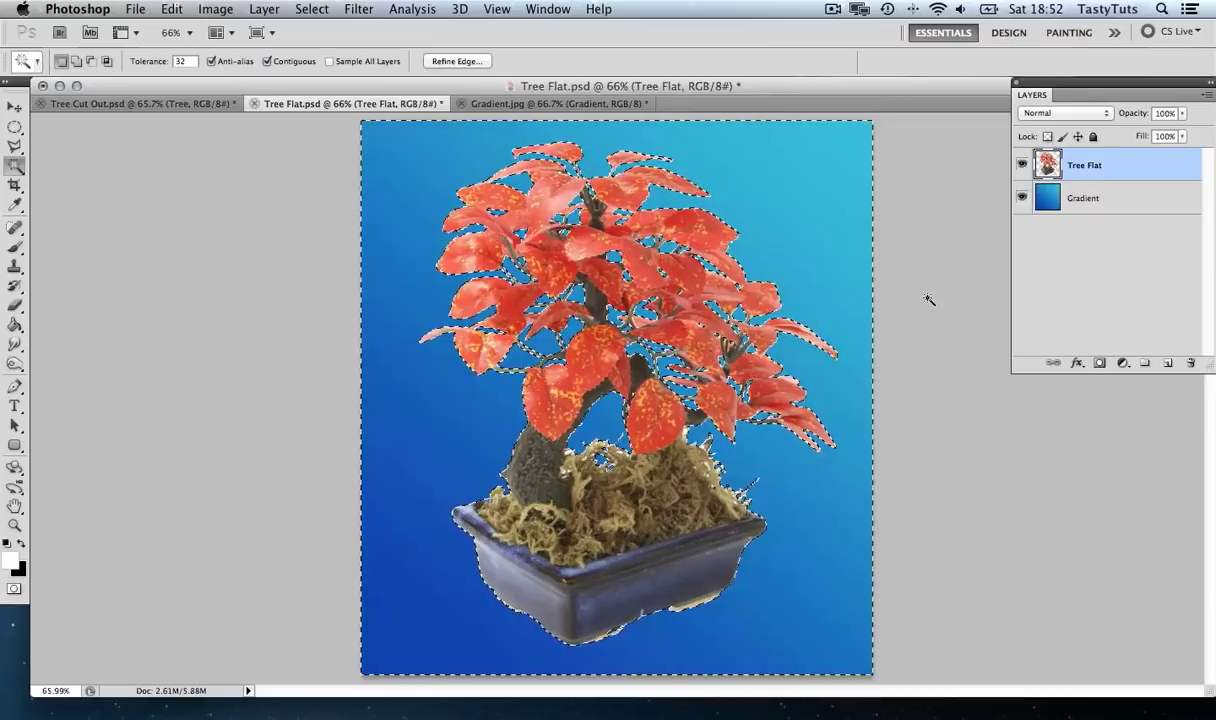
Step: Deselect, and examine the cut-out edges up close around the moss, trunk, branches and leaves
key("super+d")
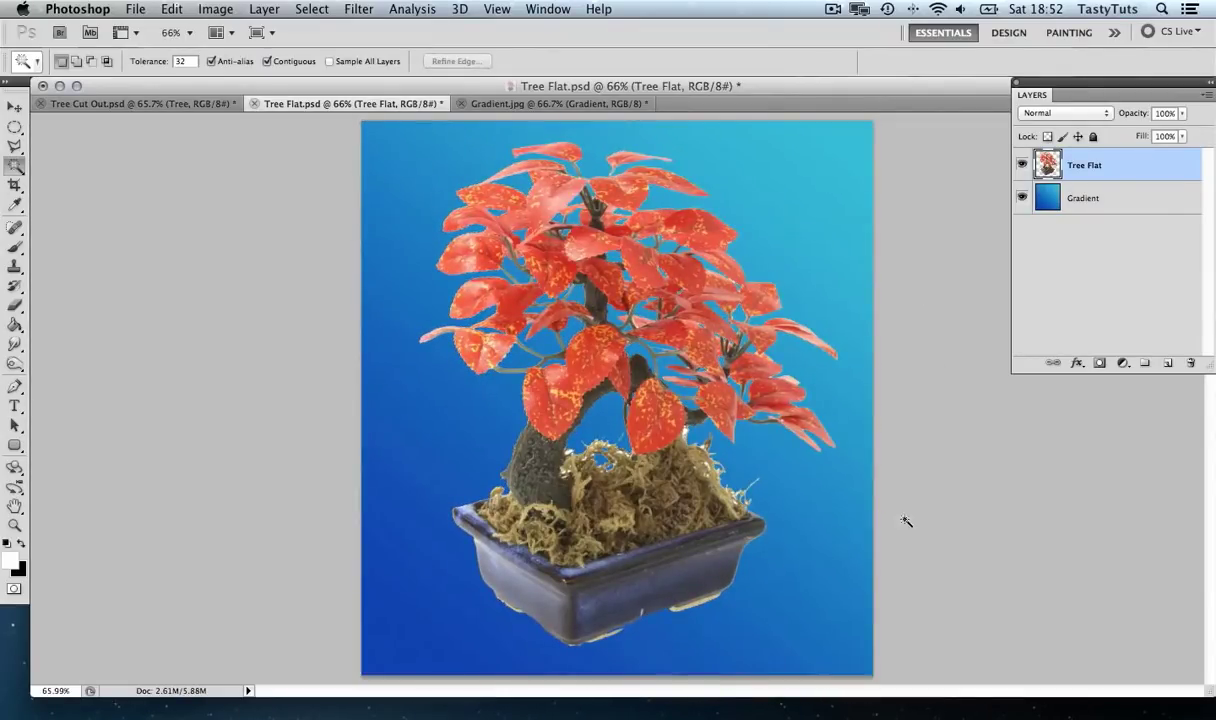
key("z")
left_click_drag(779, 580, 679, 435)
left_click_drag(675, 297, 672, 570)
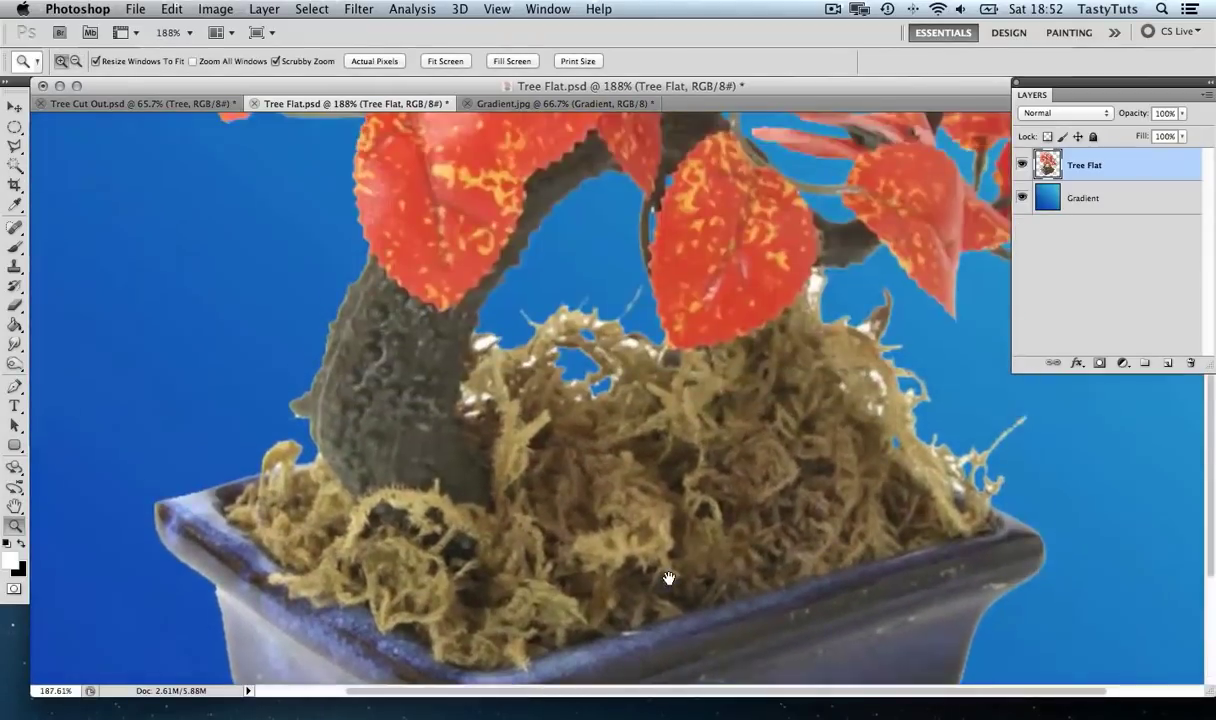
left_click_drag(711, 239, 679, 459)
left_click_drag(591, 410, 622, 388)
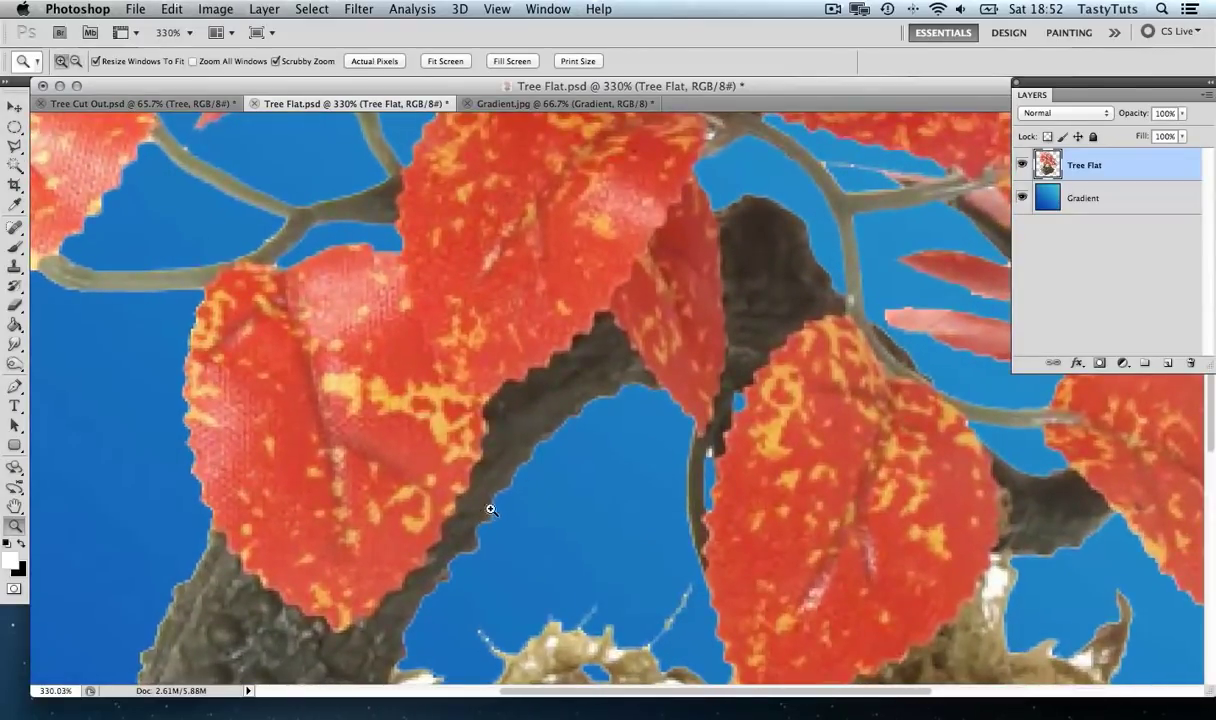
left_click_drag(680, 288, 643, 502)
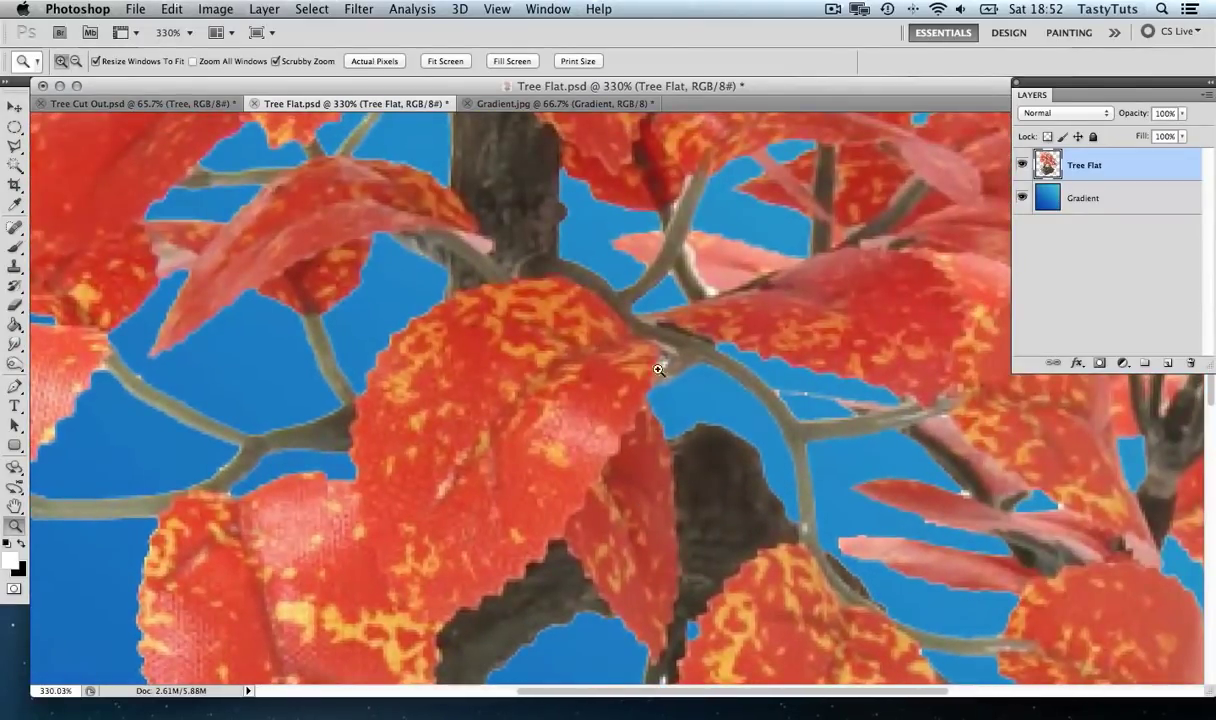
left_click_drag(223, 383, 564, 497)
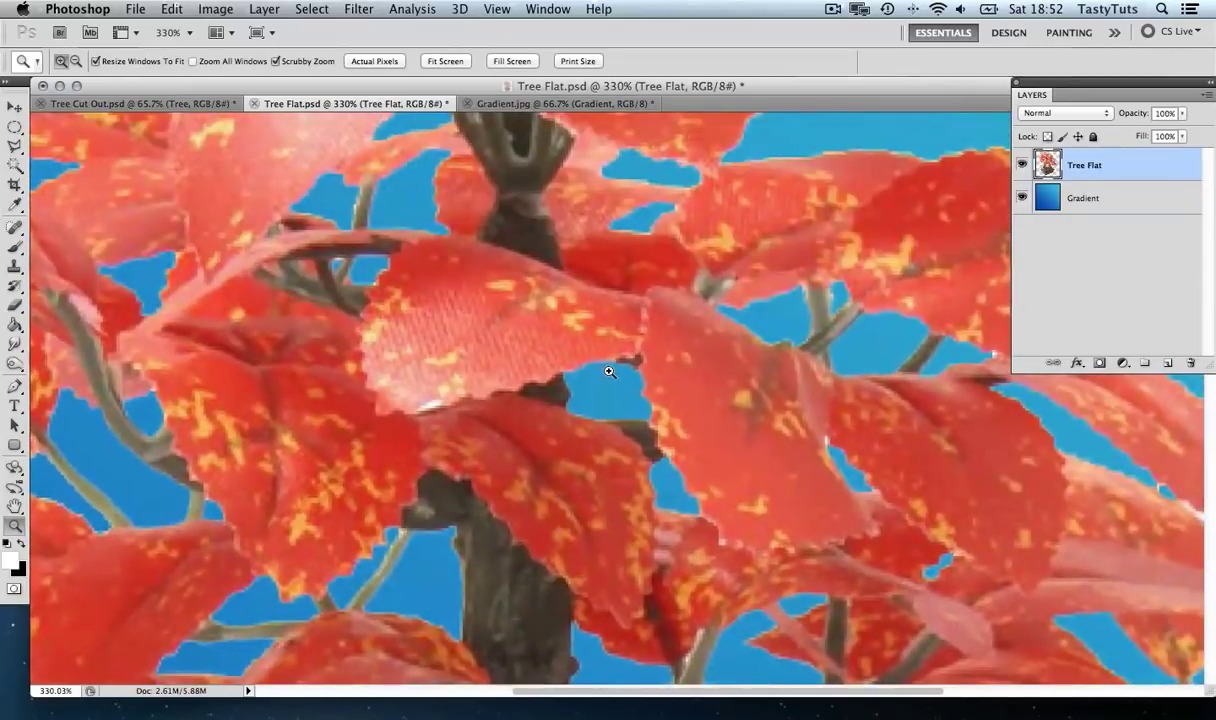
left_click_drag(608, 366, 877, 388)
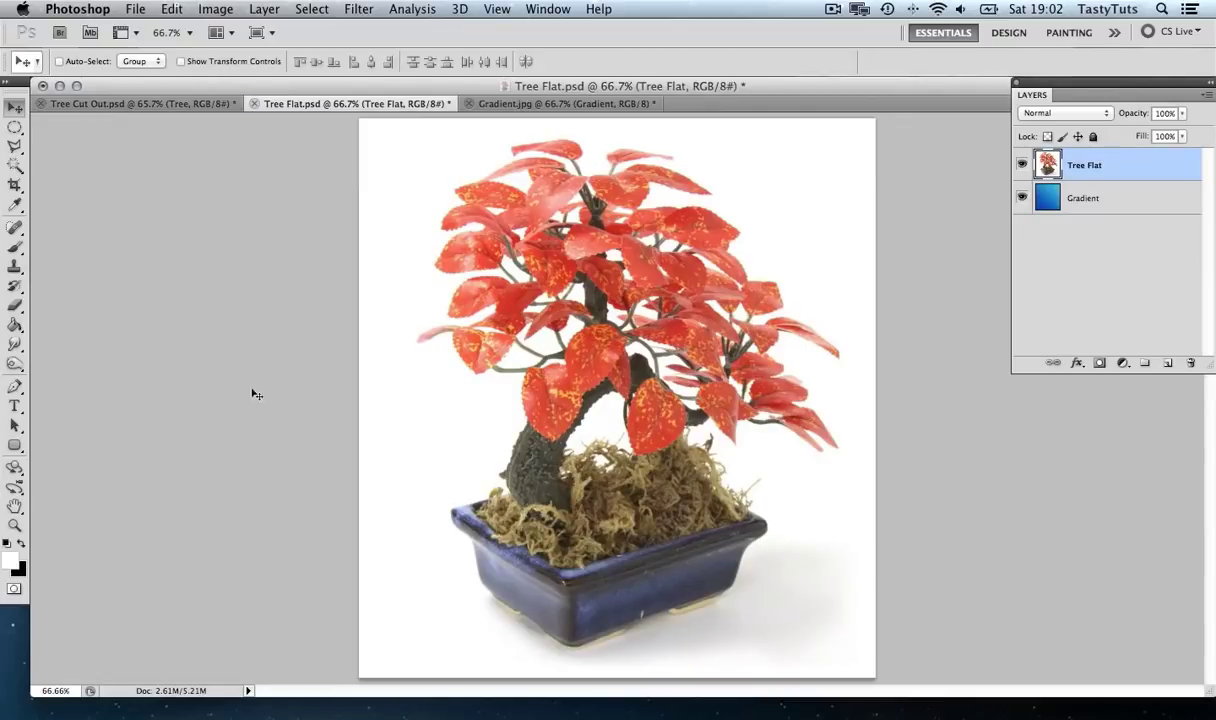
Step: Switch to the Background Eraser with its limits on Contiguous and a tolerance of 20%
left_click(13, 309)
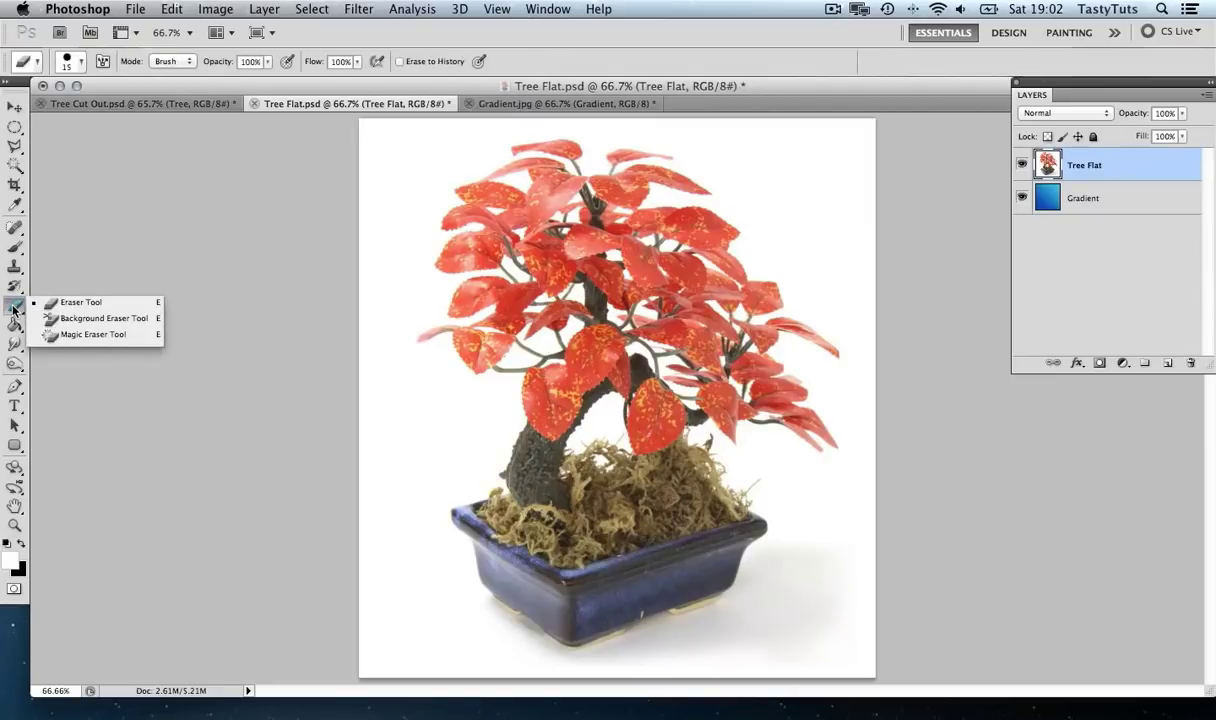
left_click(97, 319)
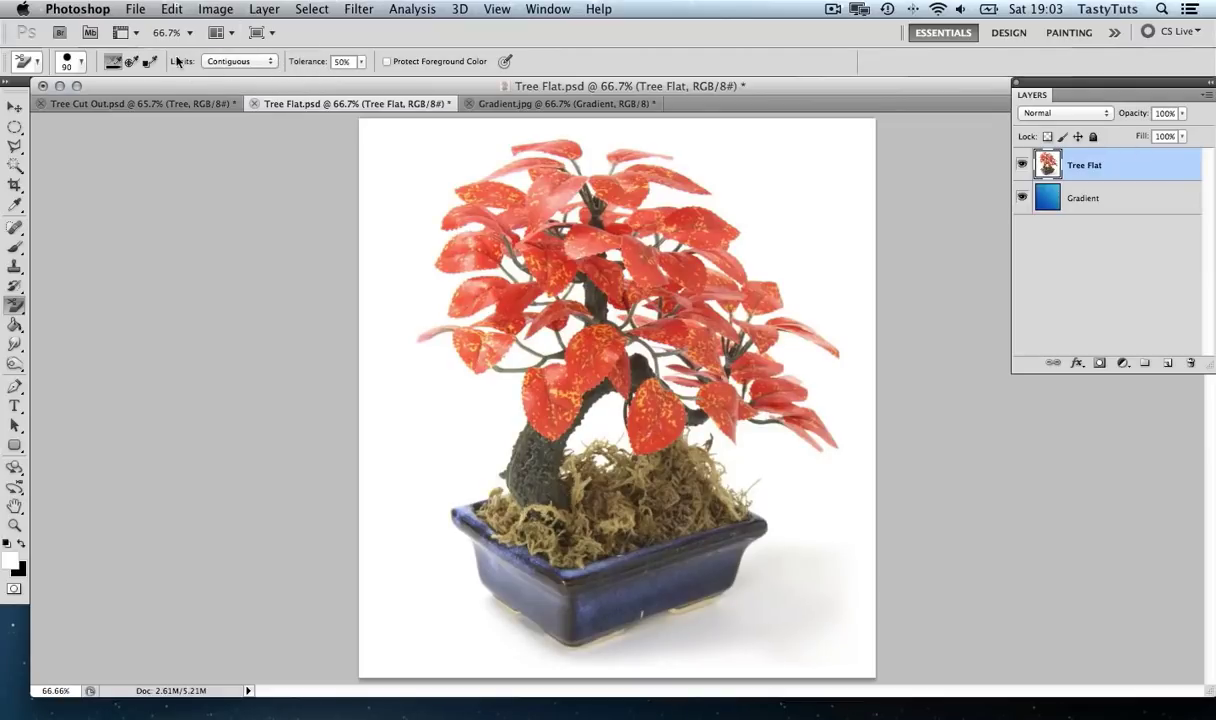
left_click(266, 61)
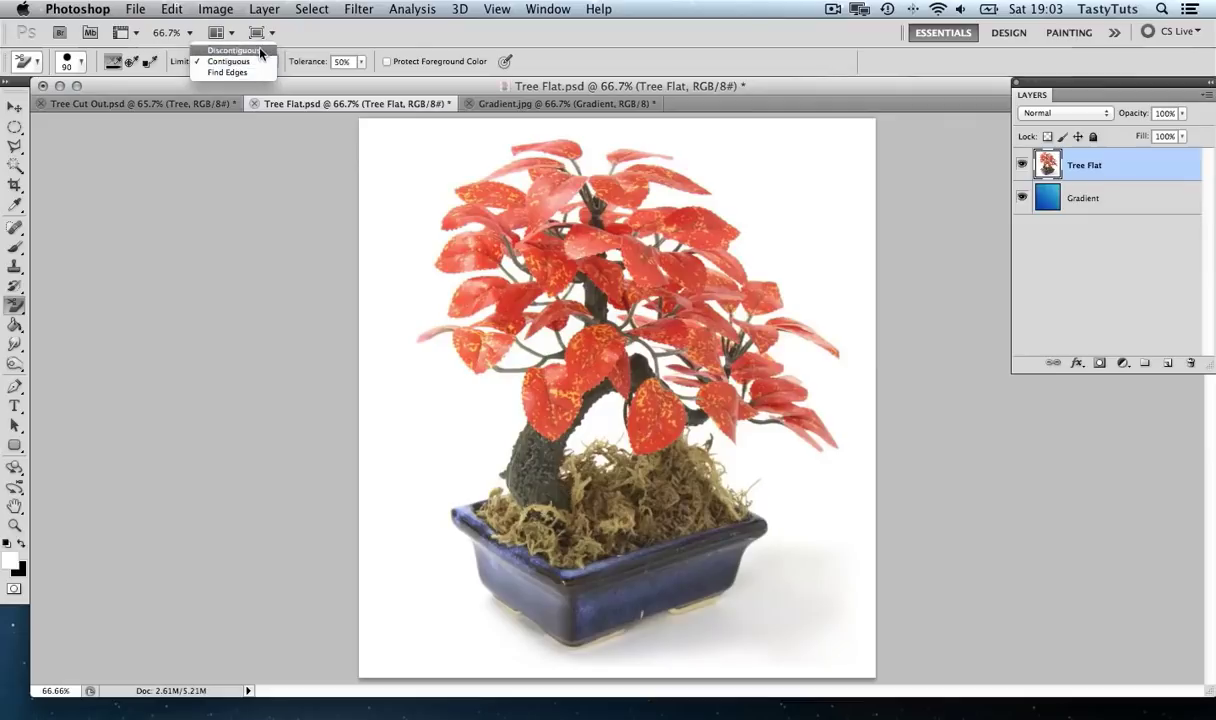
left_click(257, 62)
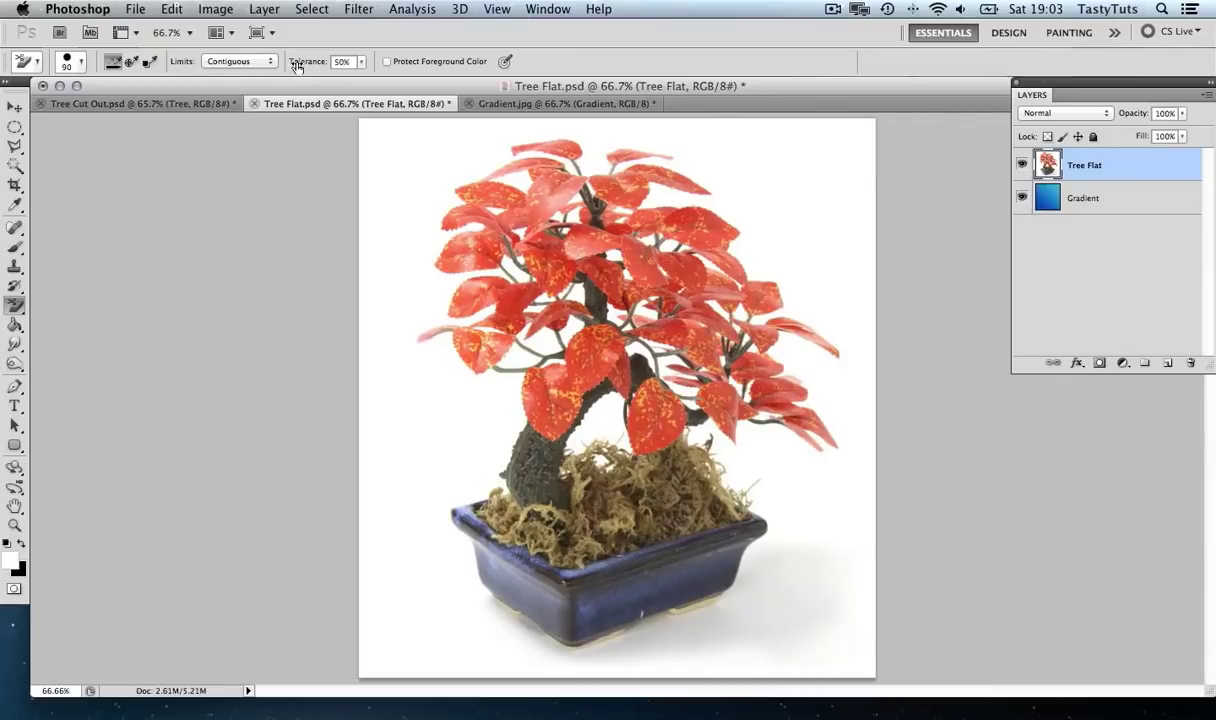
left_click(351, 61)
type("20z")
Step: Set the Background Eraser brush size to 80 for working beside the lower-left leaf and trunk
left_click_drag(463, 455, 513, 379)
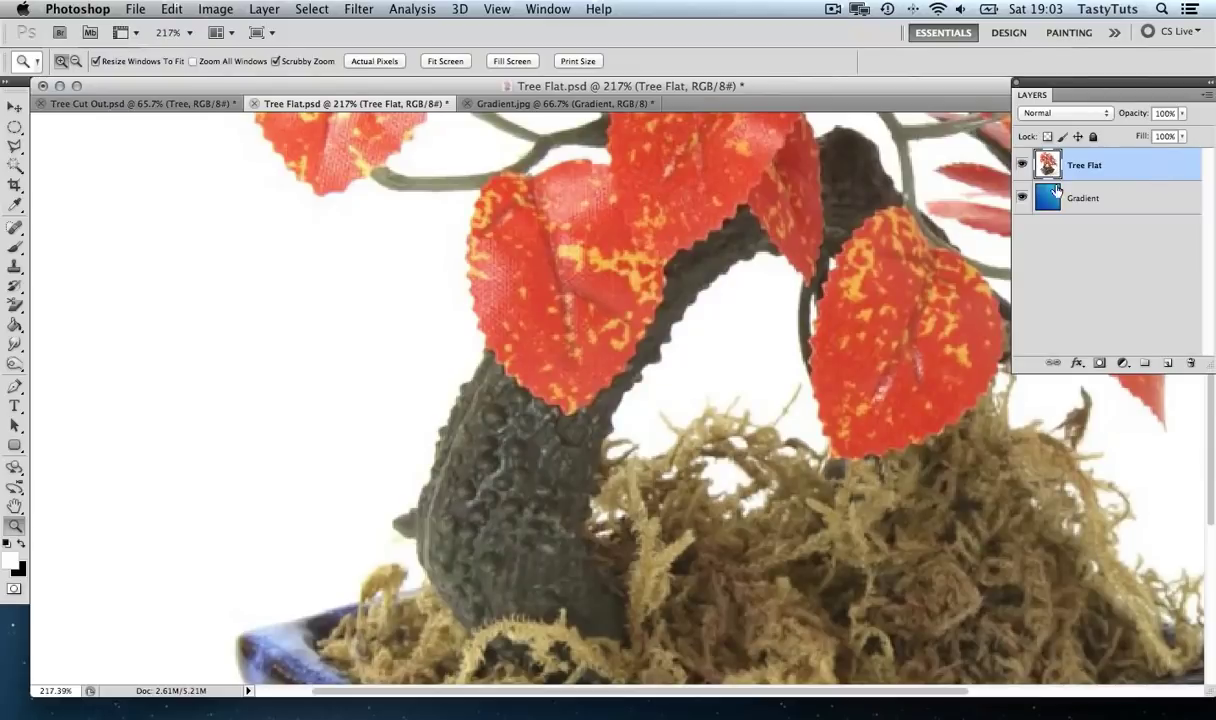
key("e")
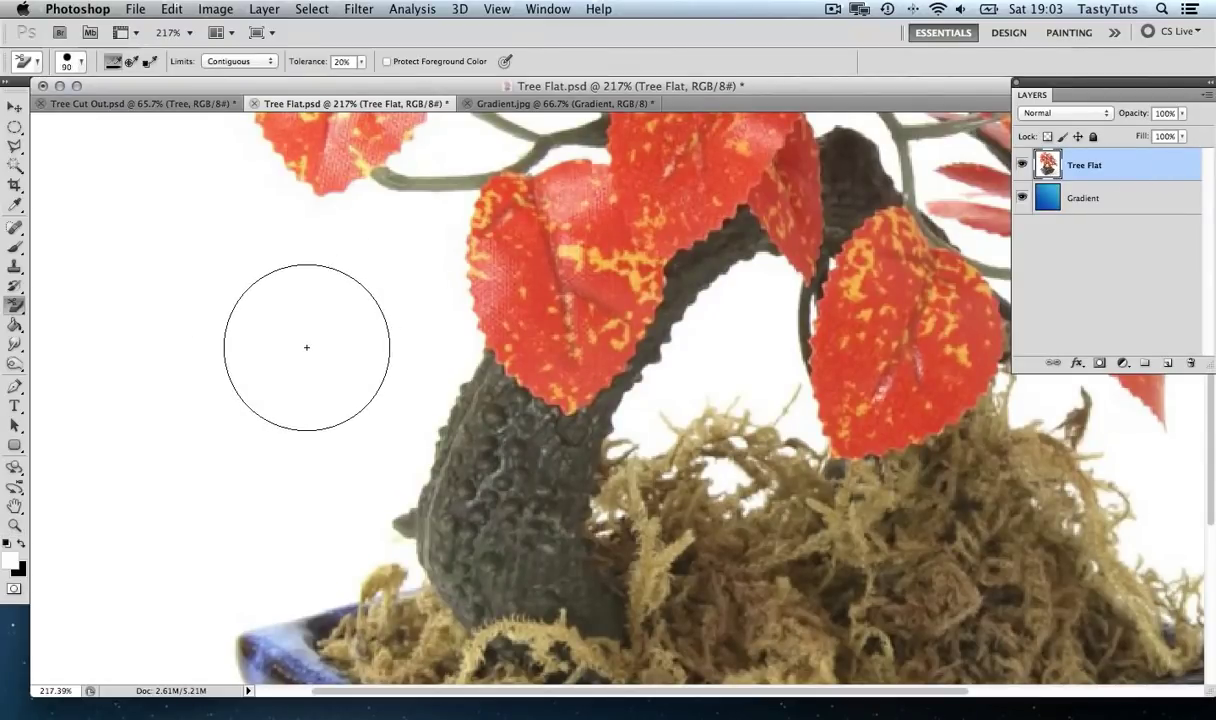
key("bracketright")
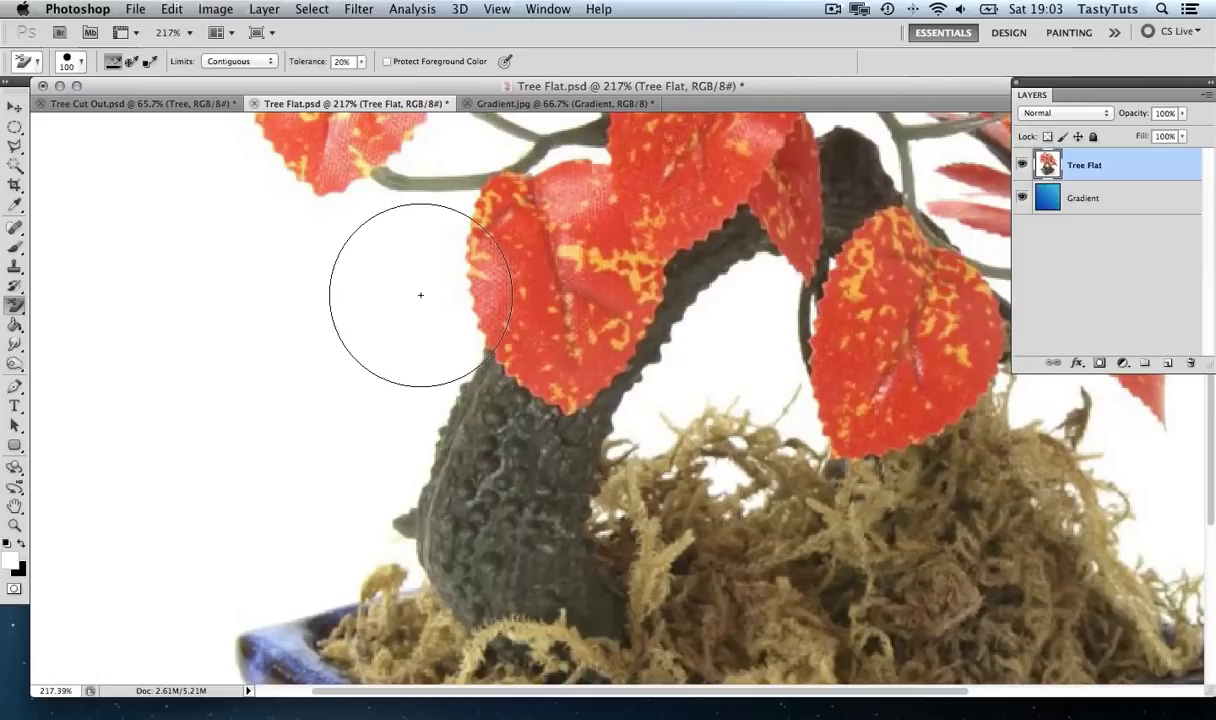
scroll(420, 295, "left", 2)
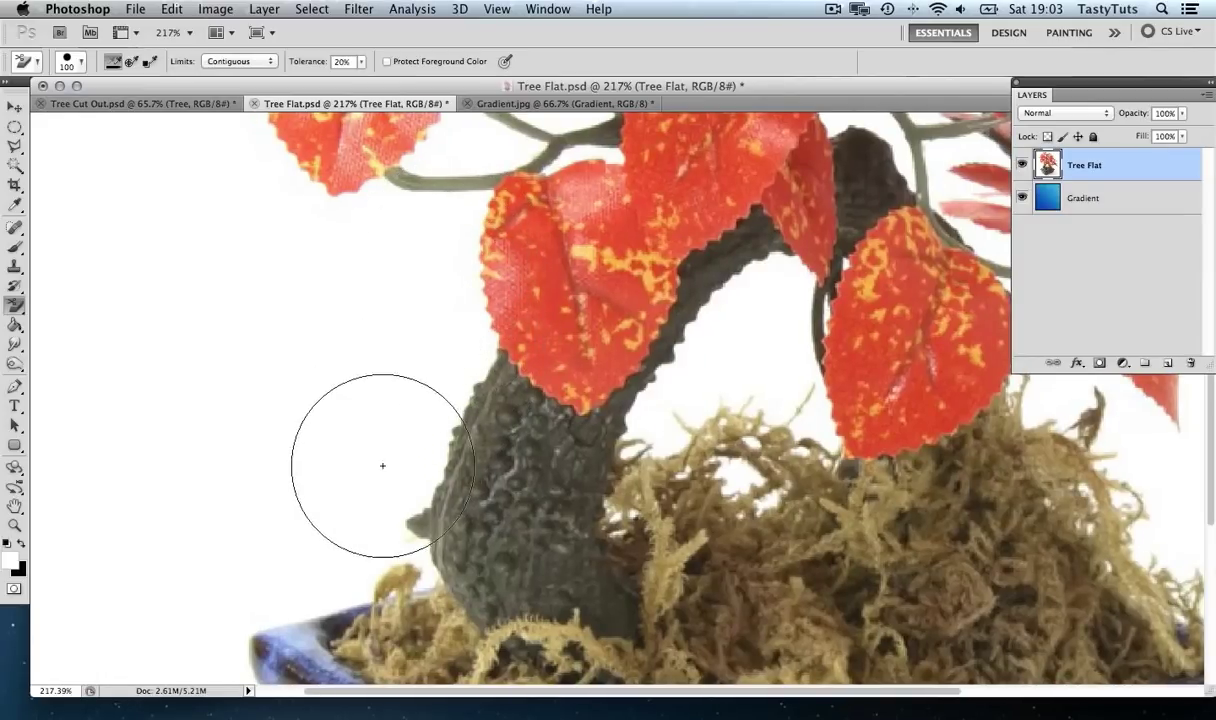
key("bracketleft")
key("bracketleft")
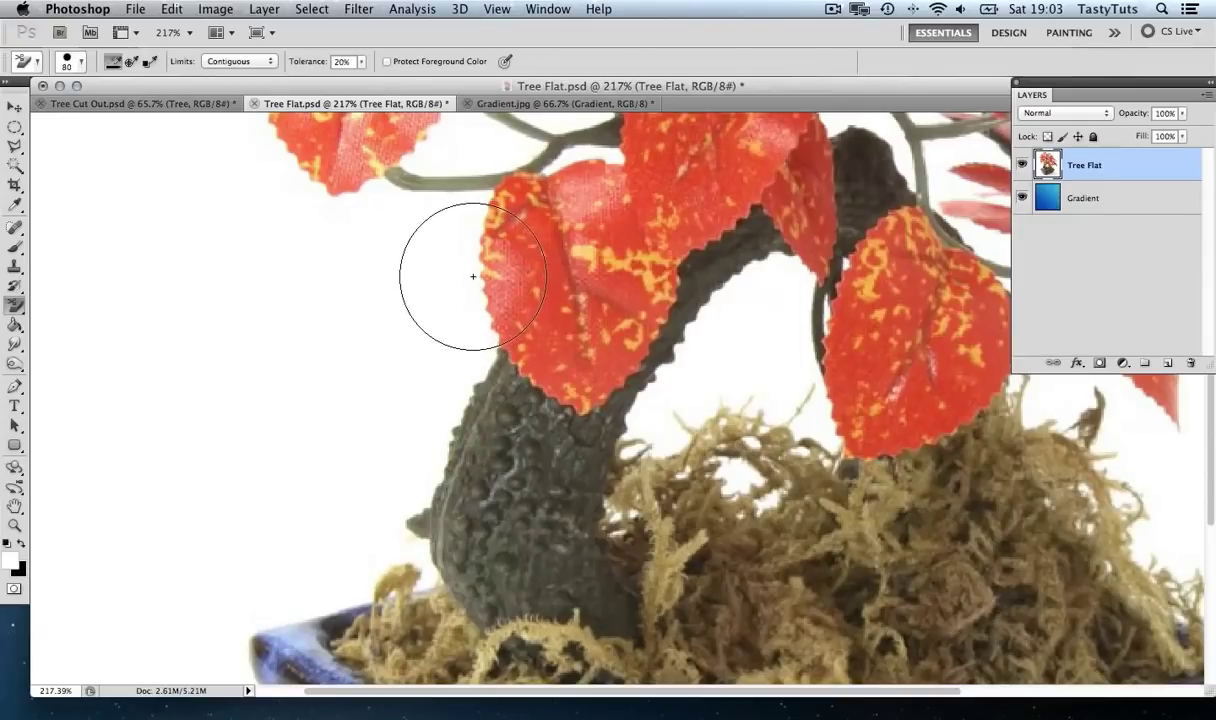
Step: Try erasing the white background along the lower-left leaf and trunk at 20% tolerance, and undo the three erasures
left_click(440, 282)
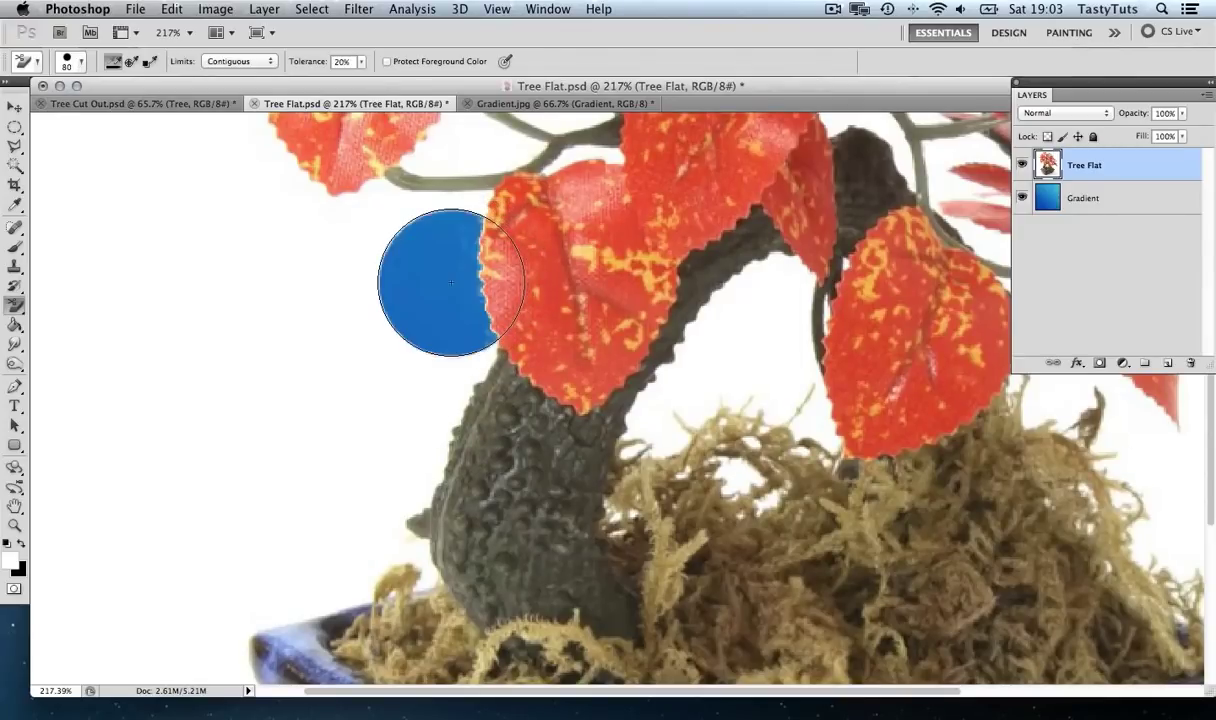
left_click(446, 360)
left_click(395, 470)
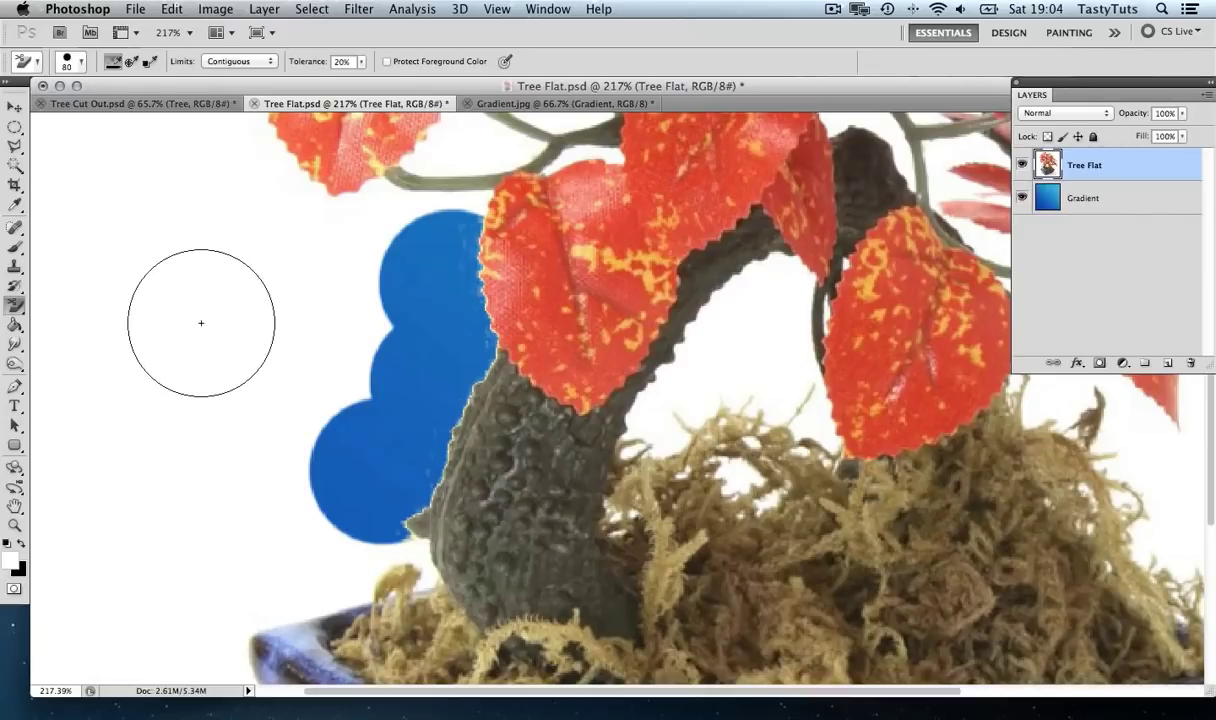
key("super+alt+z")
key("super+alt+z")
key("super+alt+z")
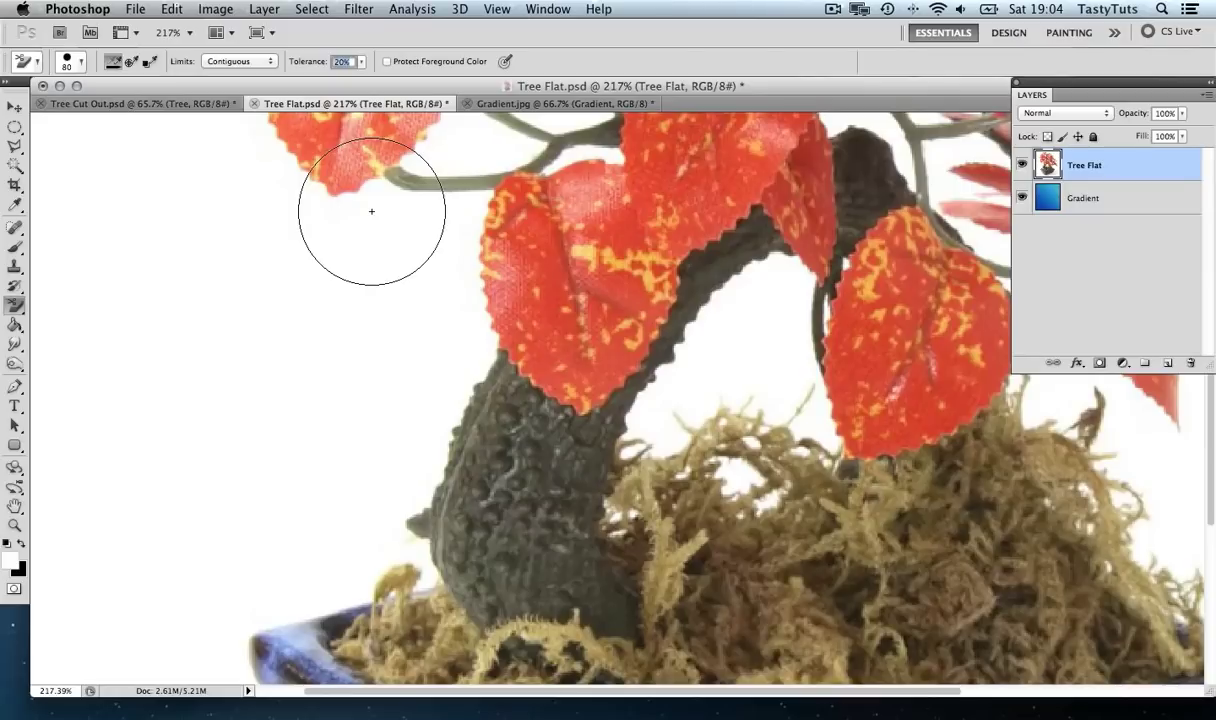
Step: Set the tolerance to 50%, try erasing the white along the same leaf and trunk edge, and undo it
type("50")
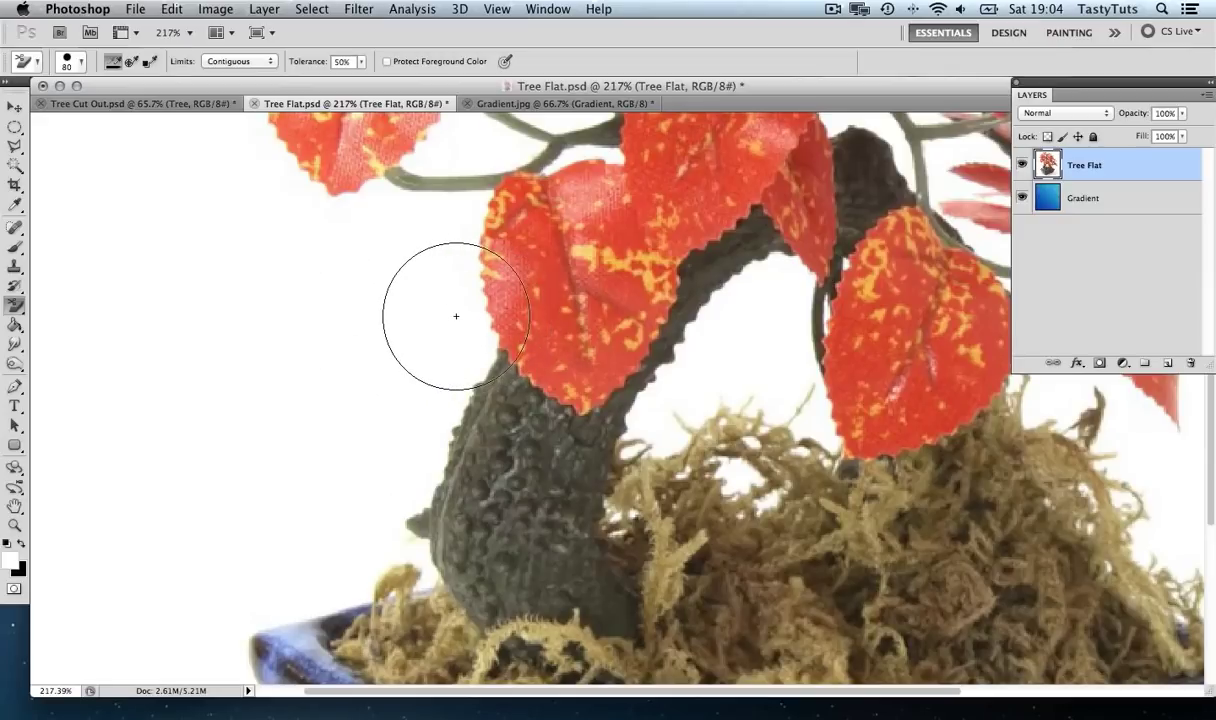
left_click(447, 266)
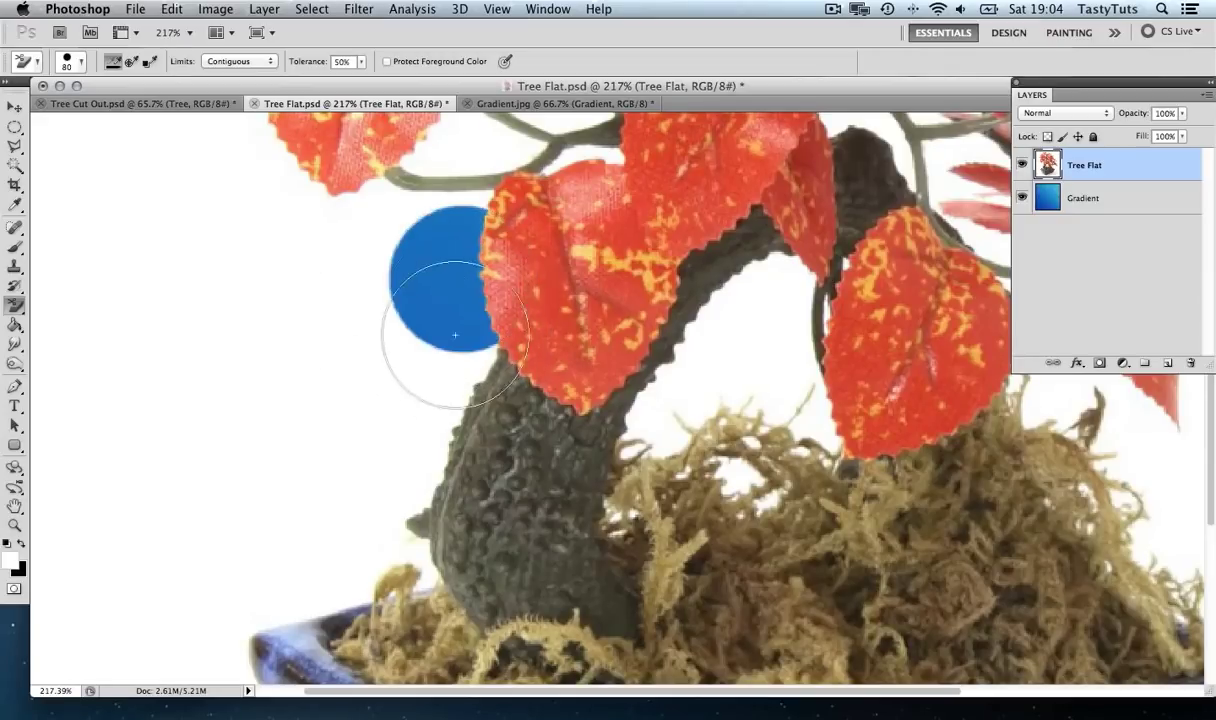
left_click(438, 388)
left_click(407, 460)
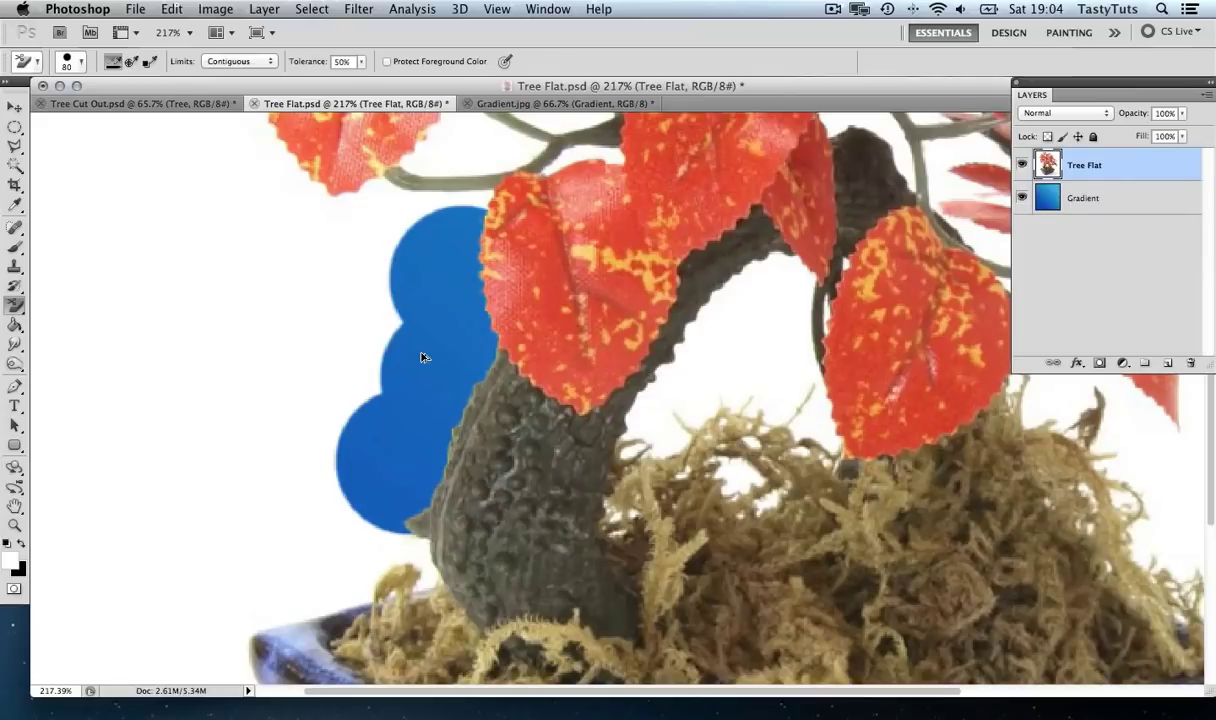
key("super+alt+z")
key("super+alt+z")
key("super+alt+z")
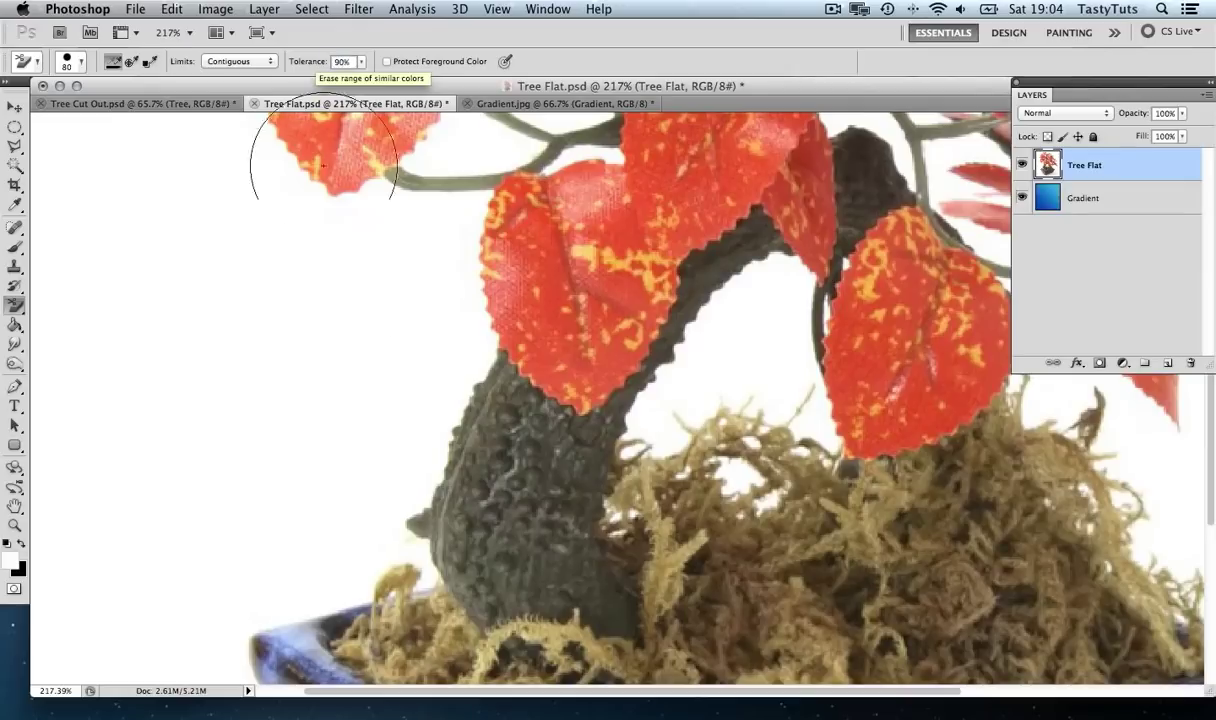
Step: Try erasing the white background along the lower-left leaf and trunk with the Background Eraser at 90% tolerance
key("z")
left_click_drag(425, 338, 475, 337)
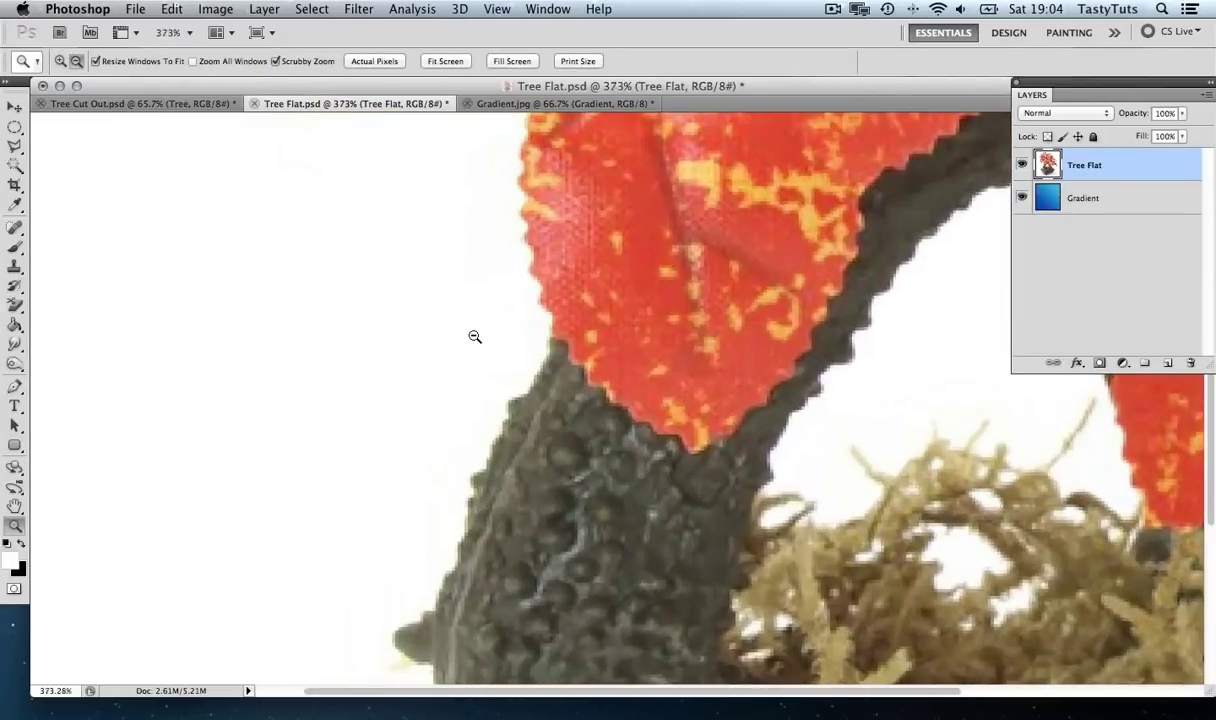
key("e")
left_click(510, 251)
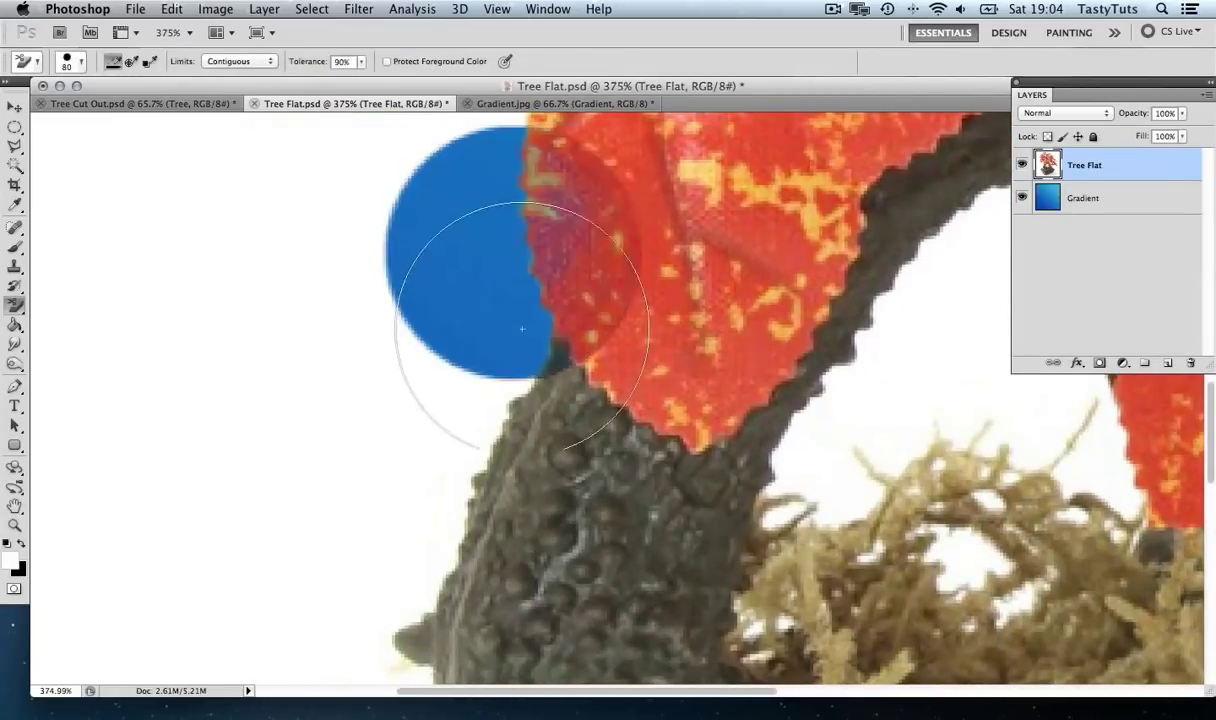
left_click(489, 394)
left_click(428, 521)
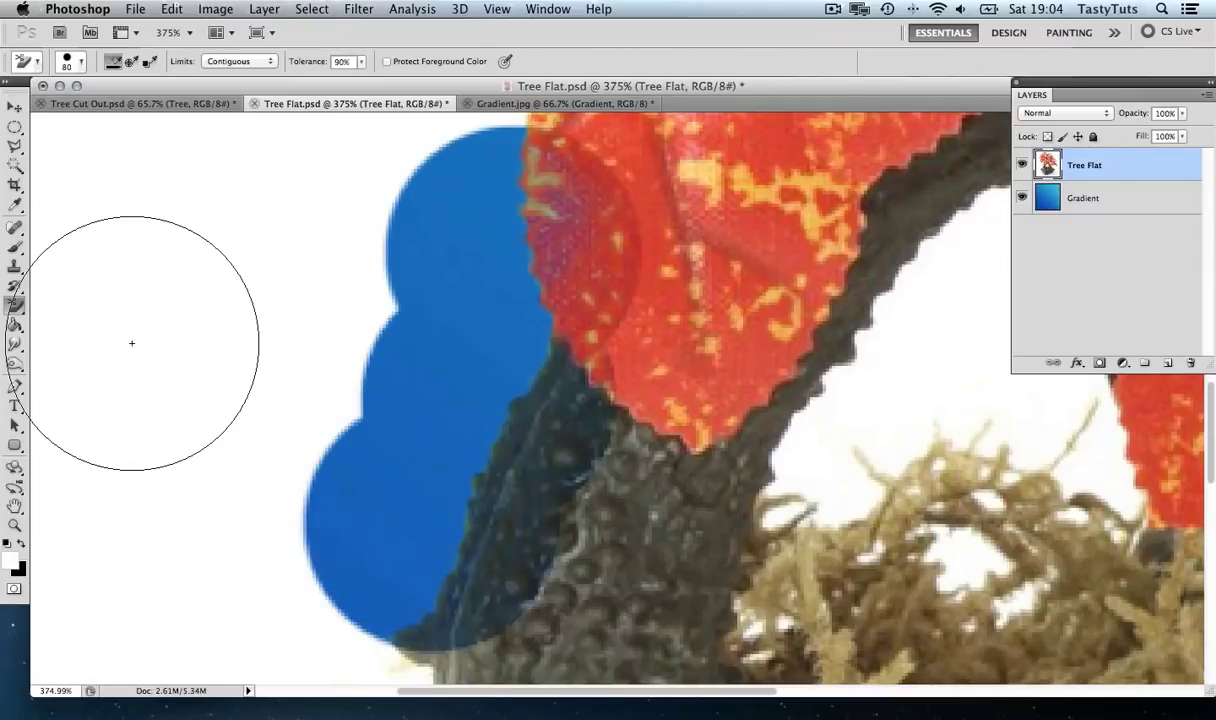
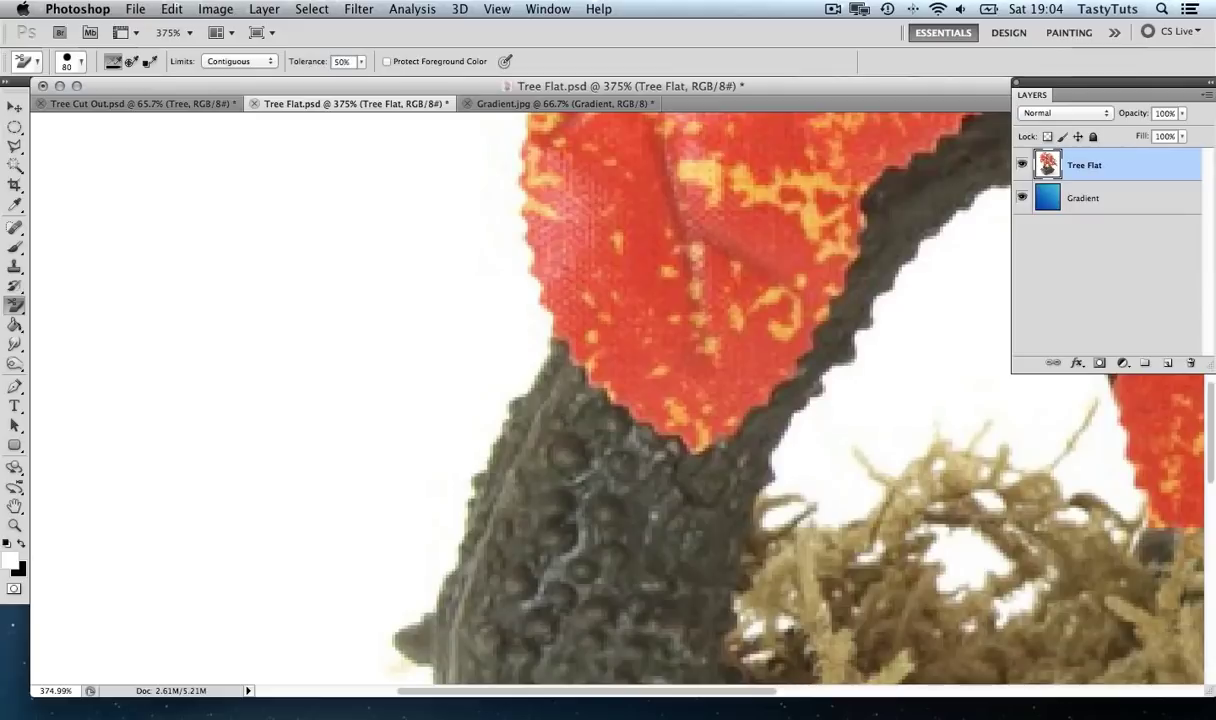
Step: Erase the white background beside the upper trunk and up the lower-left leaf to the stem, using 50% tolerance
key("z")
left_click_drag(494, 358, 446, 405)
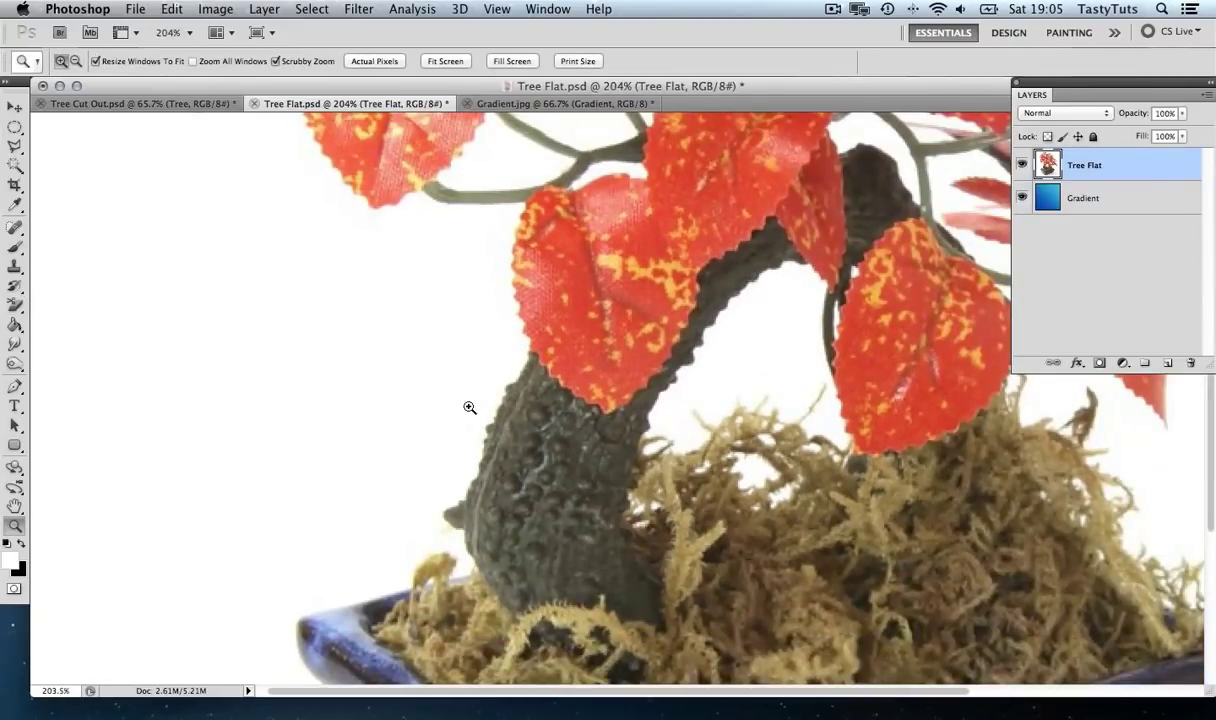
key("e")
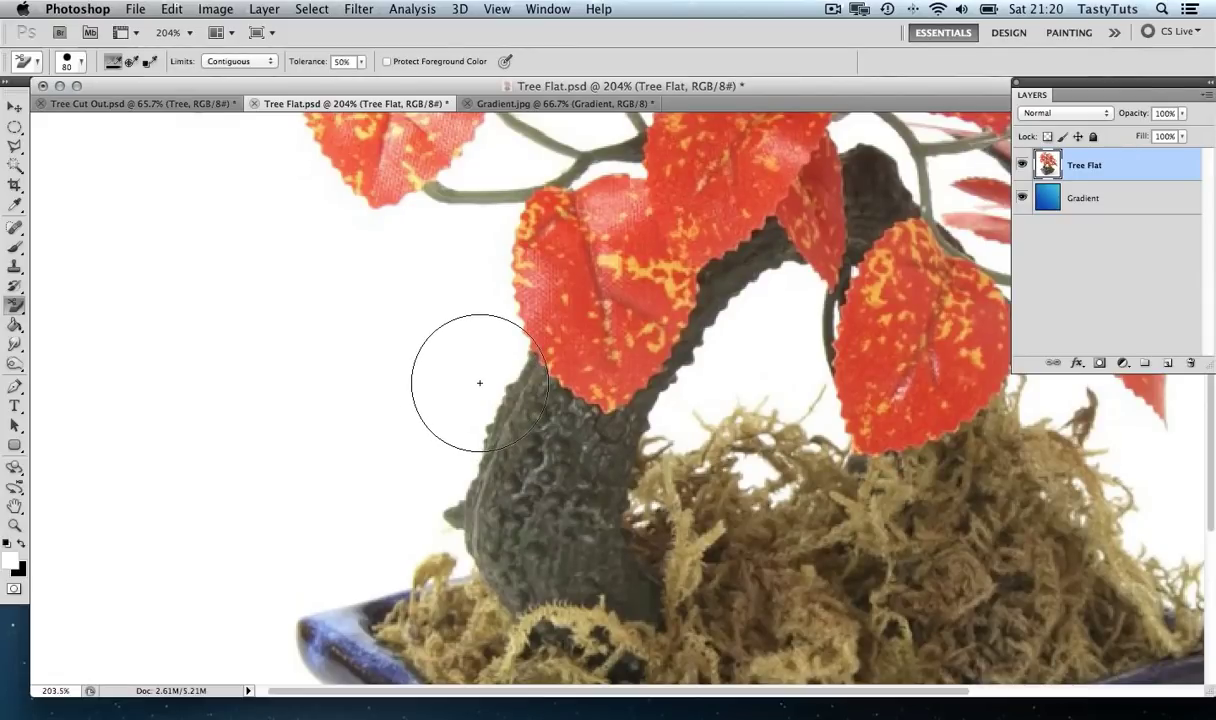
left_click(479, 383)
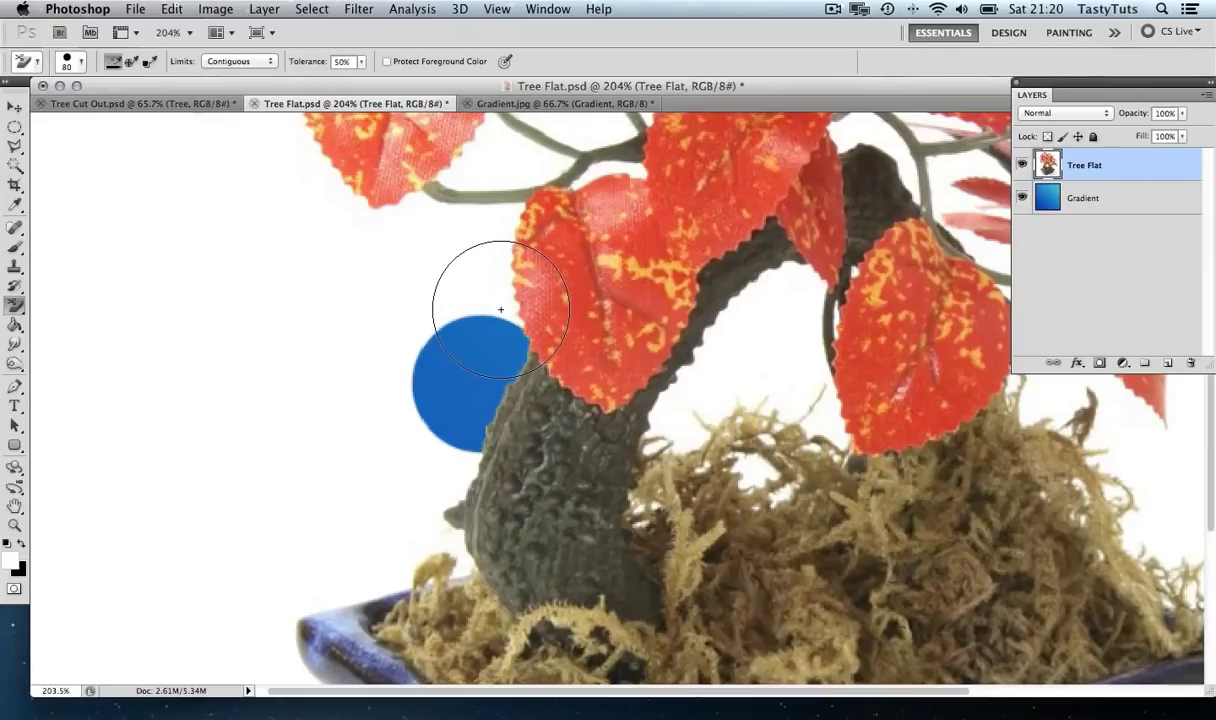
left_click(477, 297)
key("z")
left_click(532, 248)
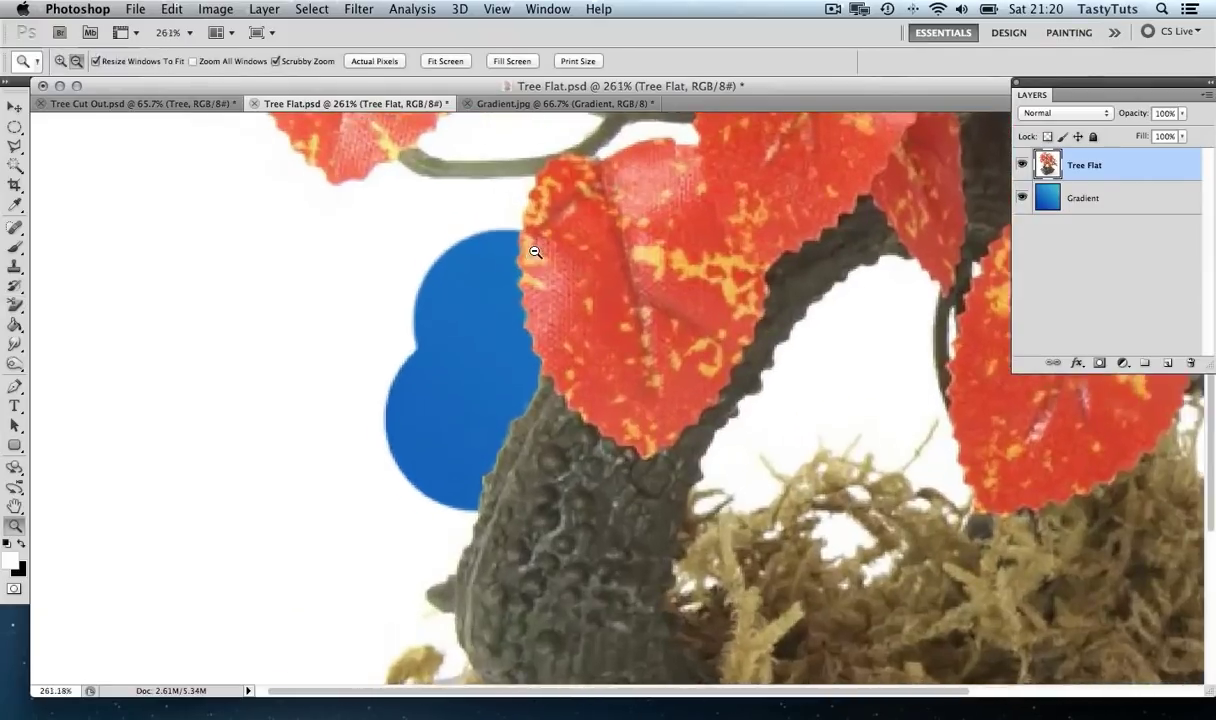
left_click(535, 252)
key("e")
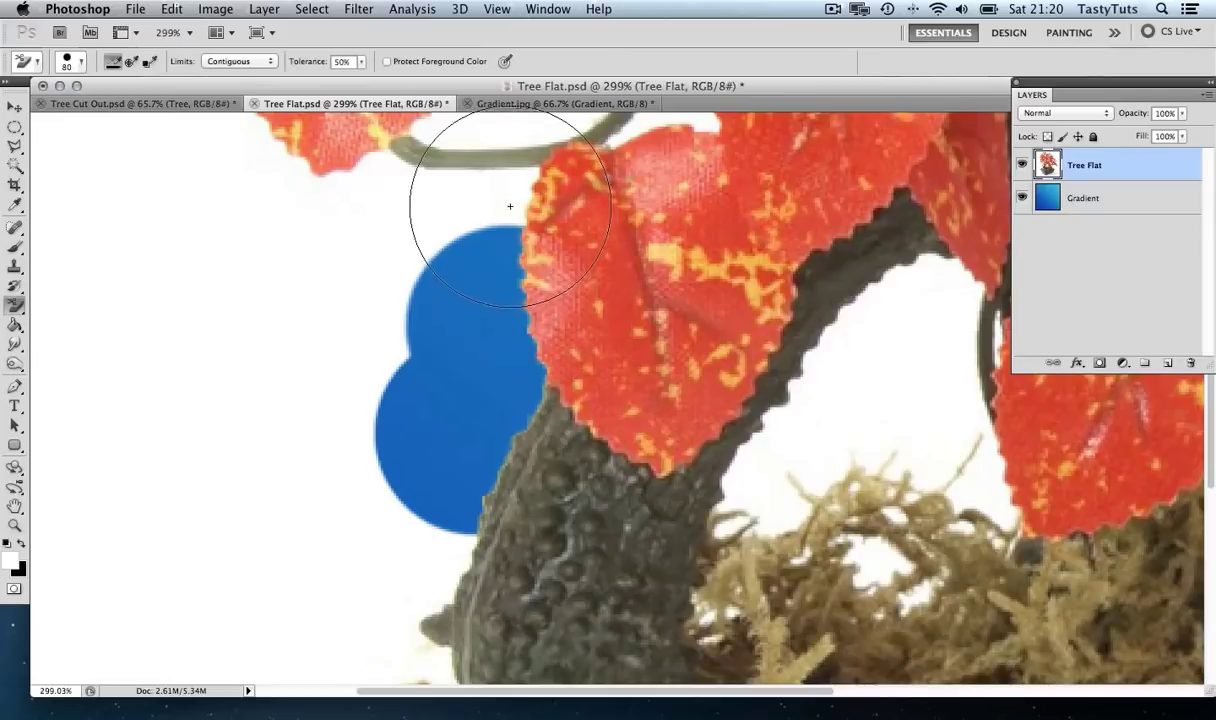
left_click(492, 180)
Step: Erase the white background beneath the neighbouring leaf on the left and inside the gap enclosed by the stems
left_click_drag(483, 201, 475, 364)
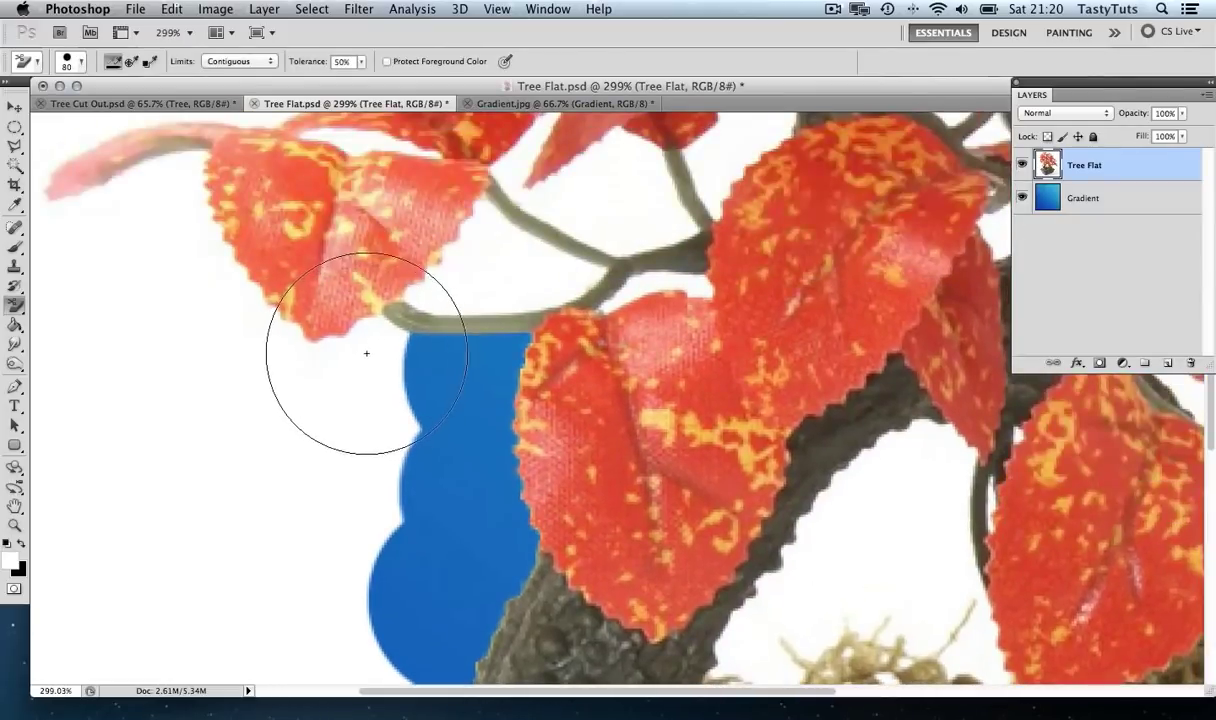
mouse_move(364, 347)
left_mouse_down()
mouse_move(383, 315)
mouse_move(284, 336)
mouse_move(175, 240)
left_mouse_up()
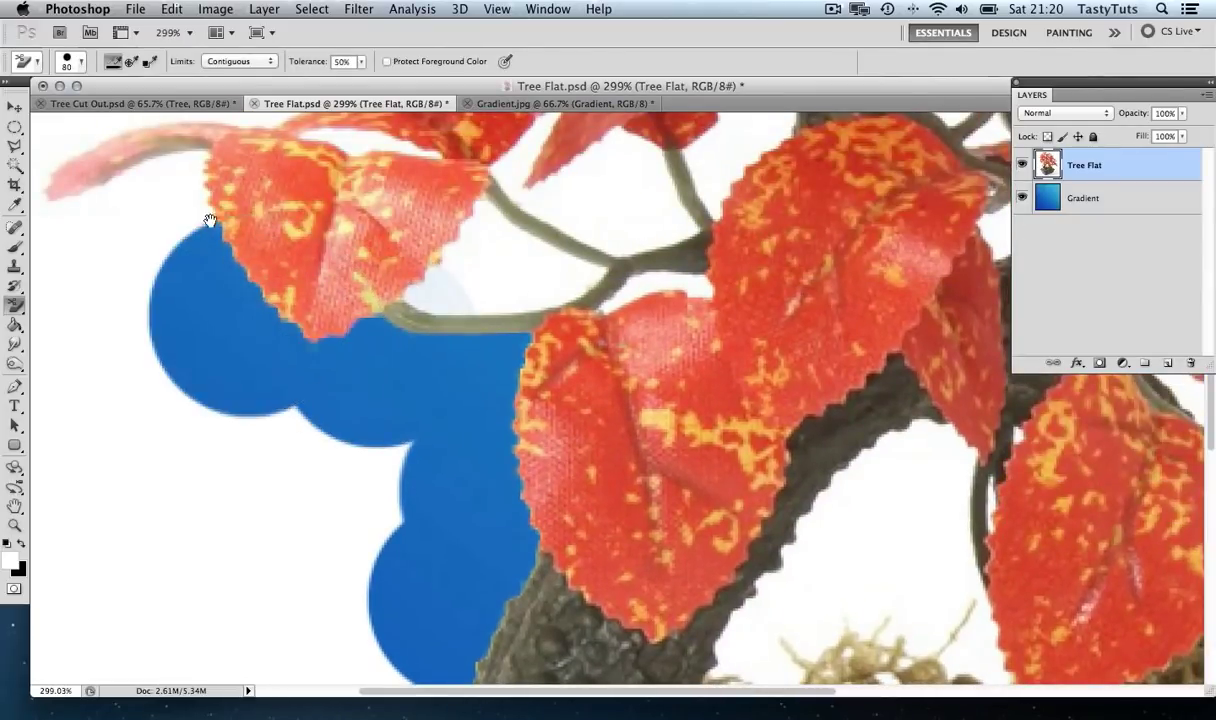
left_click_drag(170, 196, 232, 349)
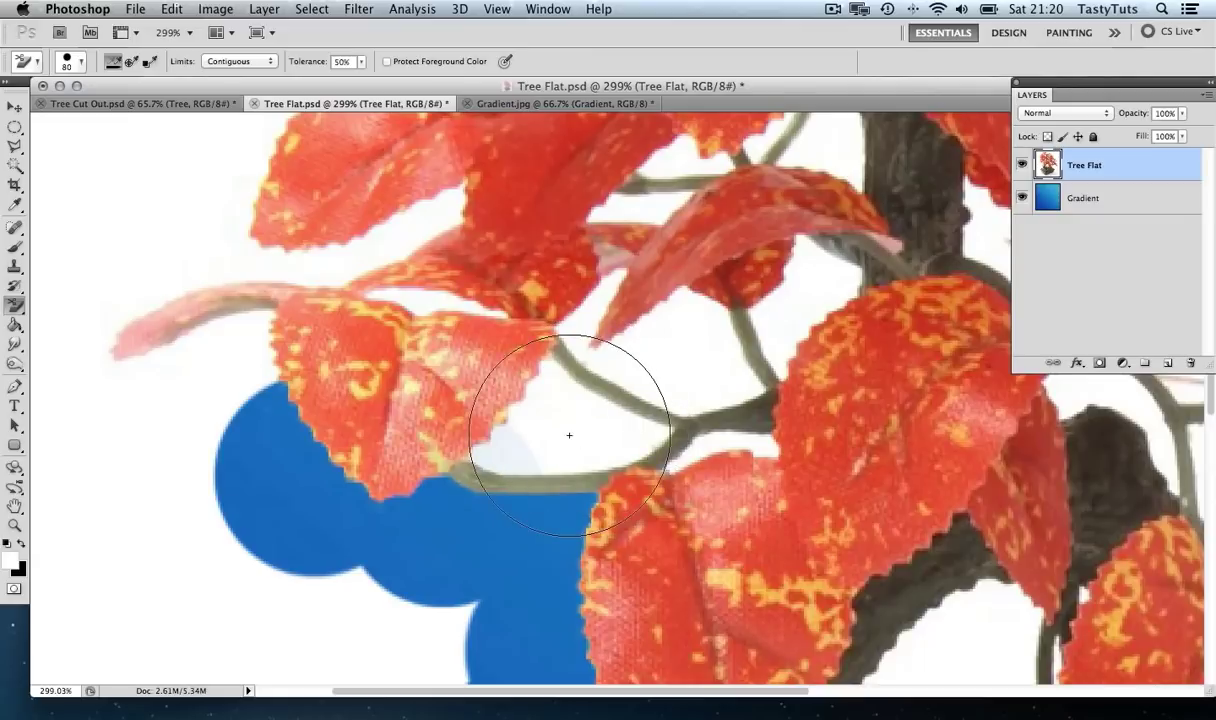
mouse_move(508, 448)
left_mouse_down()
mouse_move(597, 453)
mouse_move(636, 435)
mouse_move(551, 363)
left_mouse_up()
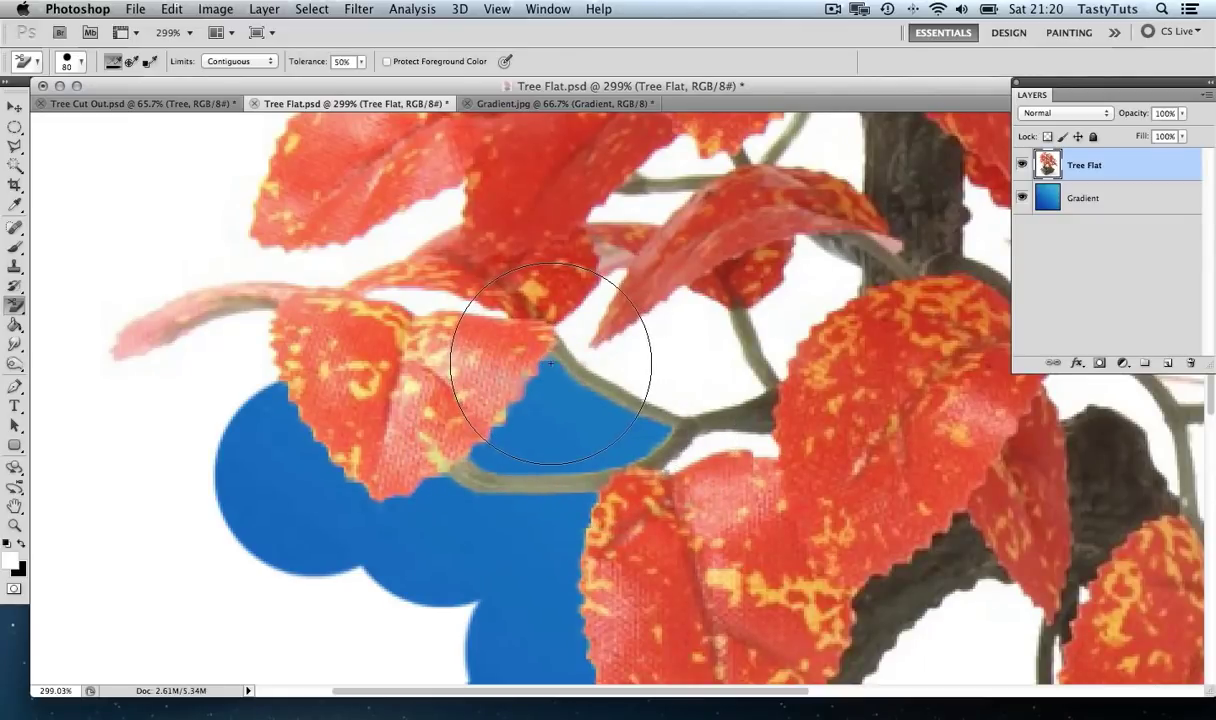
Step: Erase the white sliver beneath the branch junction and the white gap around the drooping leaf's tip between the stems
left_click_drag(689, 383, 635, 483)
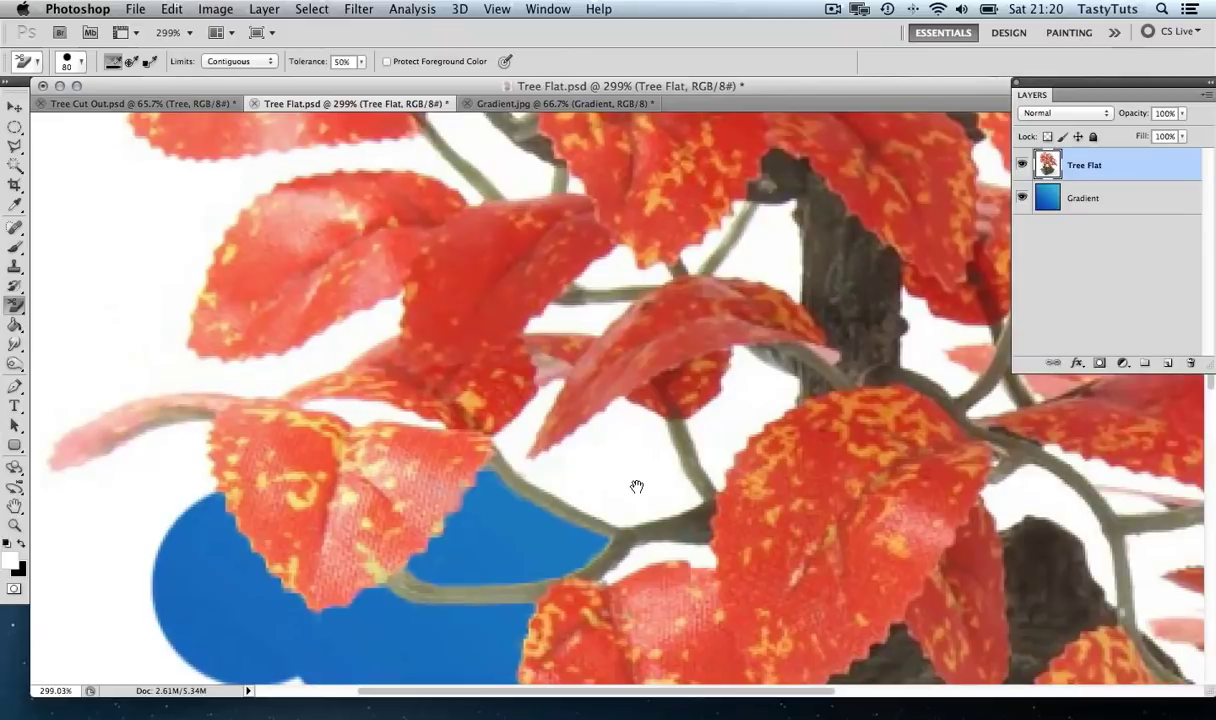
left_click(633, 550)
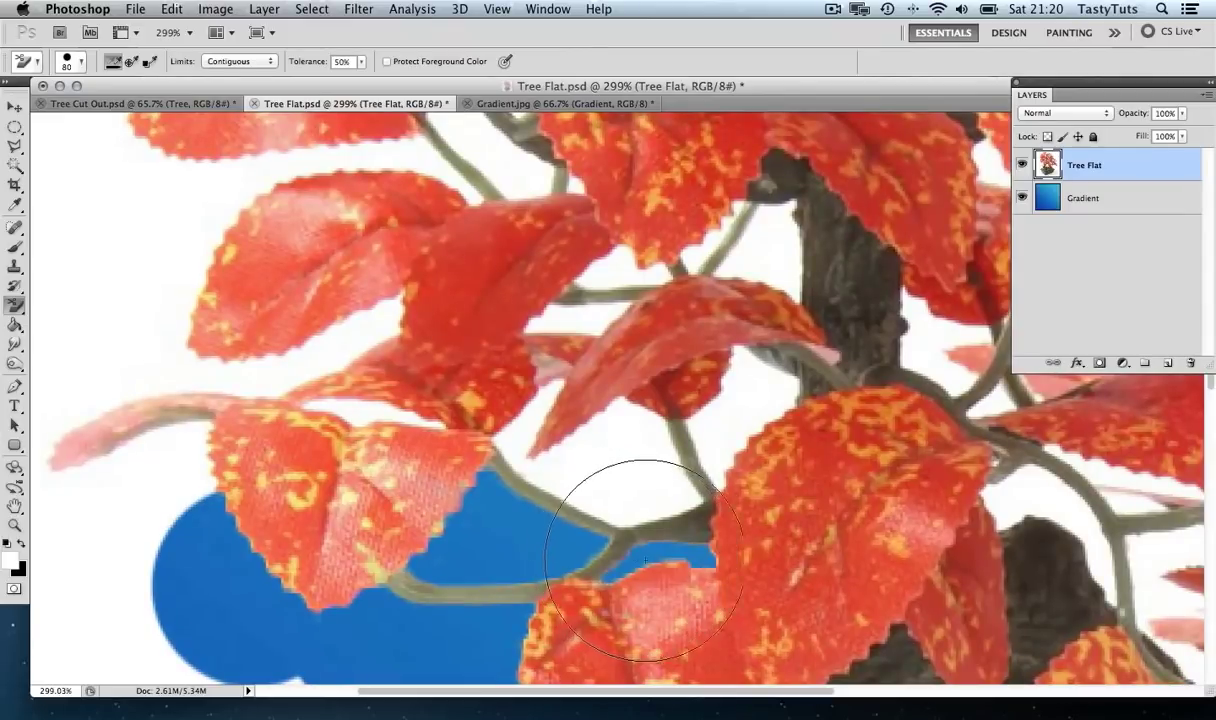
left_click(518, 433)
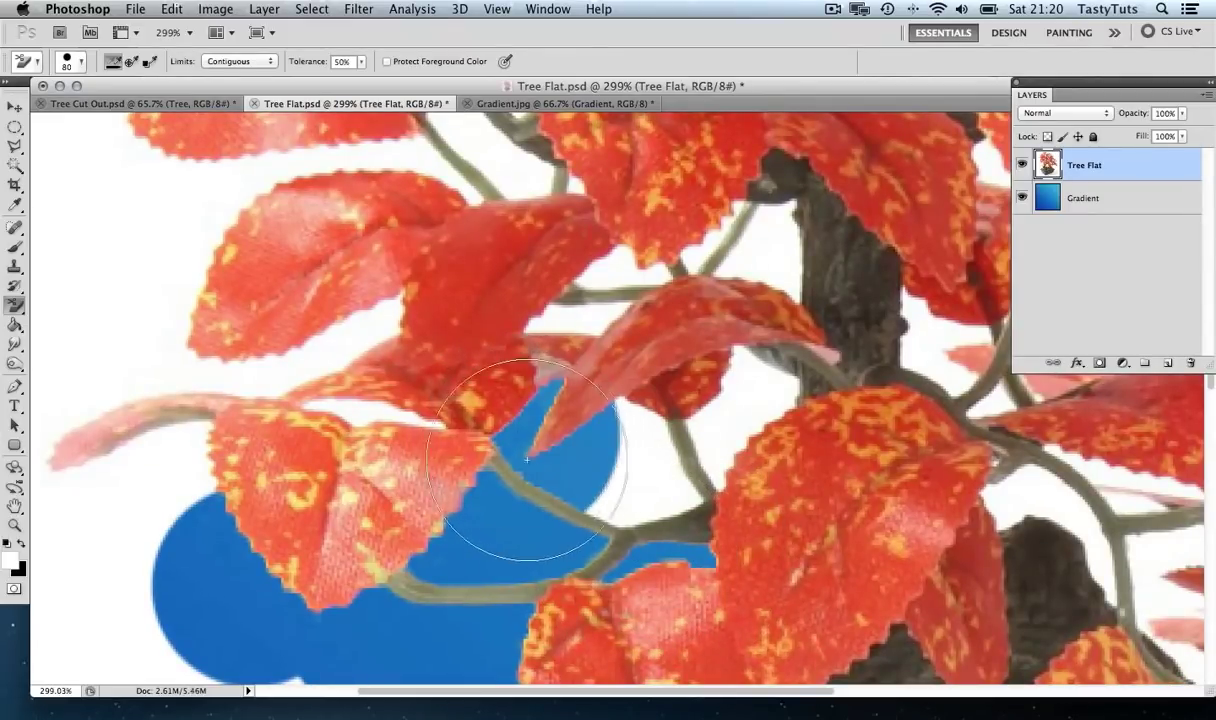
left_click(663, 483)
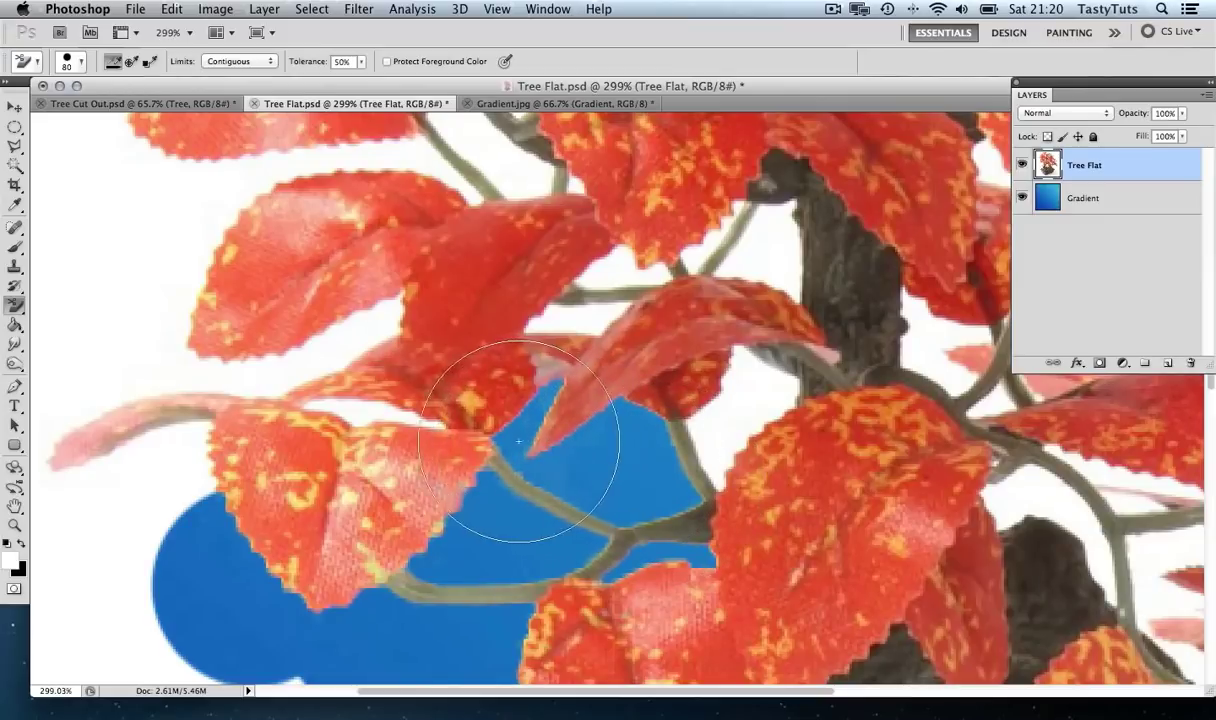
Step: Erase the white slit above the lower-left leaf and the white gap between the thin stem and the trunk
left_click(365, 411)
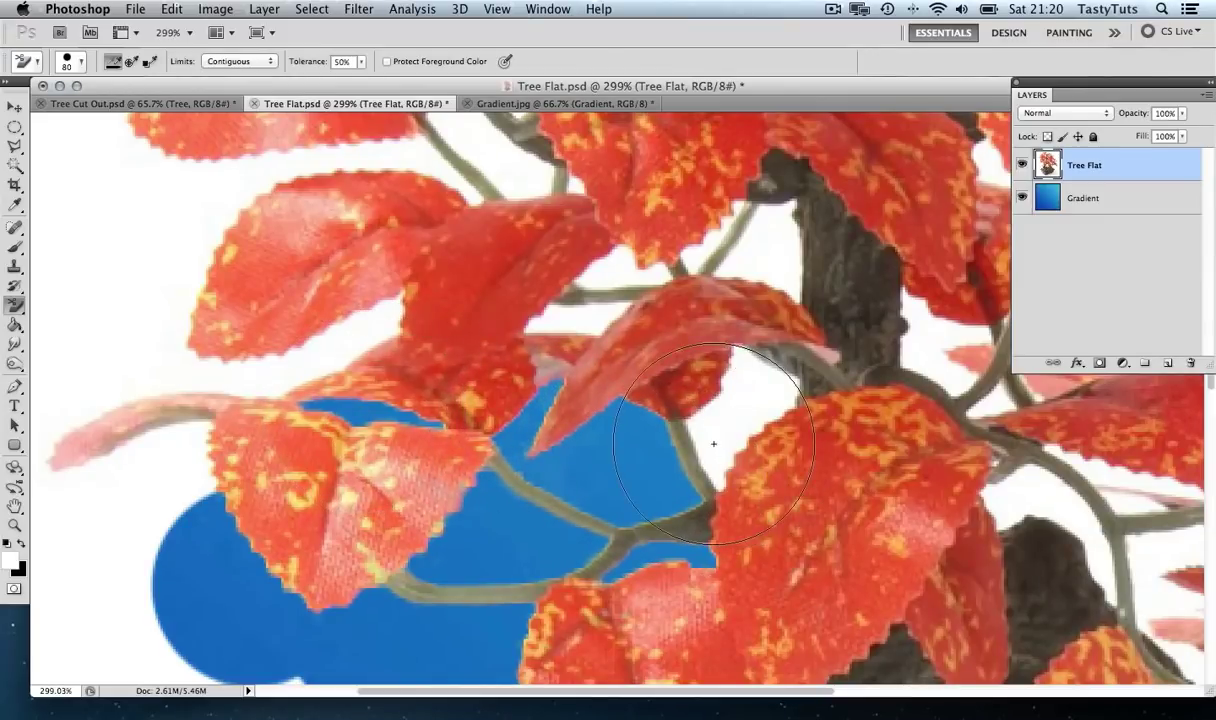
left_click(740, 390)
left_click_drag(775, 397, 719, 459)
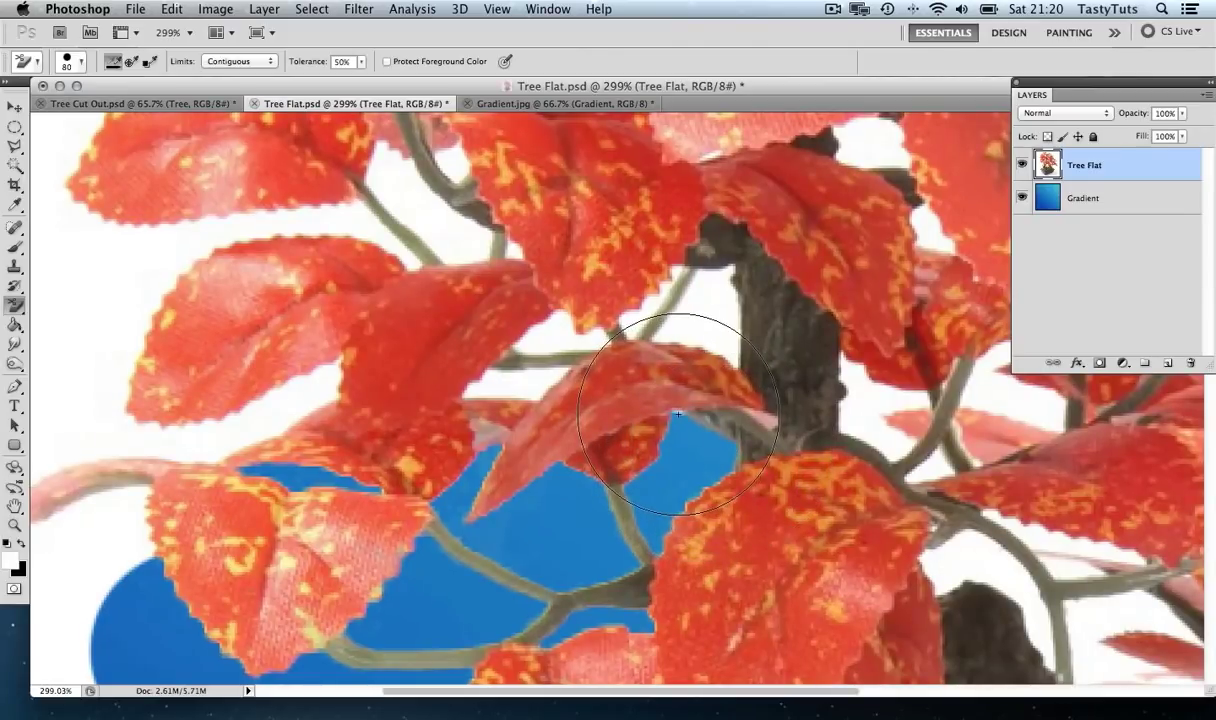
left_click_drag(645, 392, 613, 516)
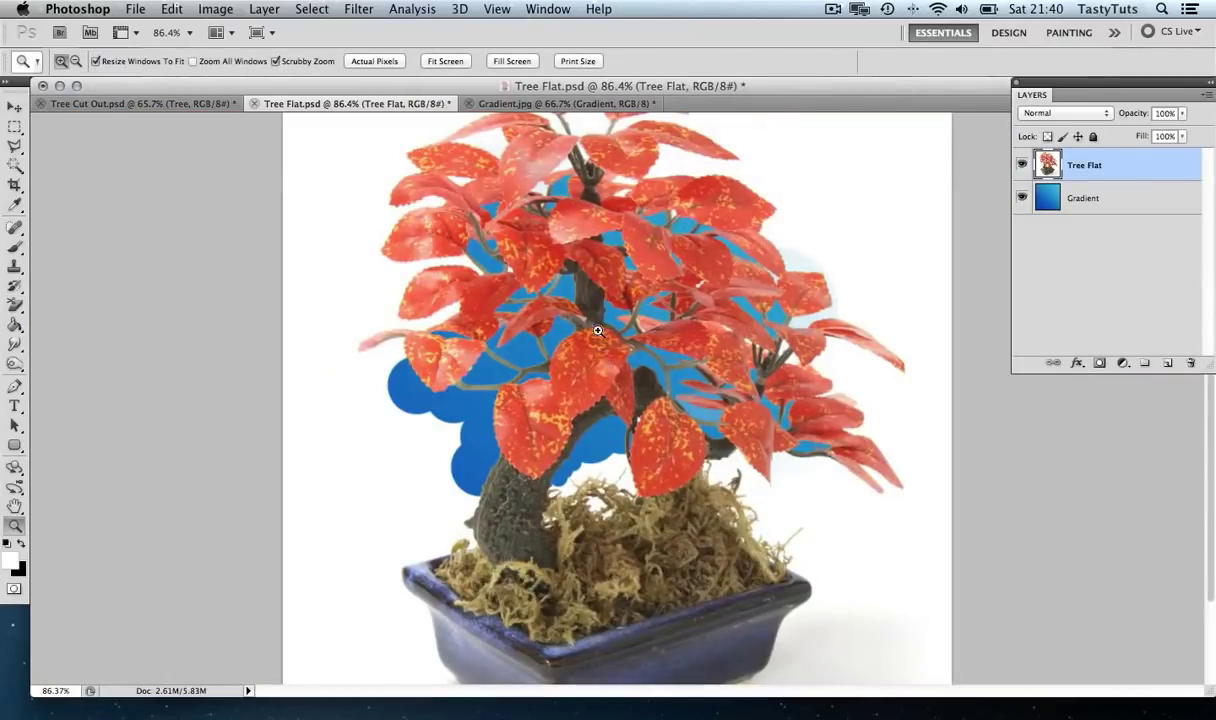
Step: Examine the erased gaps among the leaves, the lower trunk's edge and the pot's pale left edge against the white
left_click_drag(597, 331, 793, 424)
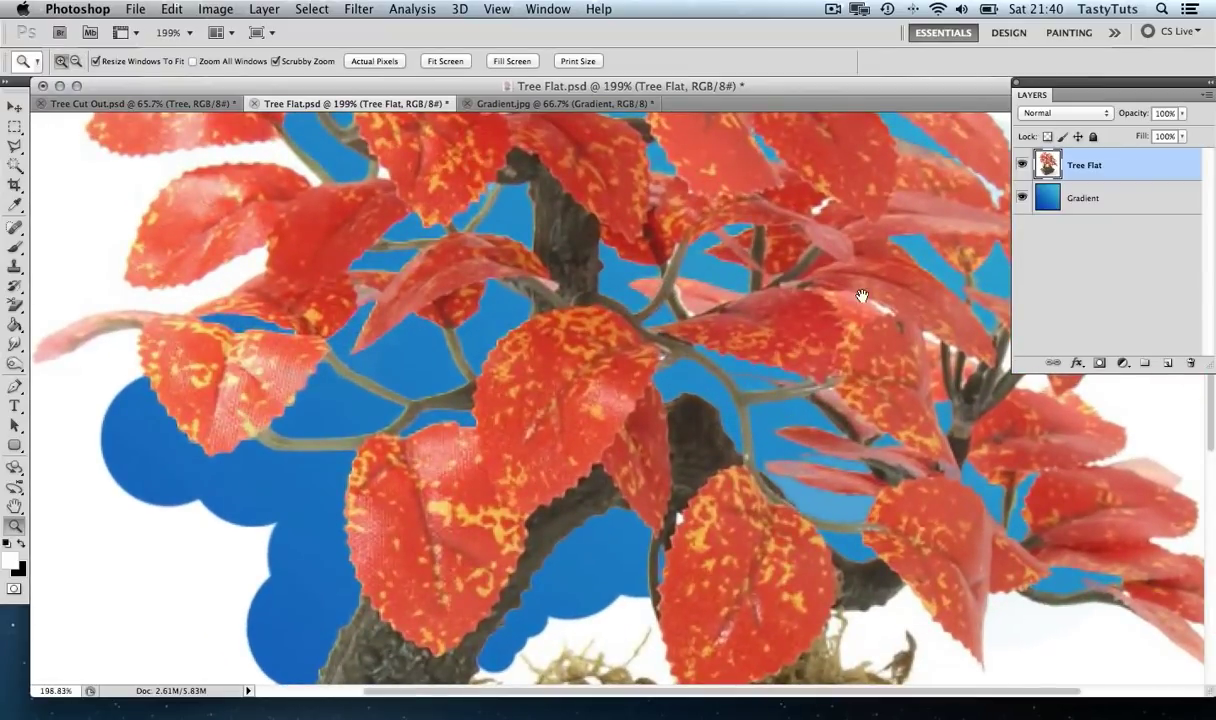
left_click_drag(862, 296, 800, 346)
scroll(474, 249, "up", 5)
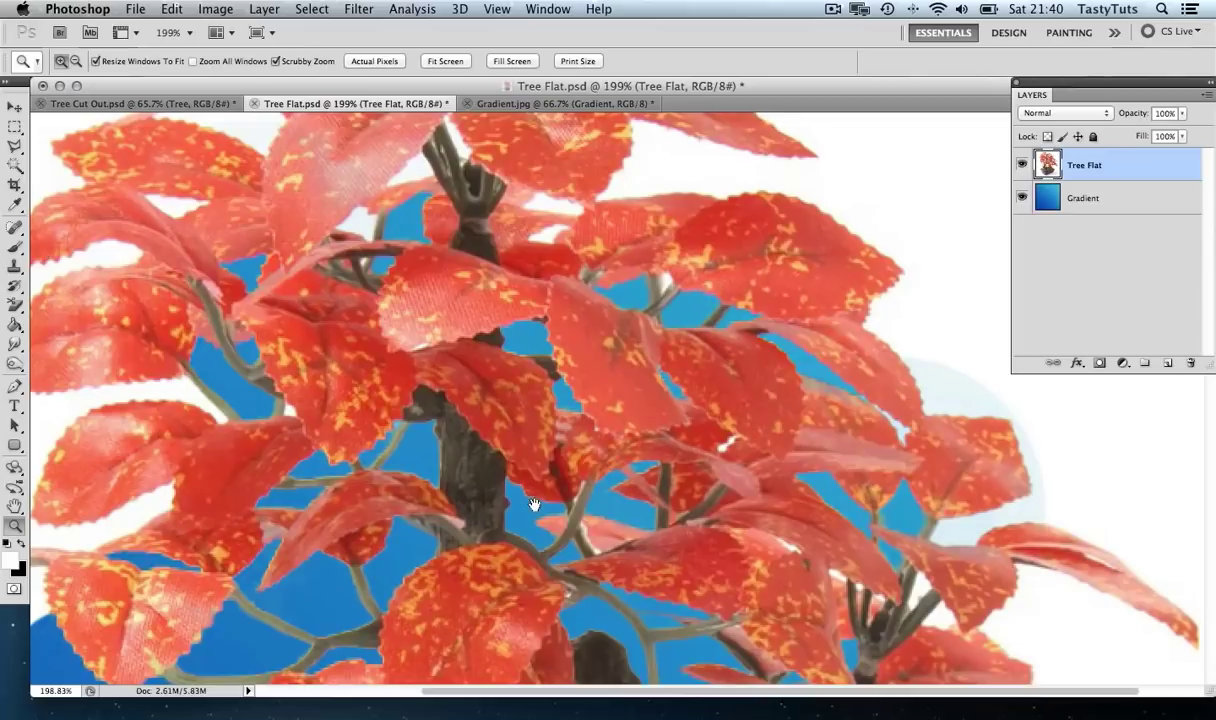
left_click_drag(484, 575, 609, 294)
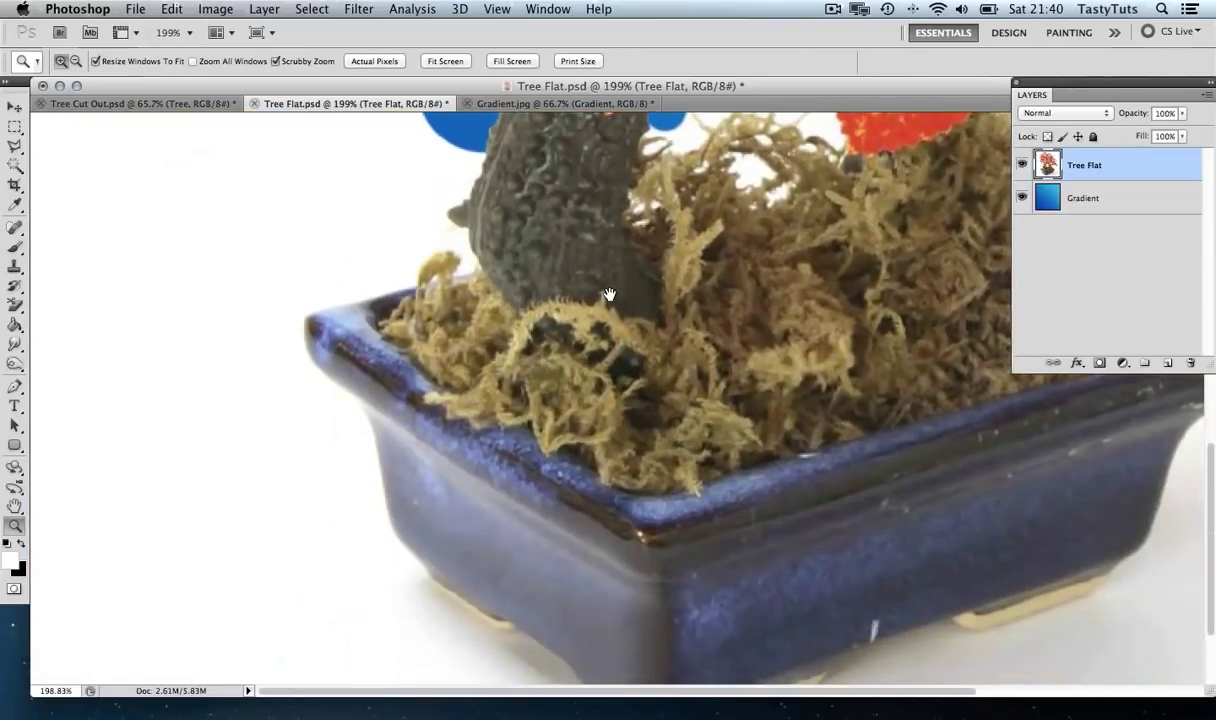
left_click_drag(423, 401, 467, 353)
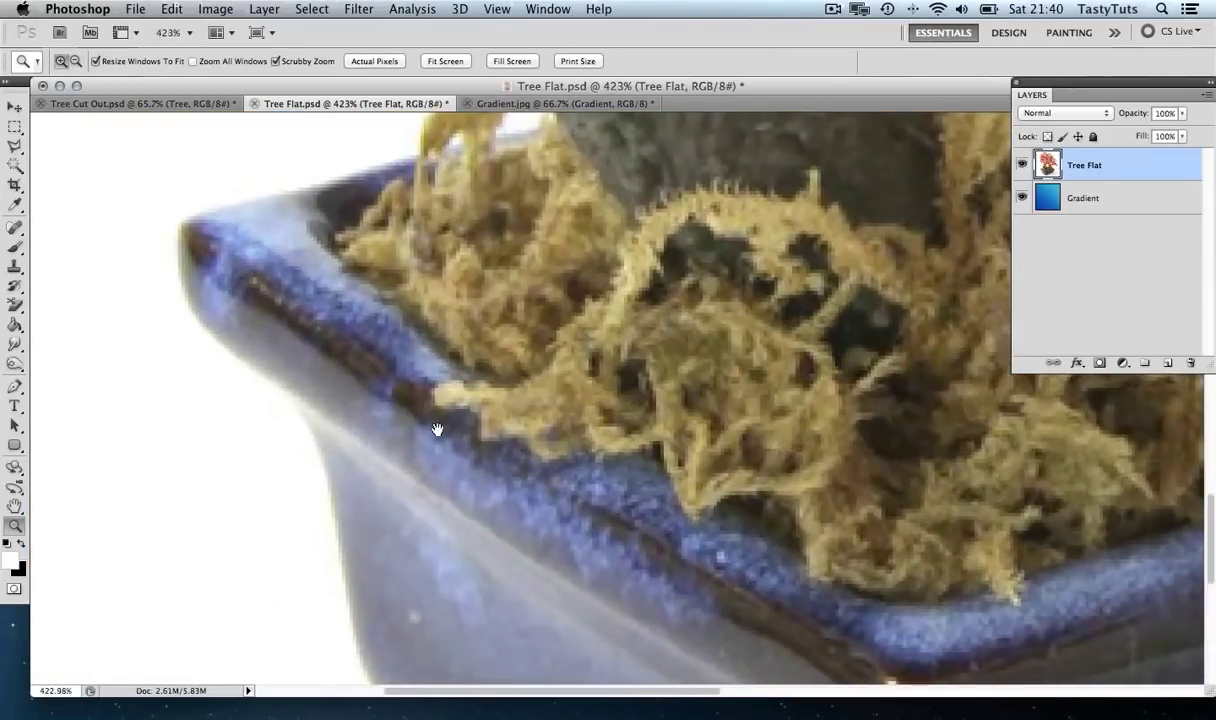
left_click_drag(434, 426, 507, 388)
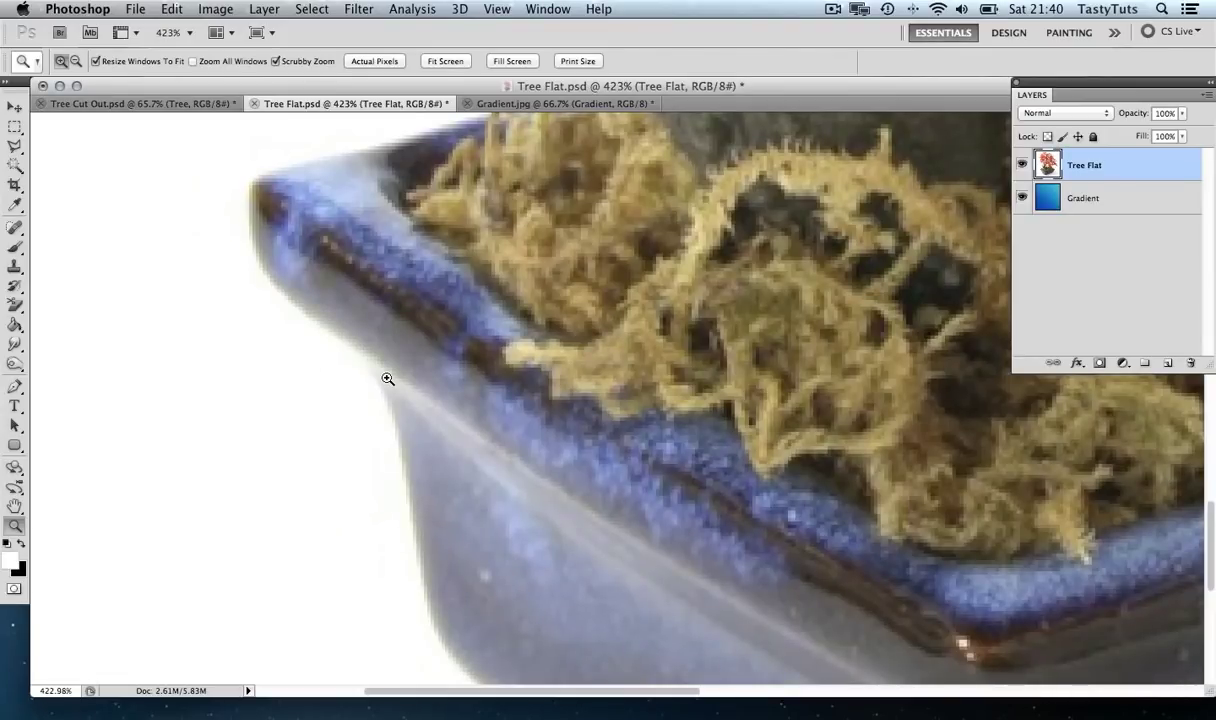
scroll(467, 330, "up", 10)
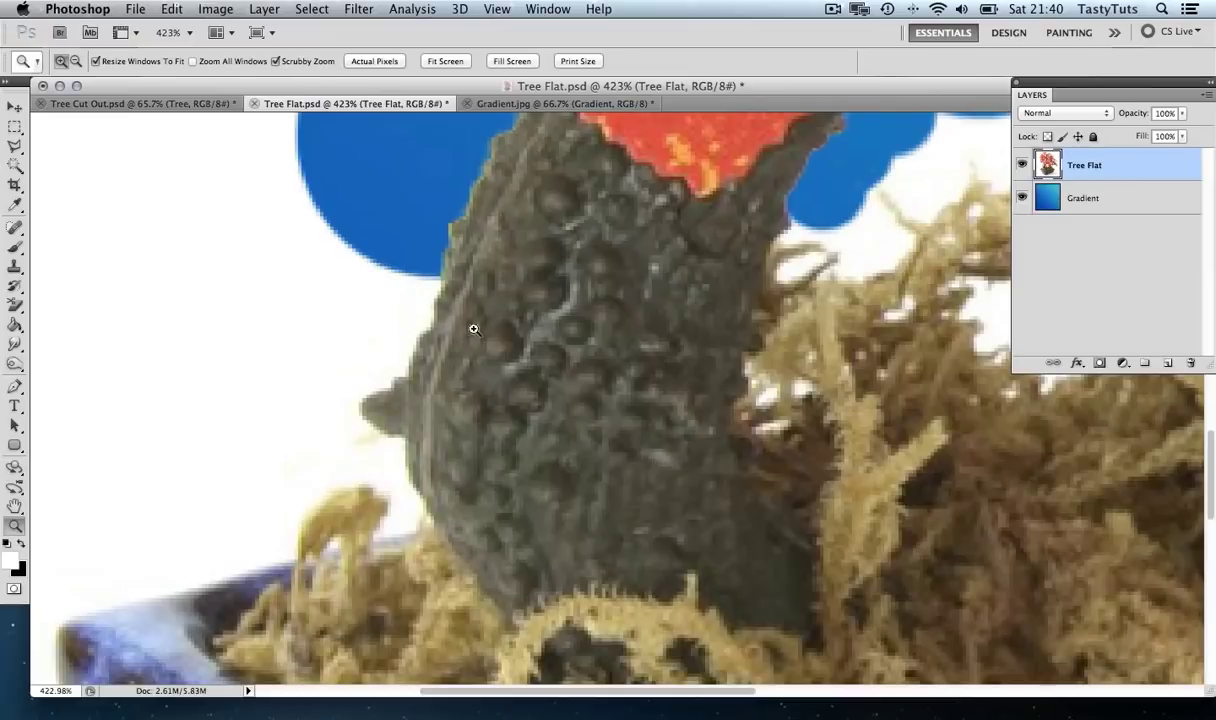
scroll(410, 381, "down", 15)
scroll(410, 381, "left", 5)
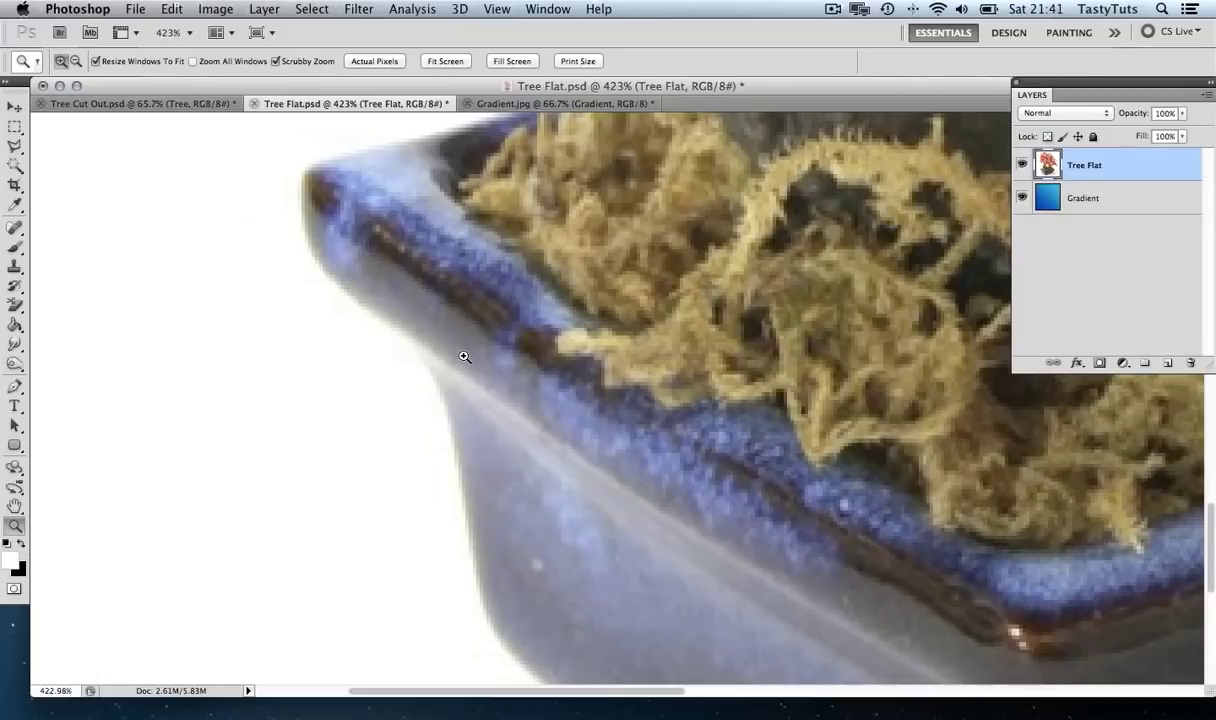
Step: Try erasing the white beside the pot's left rim with the Background Eraser at 53% tolerance, and undo it
key("e")
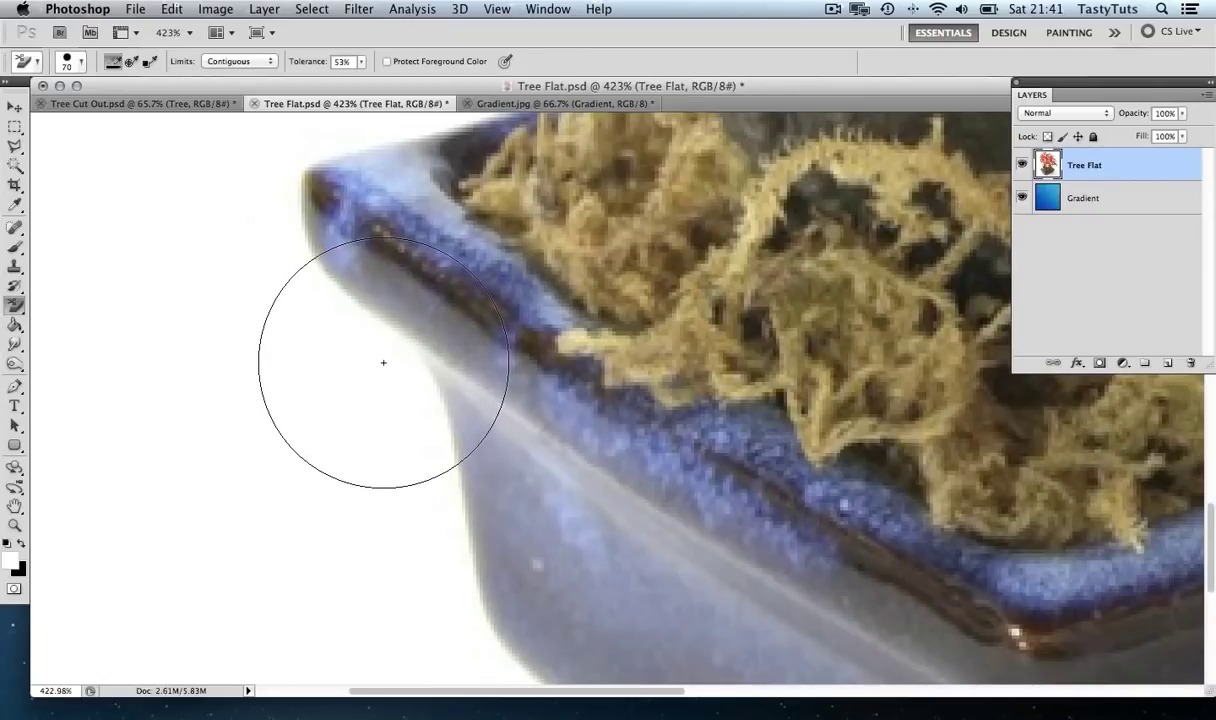
left_click(381, 359)
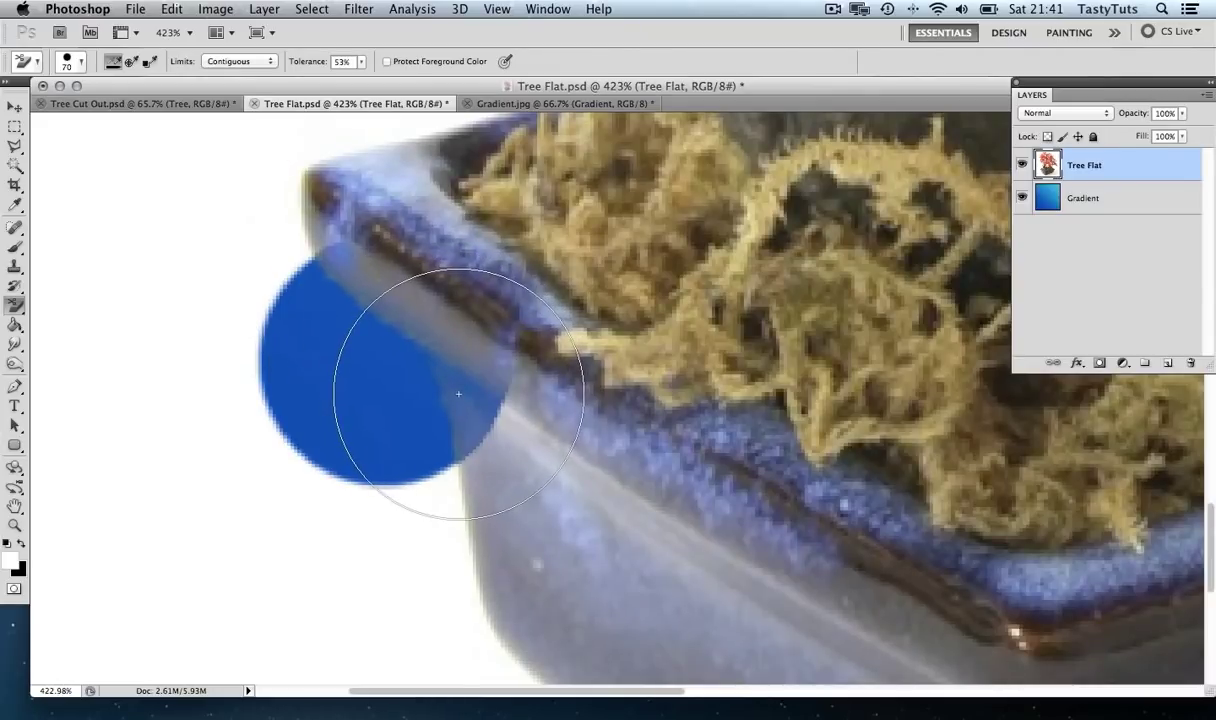
key("super+z")
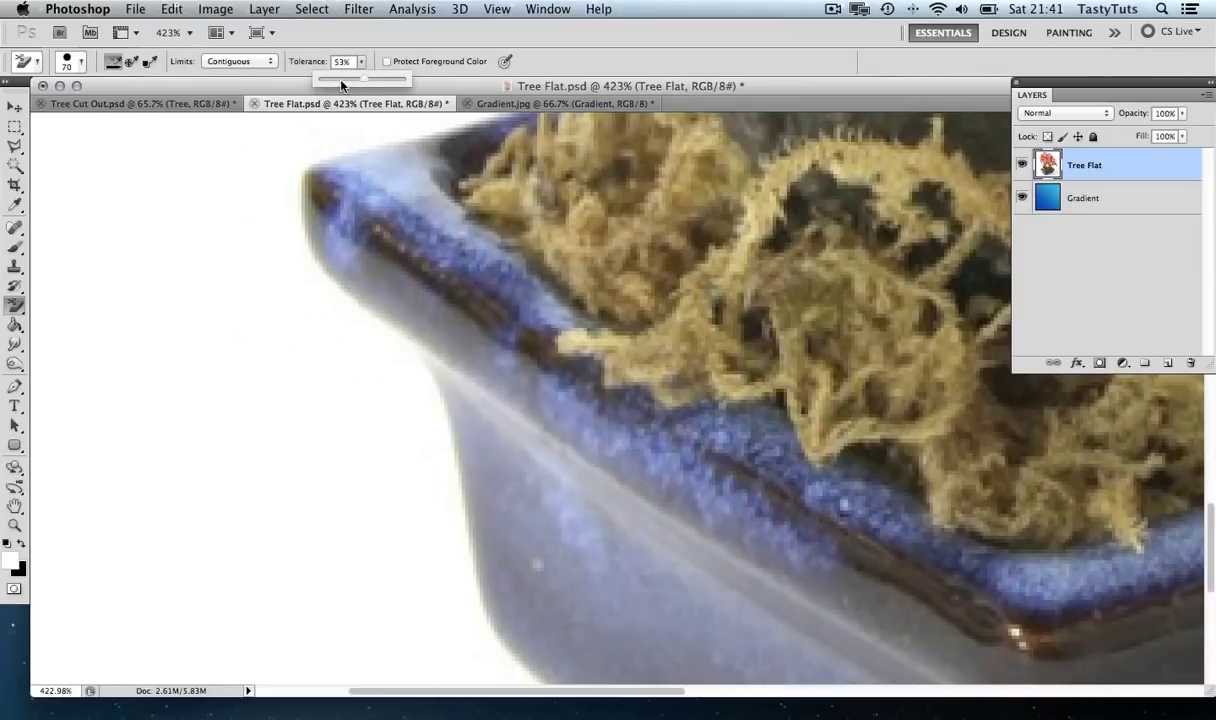
Step: Set the tolerance to 22%, try erasing the white along the pot's left rim and side, and undo both attempts
left_click(340, 79)
left_click(299, 290)
left_click(299, 290)
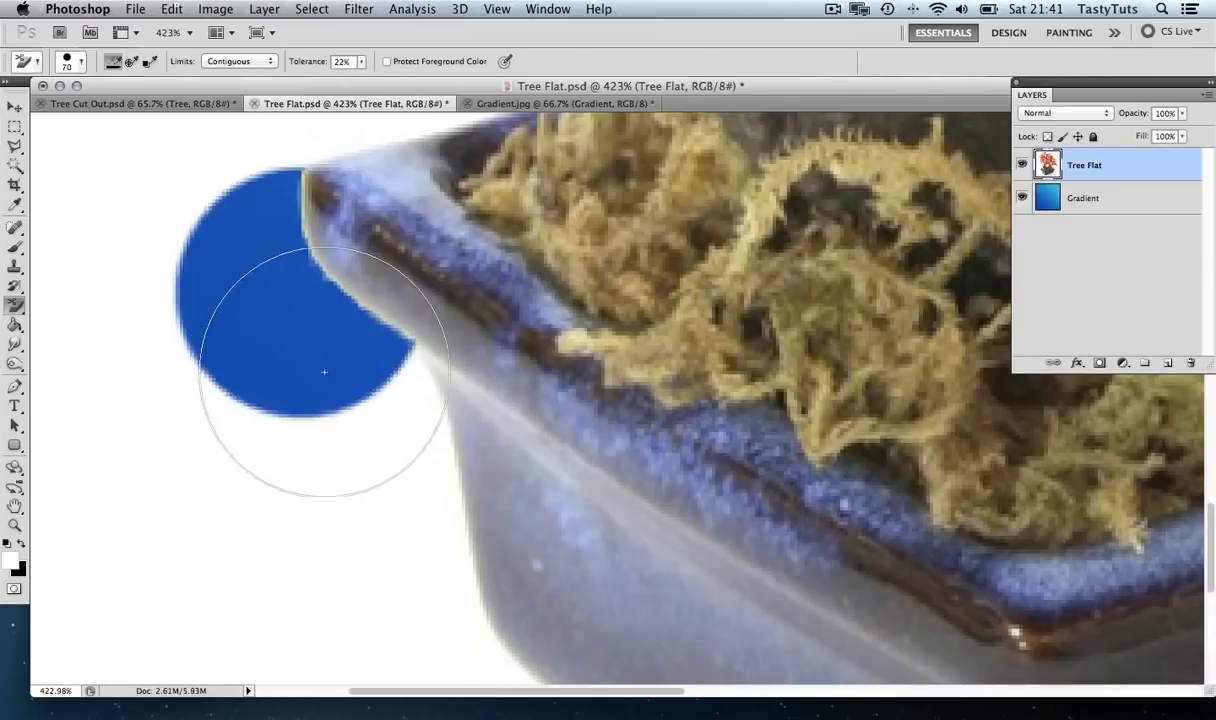
left_click(411, 431)
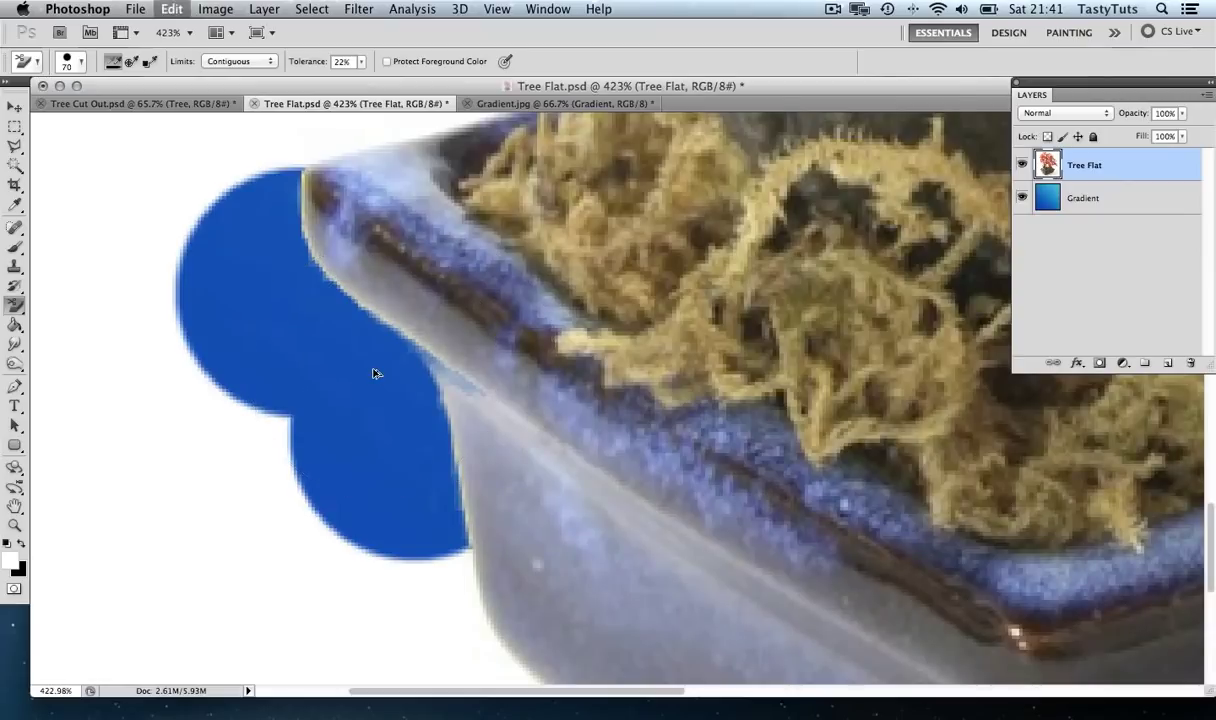
key("super+alt+z")
key("super+alt+z")
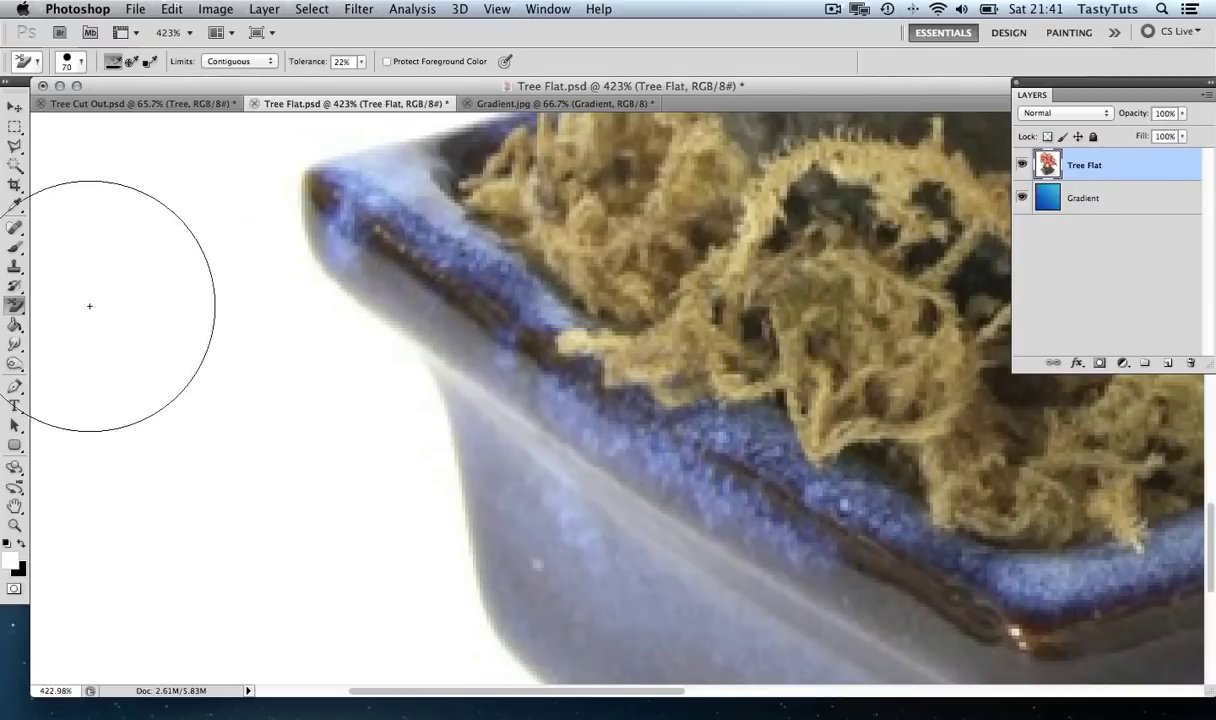
Step: Switch to the standard Eraser and erase a strip of white from below the pot's left rim down its left side
left_click_drag(13, 313, 60, 292)
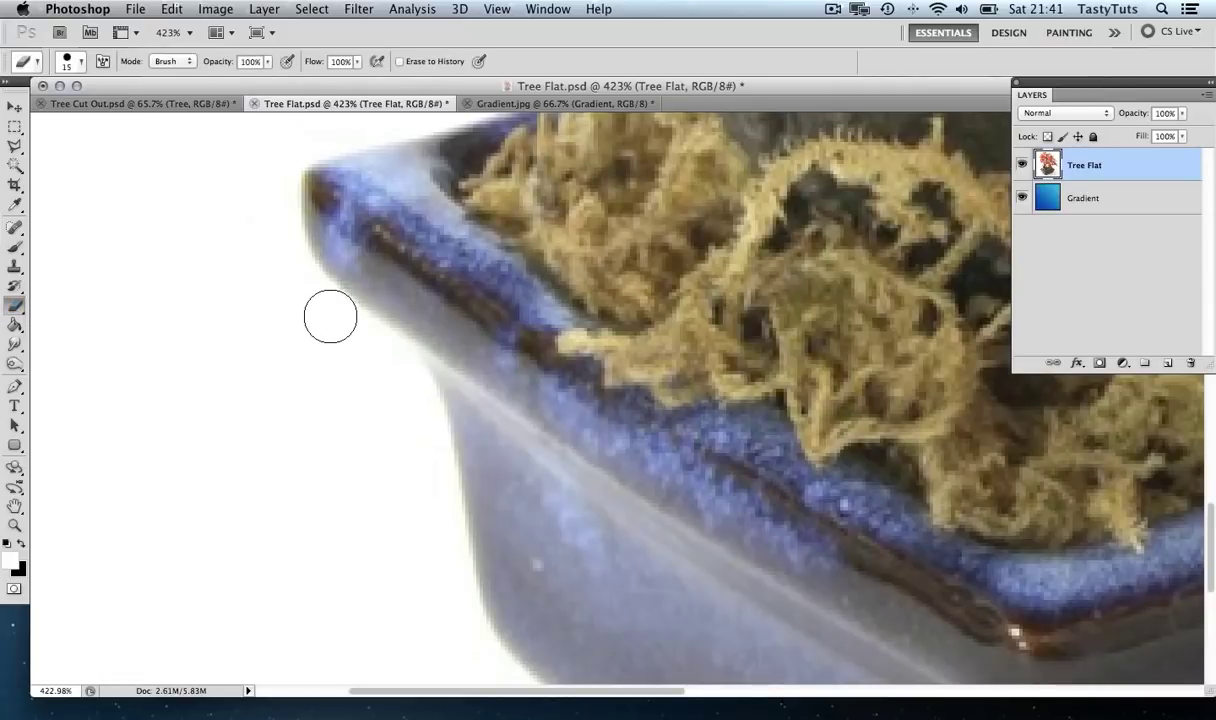
mouse_move(332, 316)
left_mouse_down()
mouse_move(403, 380)
mouse_move(415, 452)
left_mouse_up()
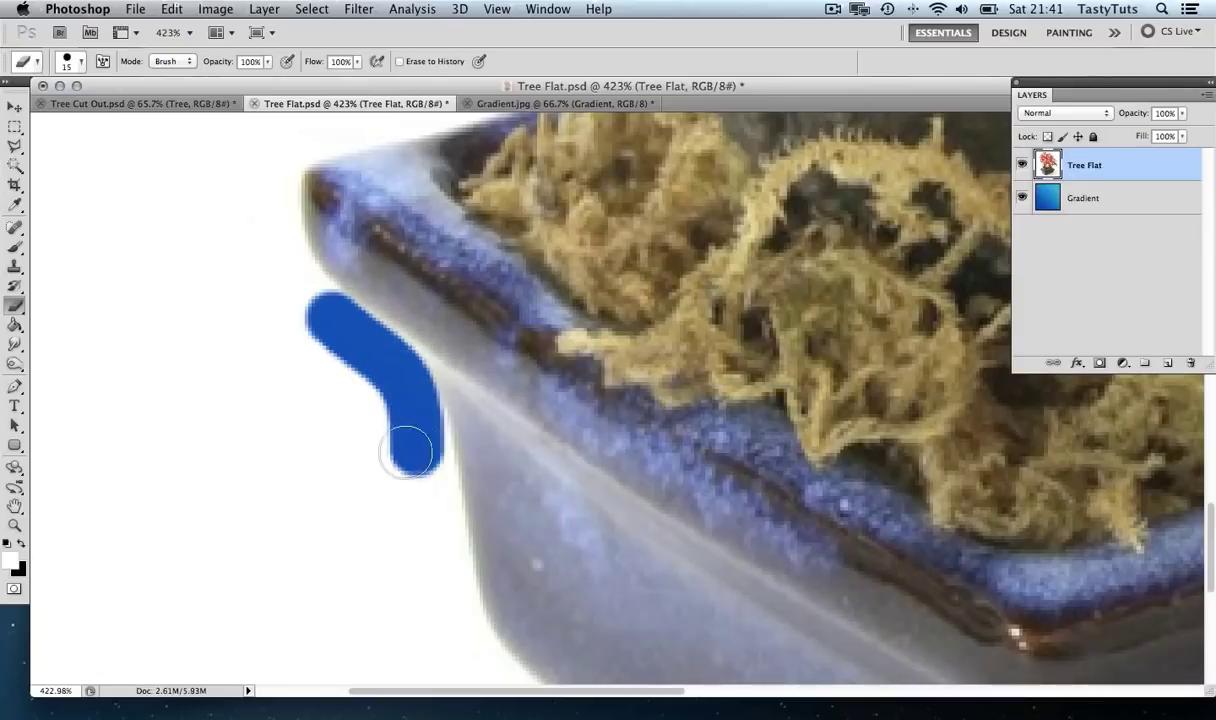
mouse_move(491, 482)
left_mouse_down()
mouse_move(480, 434)
mouse_move(388, 330)
left_mouse_up()
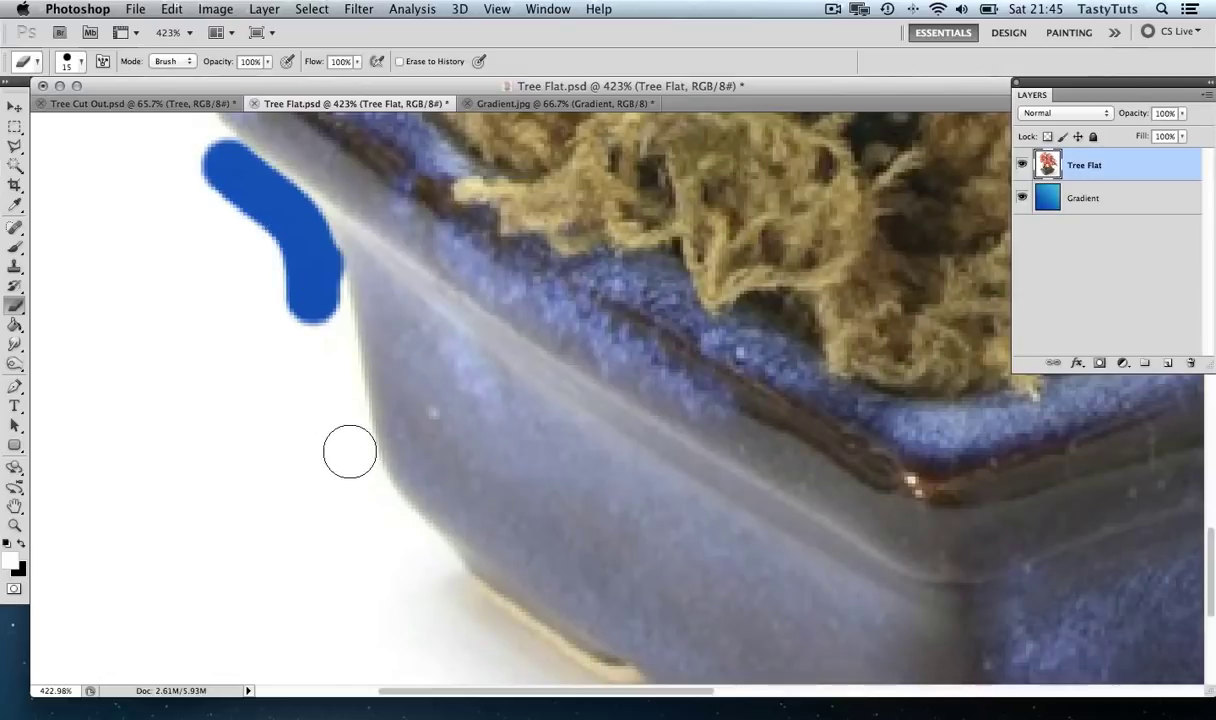
left_click(349, 447, "shift")
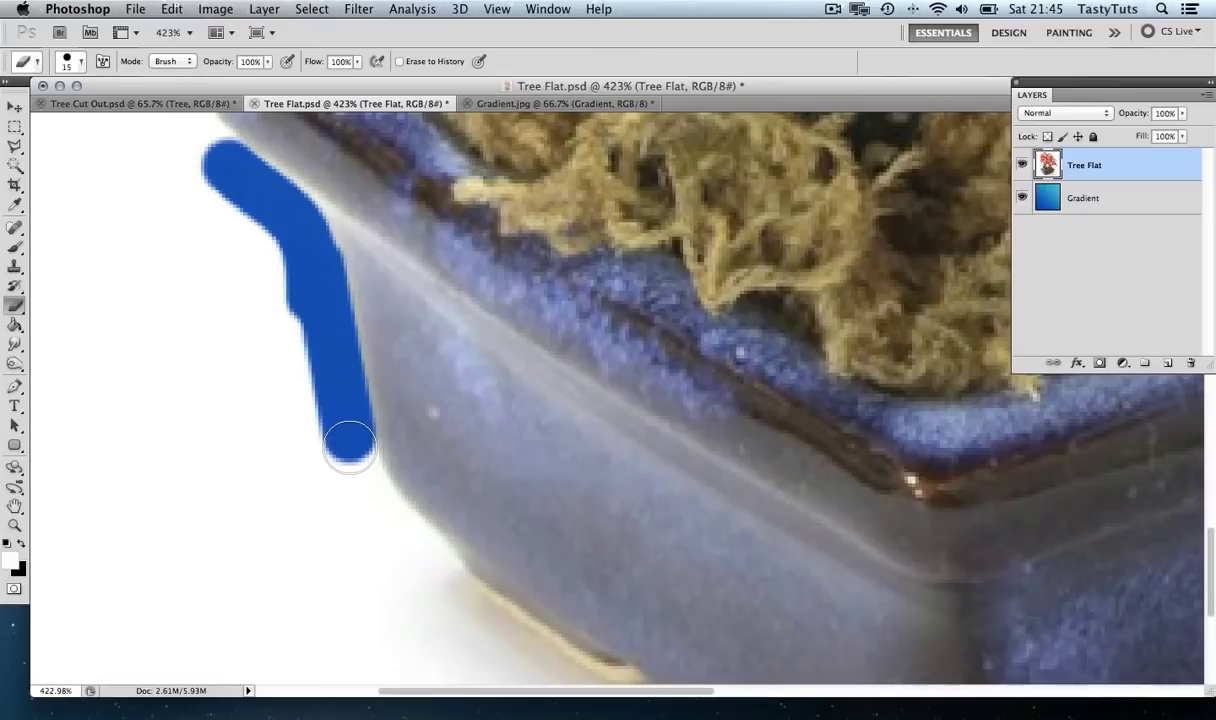
left_click(361, 487, "shift")
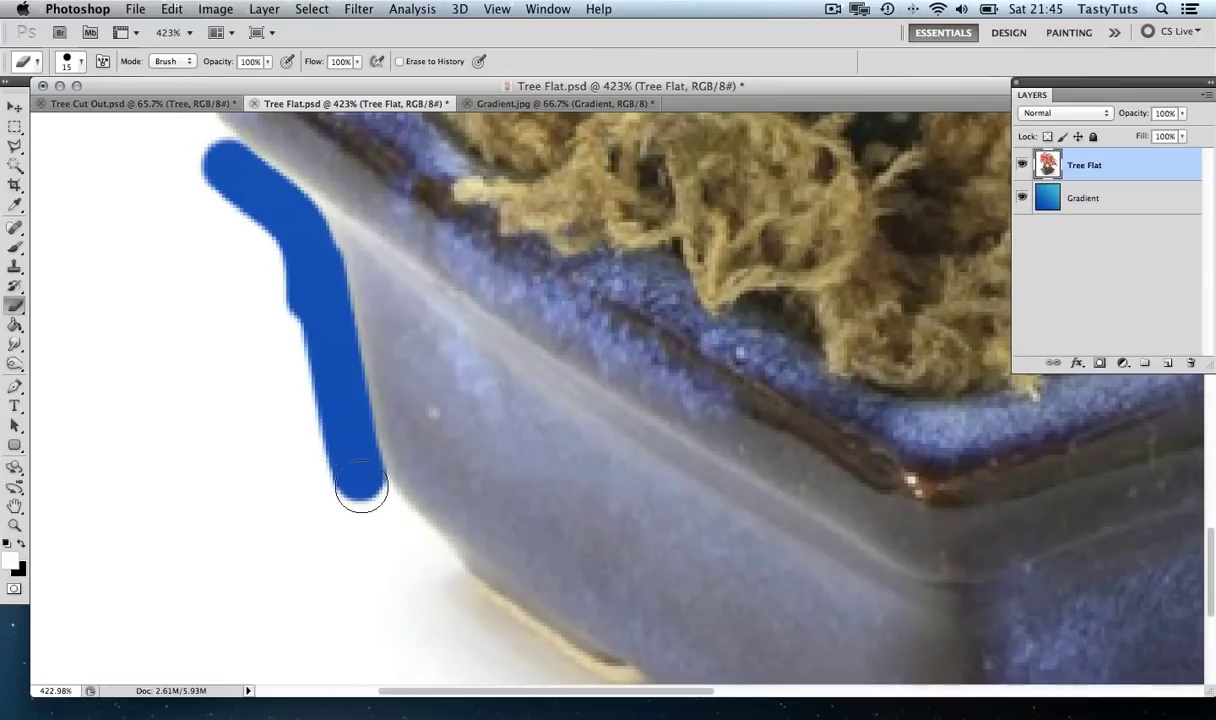
Step: Continue erasing the white strip around the pot's lower-left curve and along its base to the front corner
left_click_drag(372, 508, 433, 572)
left_click_drag(441, 597, 490, 638)
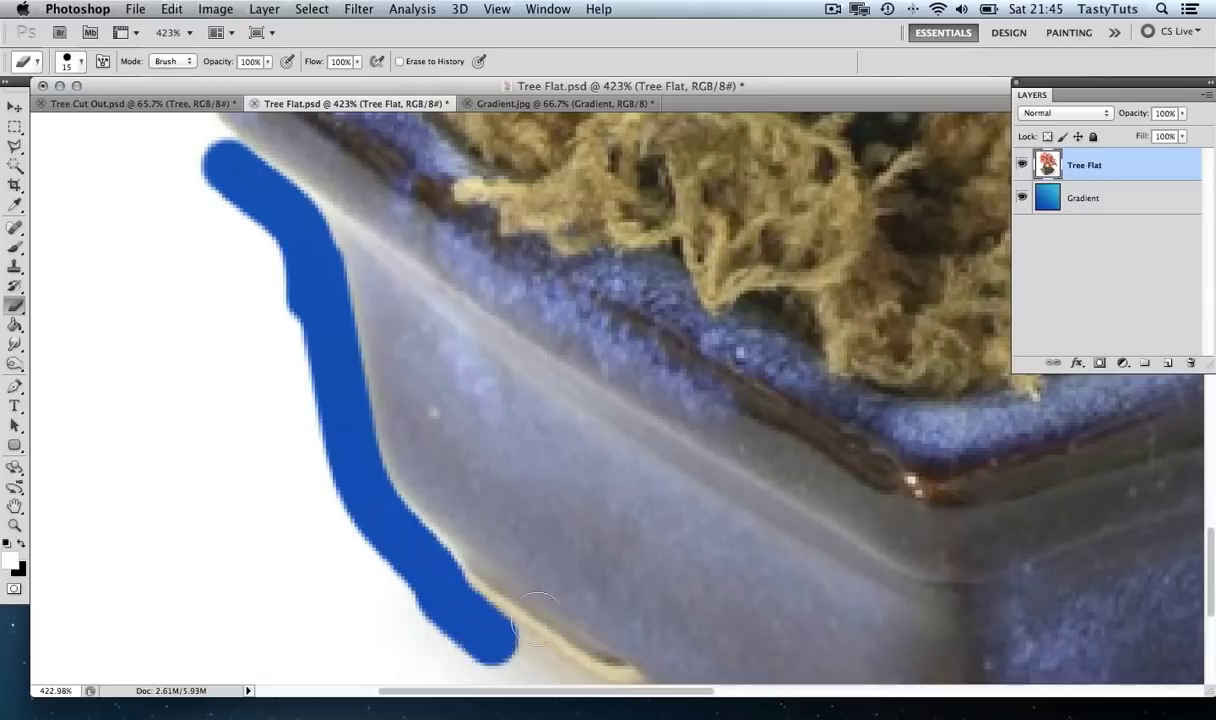
left_click_drag(565, 575, 313, 299)
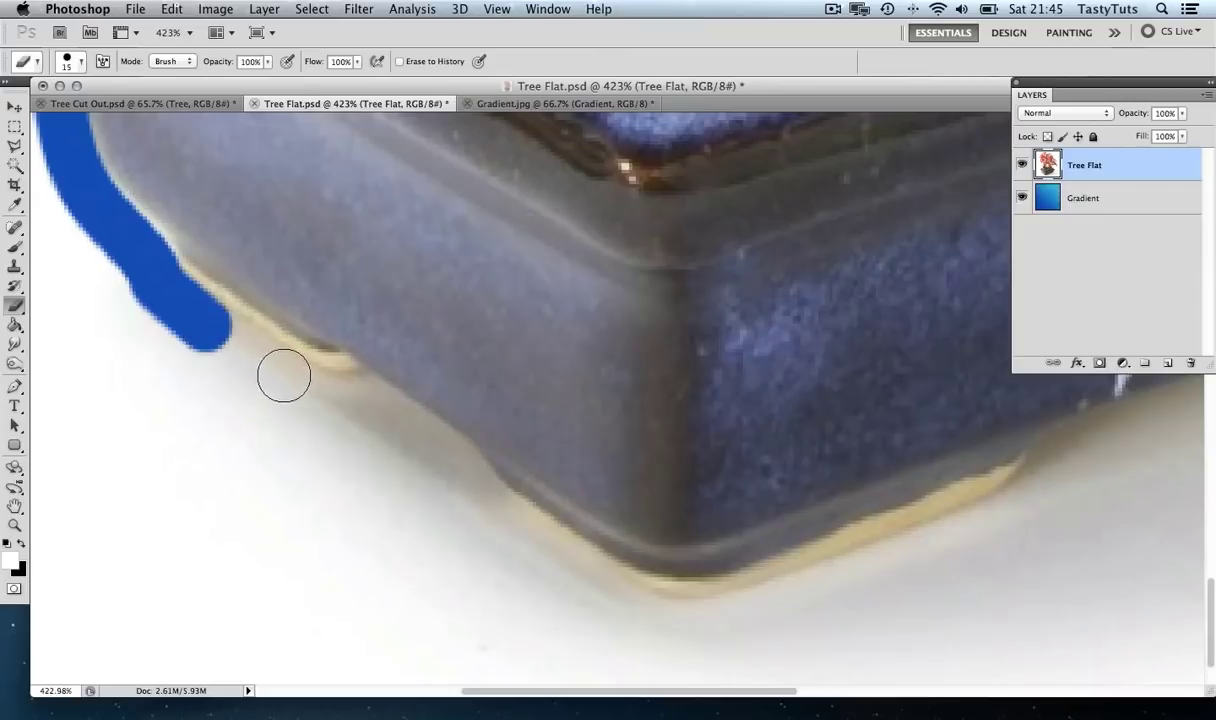
mouse_move(294, 385)
left_mouse_down()
mouse_move(367, 400)
mouse_move(434, 444)
mouse_move(514, 531)
mouse_move(492, 520)
mouse_move(655, 622)
left_mouse_up()
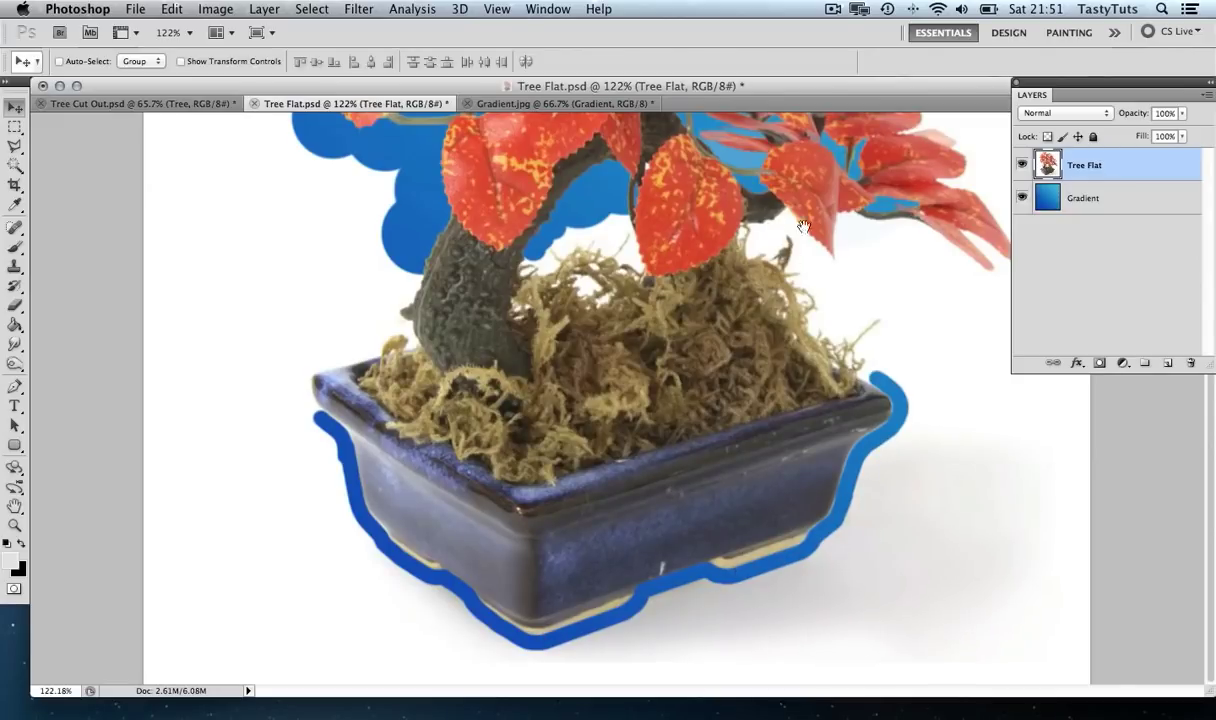
Step: Switch back to the Background Eraser for the leaves at the top of the tree and enlarge its brush to 200
left_click_drag(803, 226, 699, 323)
scroll(662, 469, "up", 6)
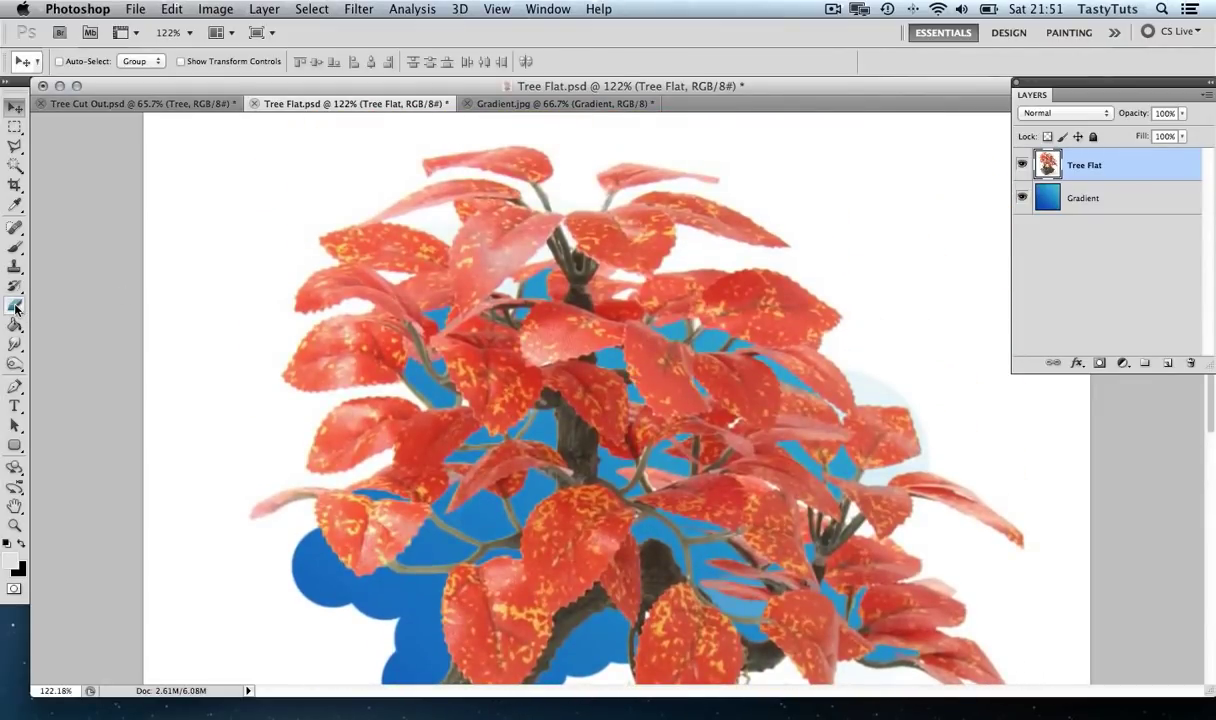
mouse_move(15, 308)
left_mouse_down()
mouse_move(80, 295)
mouse_move(104, 308)
left_mouse_up()
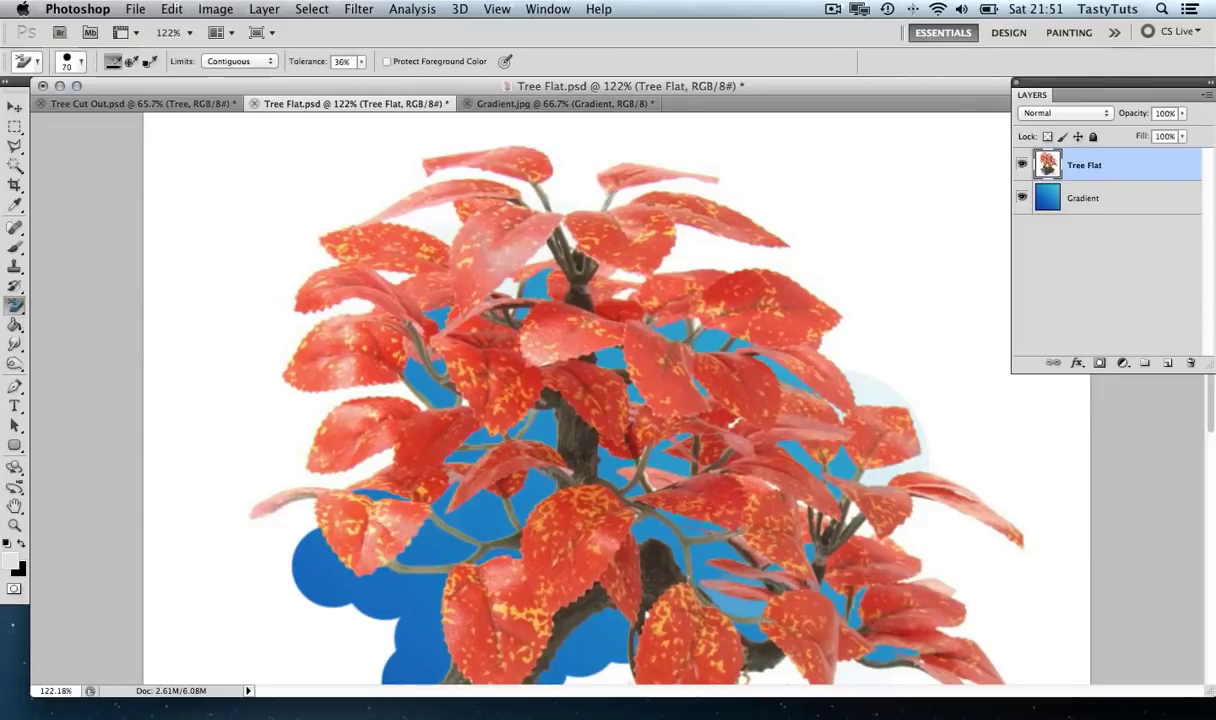
key("z")
left_click_drag(400, 214, 481, 358)
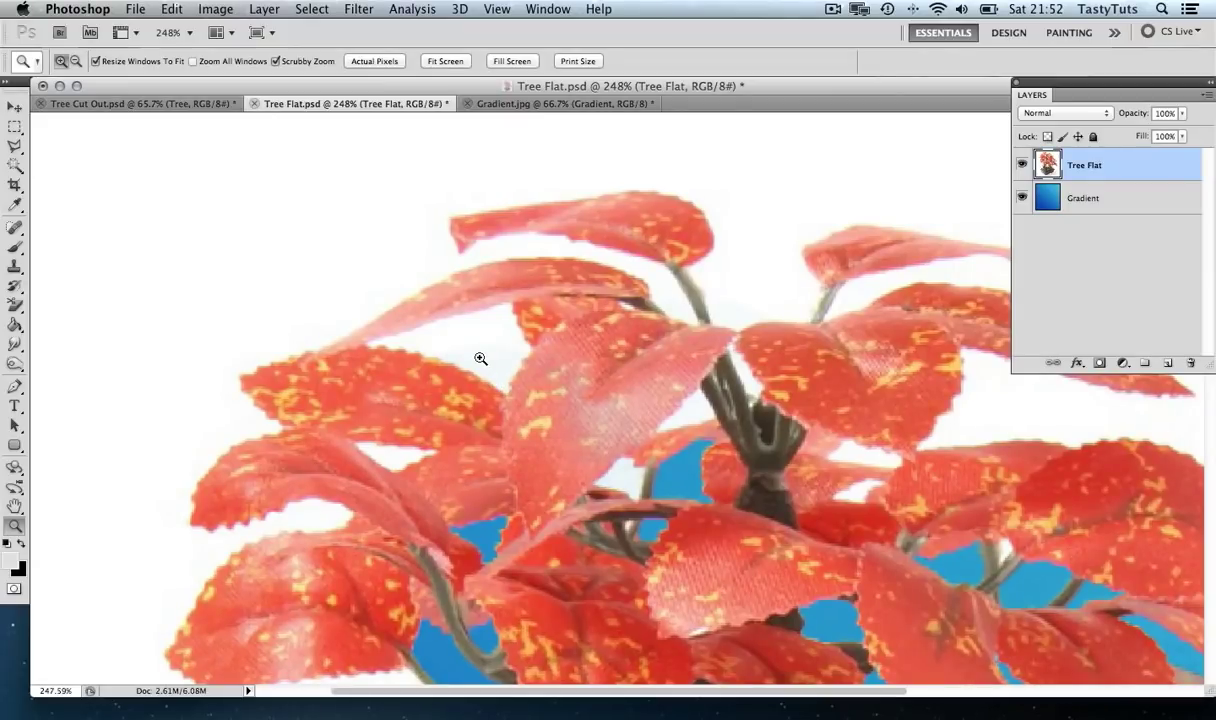
key("e")
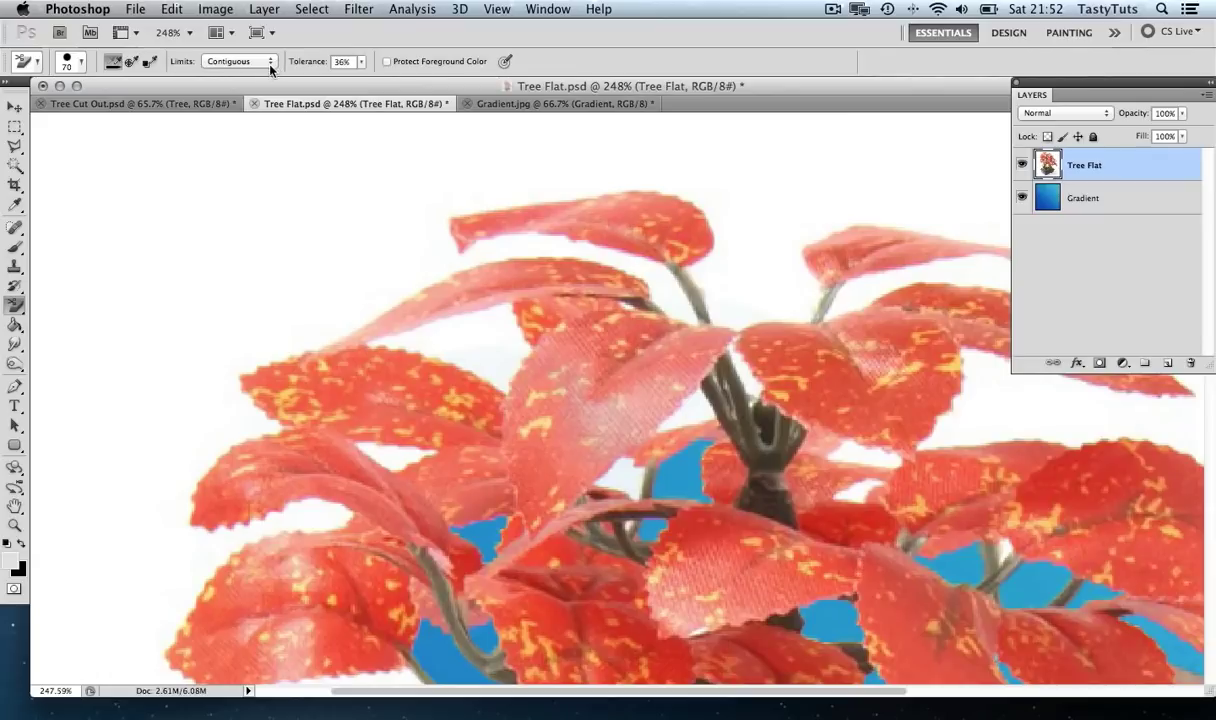
left_click_drag(517, 390, 483, 345)
key("bracketright")
key("bracketright")
key("bracketright")
key("bracketright")
key("bracketright")
key("bracketright")
key("bracketright")
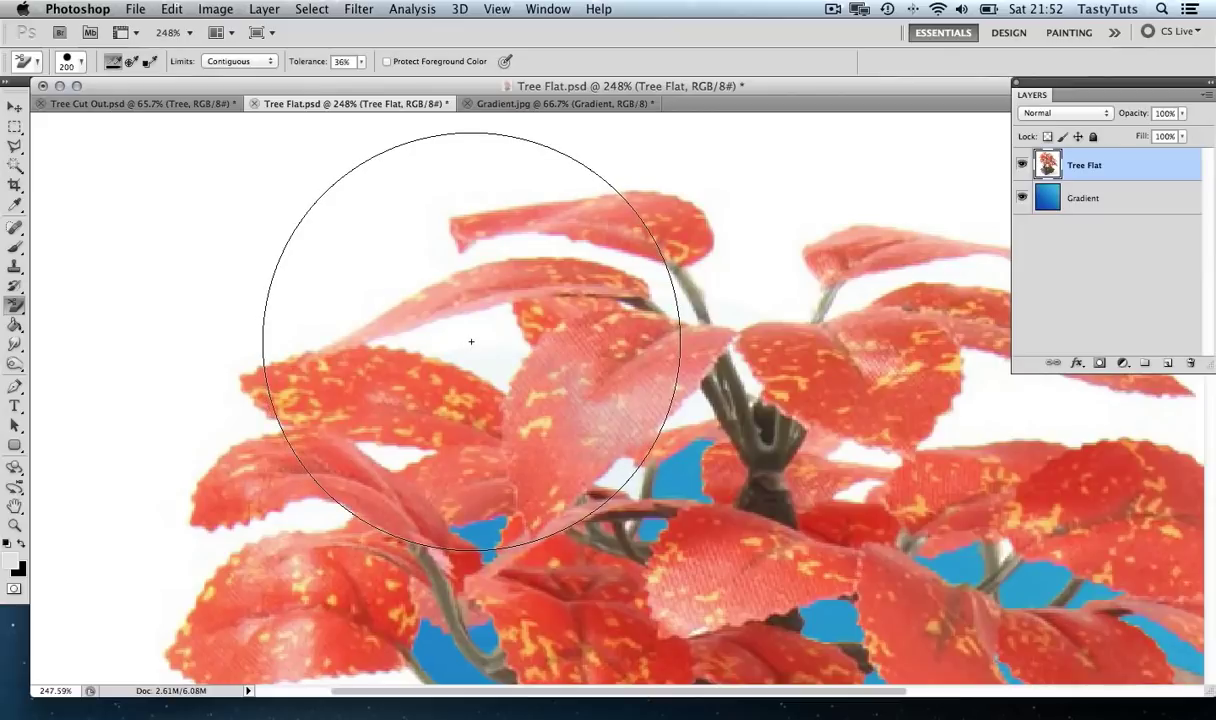
Step: Try erasing the white gap between the upper-left leaves with the enlarged Background Eraser brush, and undo it
left_click(473, 339)
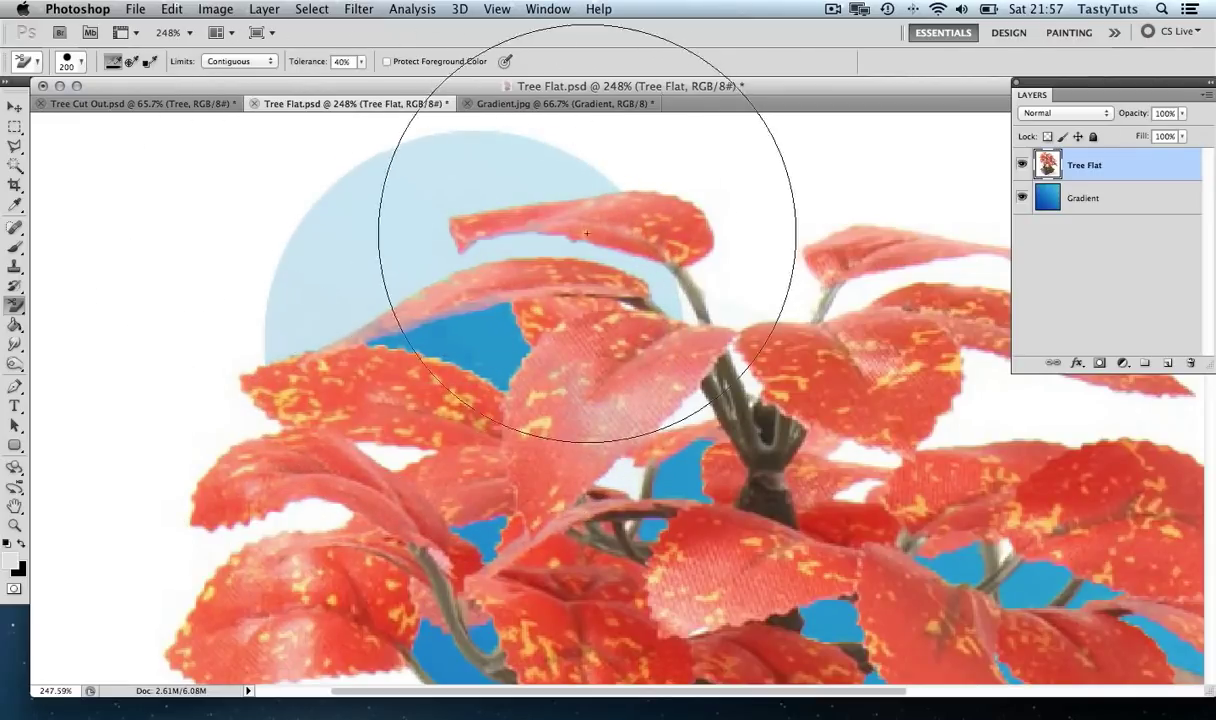
key("super+z")
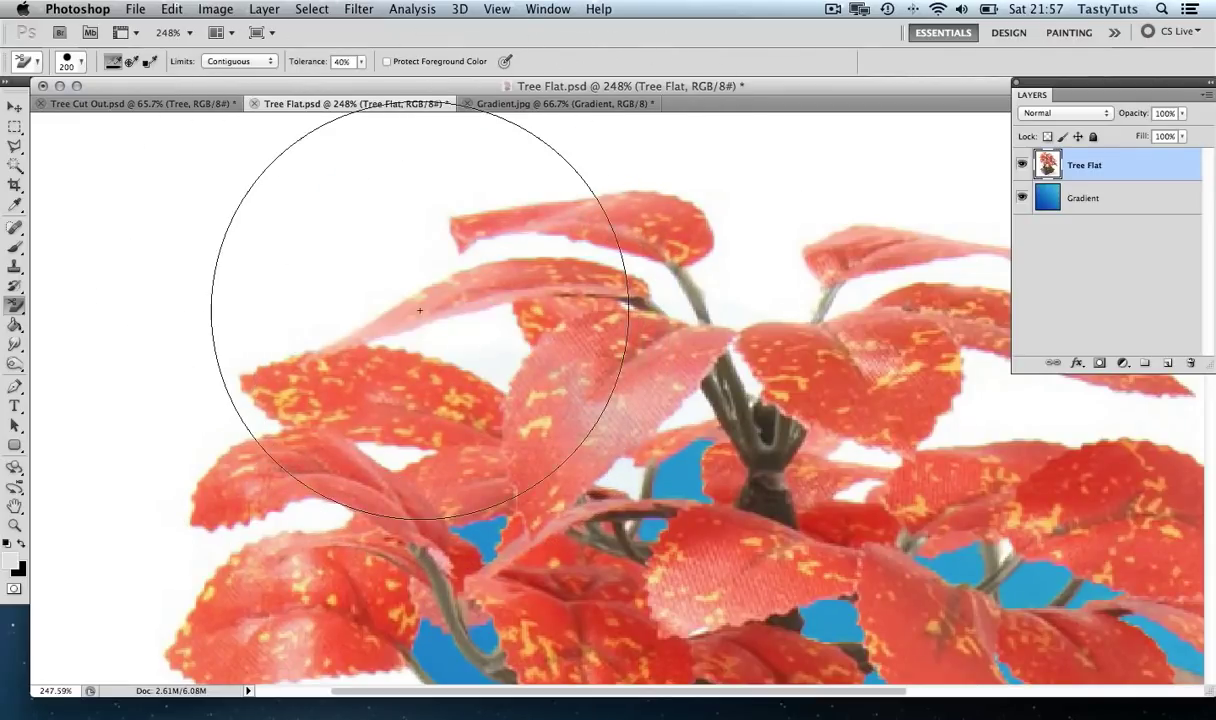
Step: Set the Background Eraser limits to Find Edges and erase the white gap between the upper-left leaves
left_click(234, 70)
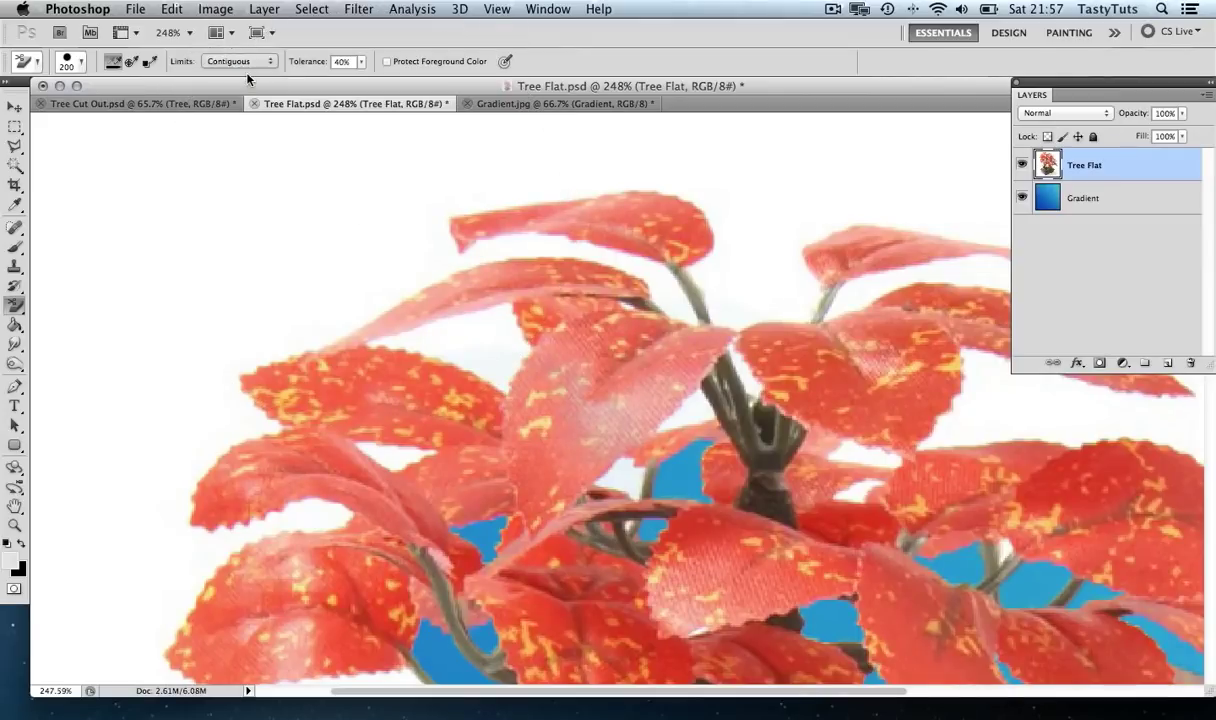
left_click(466, 342)
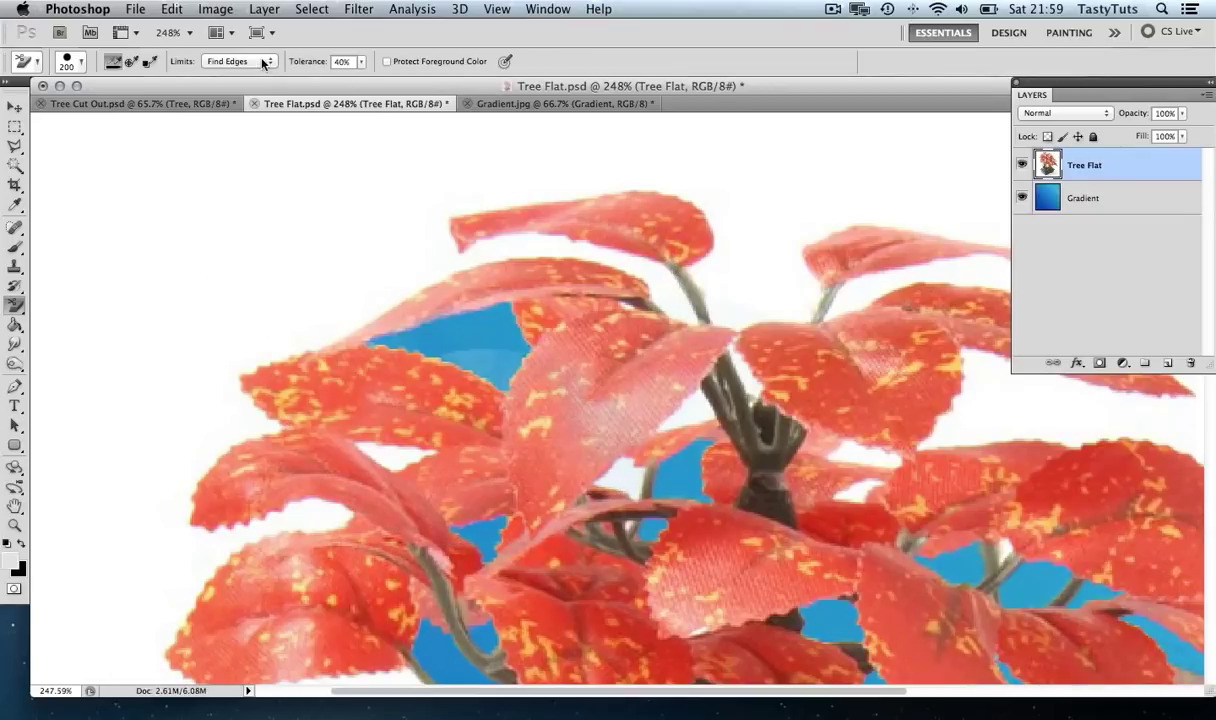
Step: Set the limits back to Contiguous and erase the white under the topmost left leaf and around the outer upper-left leaves
left_click(265, 62)
left_click(240, 47)
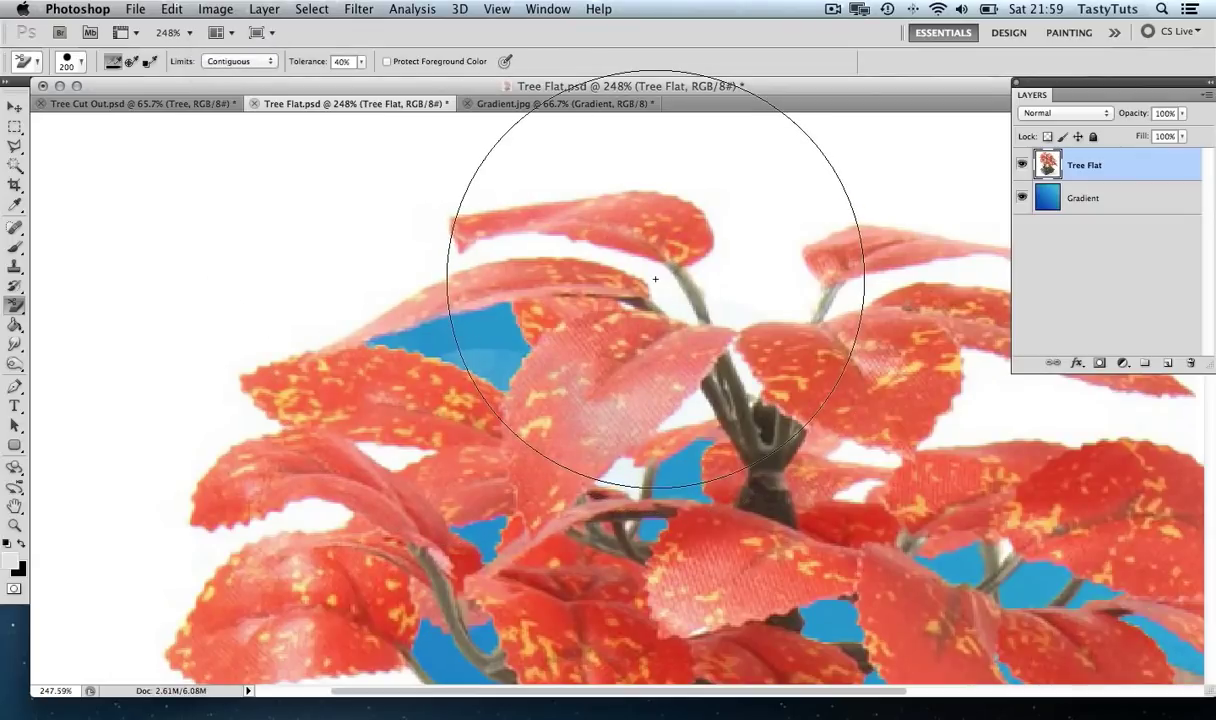
mouse_move(655, 280)
left_mouse_down()
mouse_move(678, 239)
mouse_move(510, 216)
left_mouse_up()
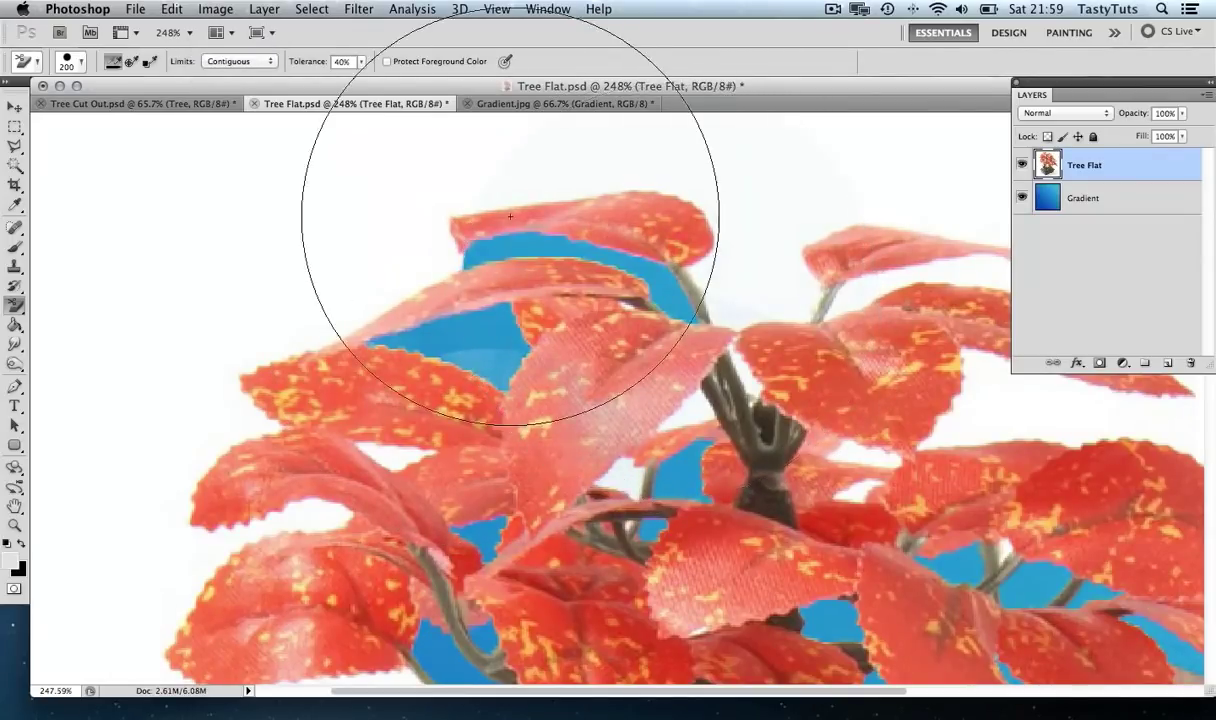
left_click(408, 272)
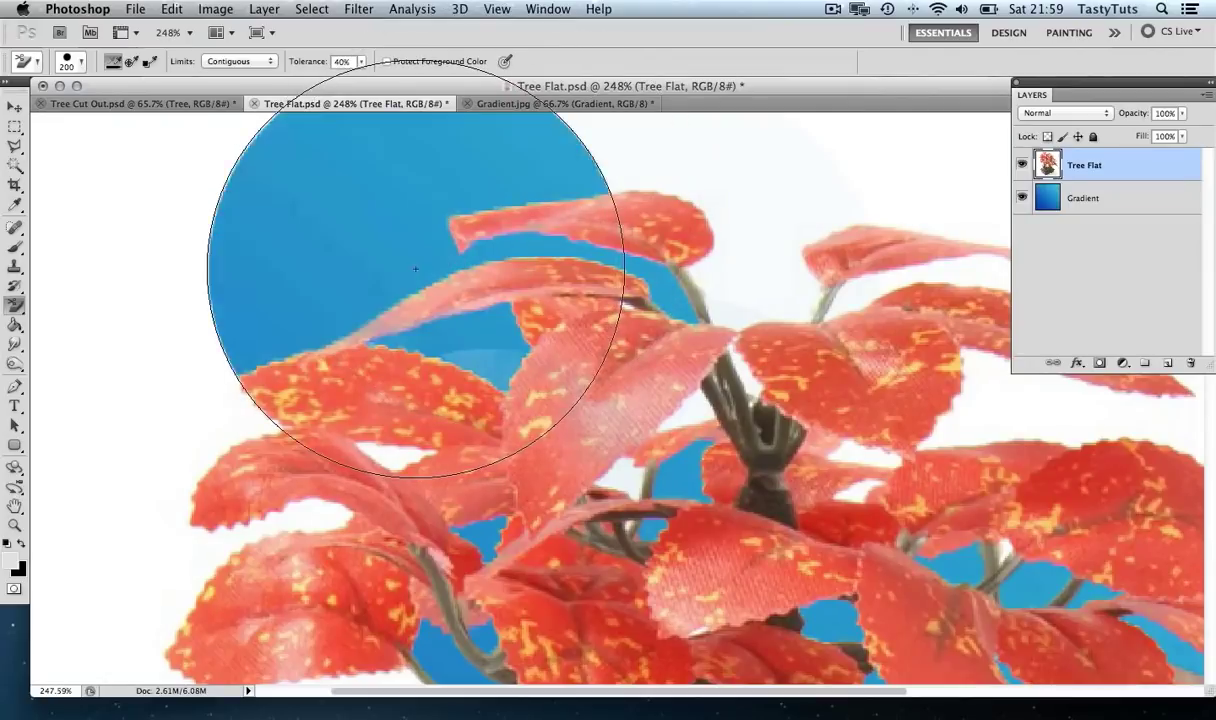
left_click(236, 423)
left_click_drag(236, 423, 306, 313)
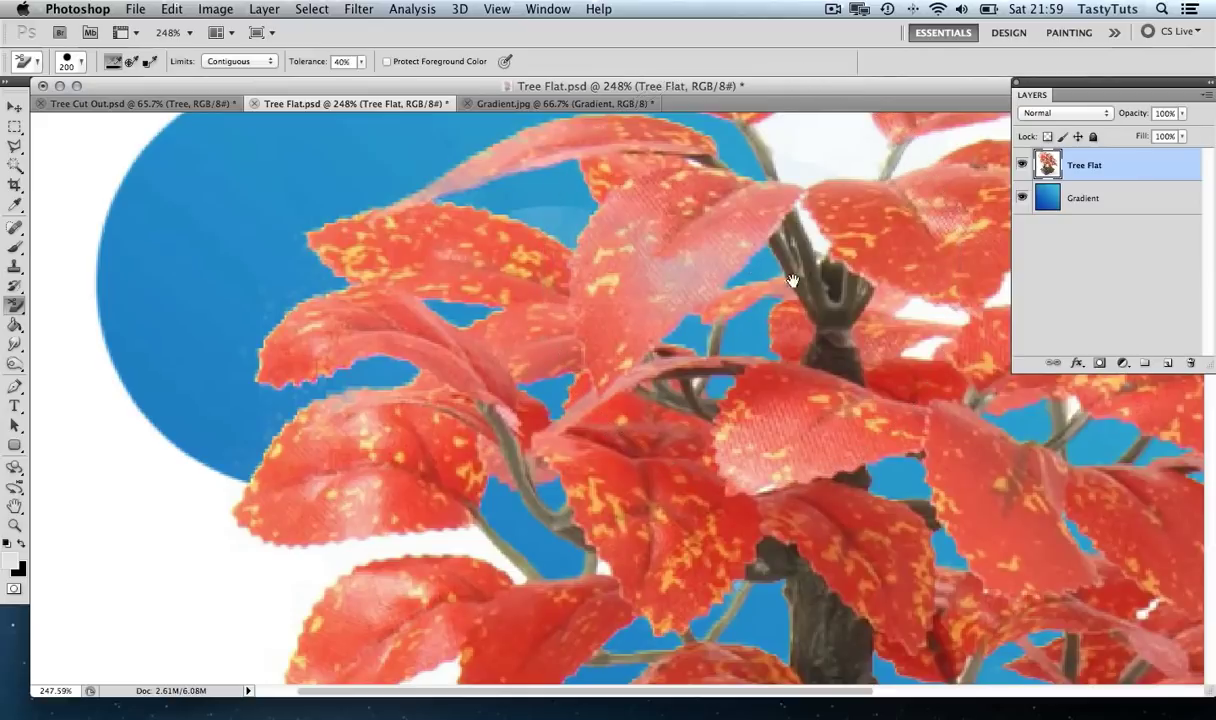
Step: Erase the white around the upper stems and between the upper-right leaves with the 200 brush
left_click_drag(791, 280, 561, 310)
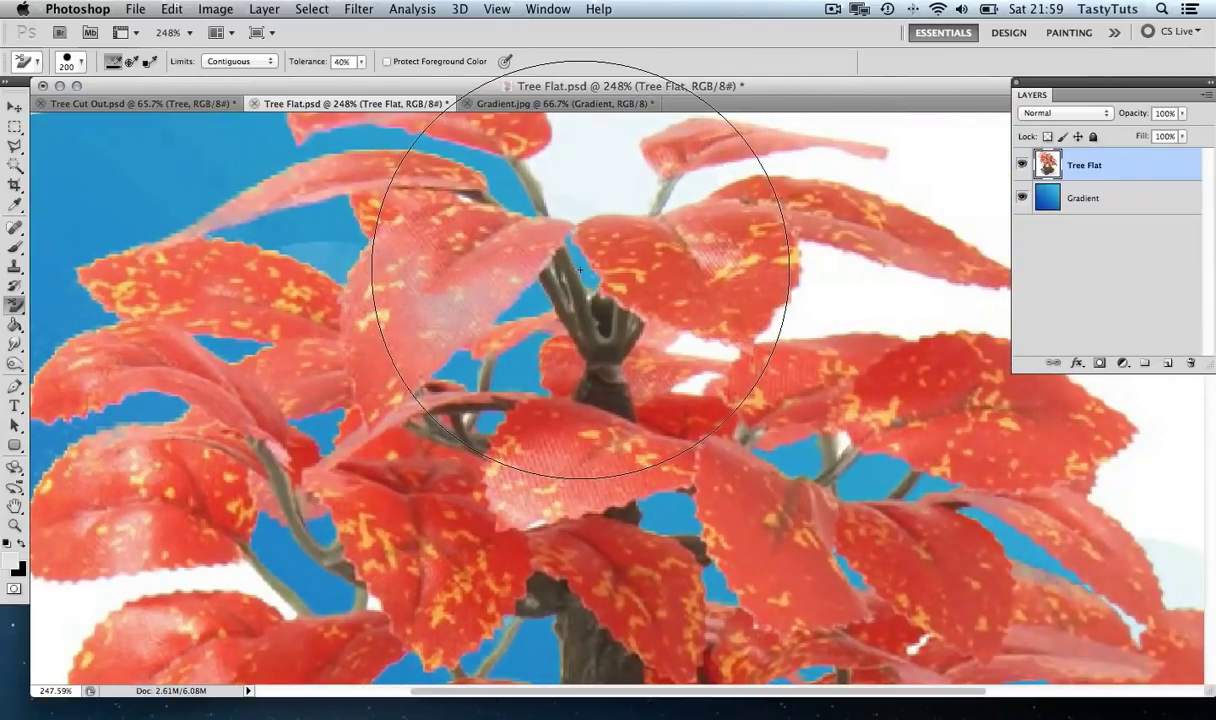
left_click_drag(815, 313, 570, 228)
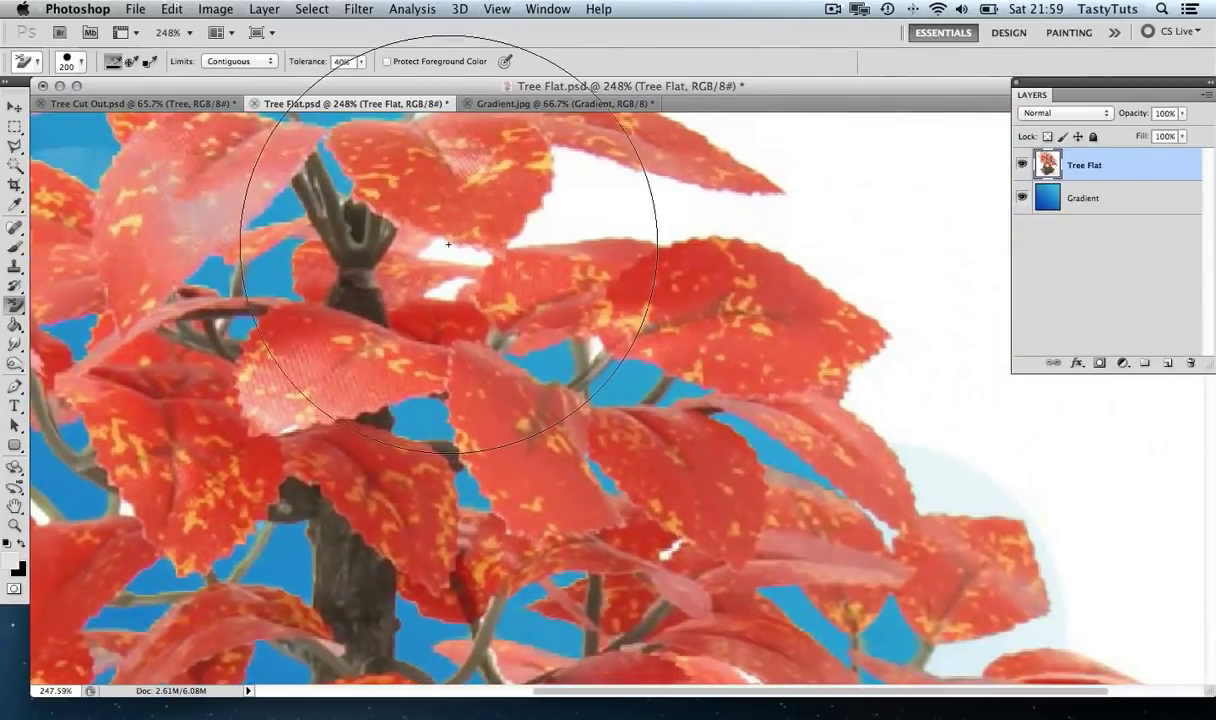
mouse_move(448, 244)
left_mouse_down()
mouse_move(445, 125)
mouse_move(578, 204)
mouse_move(450, 250)
mouse_move(447, 291)
left_mouse_up()
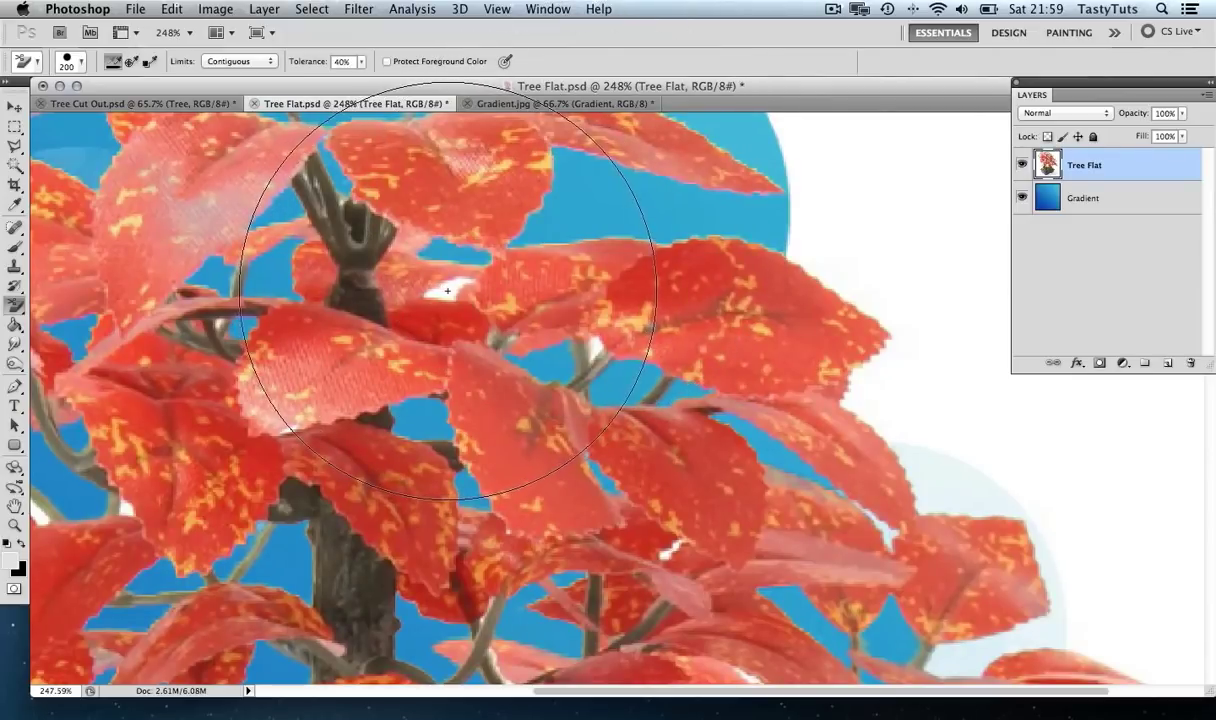
left_click_drag(841, 240, 651, 250)
left_click(651, 250)
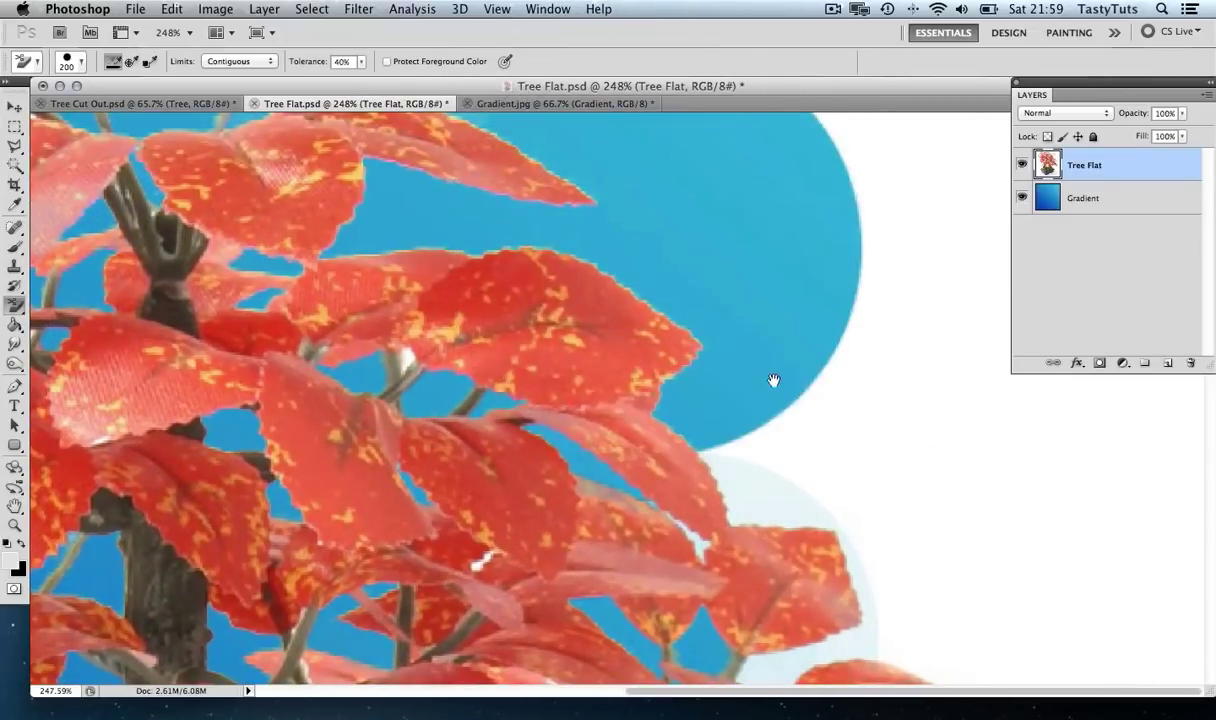
Step: Erase the white outside the leaves down the tree's right side to the lowest right leaf tips
mouse_move(773, 380)
left_mouse_down()
mouse_move(643, 239)
mouse_move(782, 312)
mouse_move(896, 434)
mouse_move(912, 214)
left_mouse_up()
mouse_move(929, 266)
left_mouse_down()
mouse_move(931, 293)
mouse_move(882, 415)
mouse_move(975, 477)
mouse_move(982, 287)
left_mouse_up()
left_click_drag(1031, 434, 1023, 441)
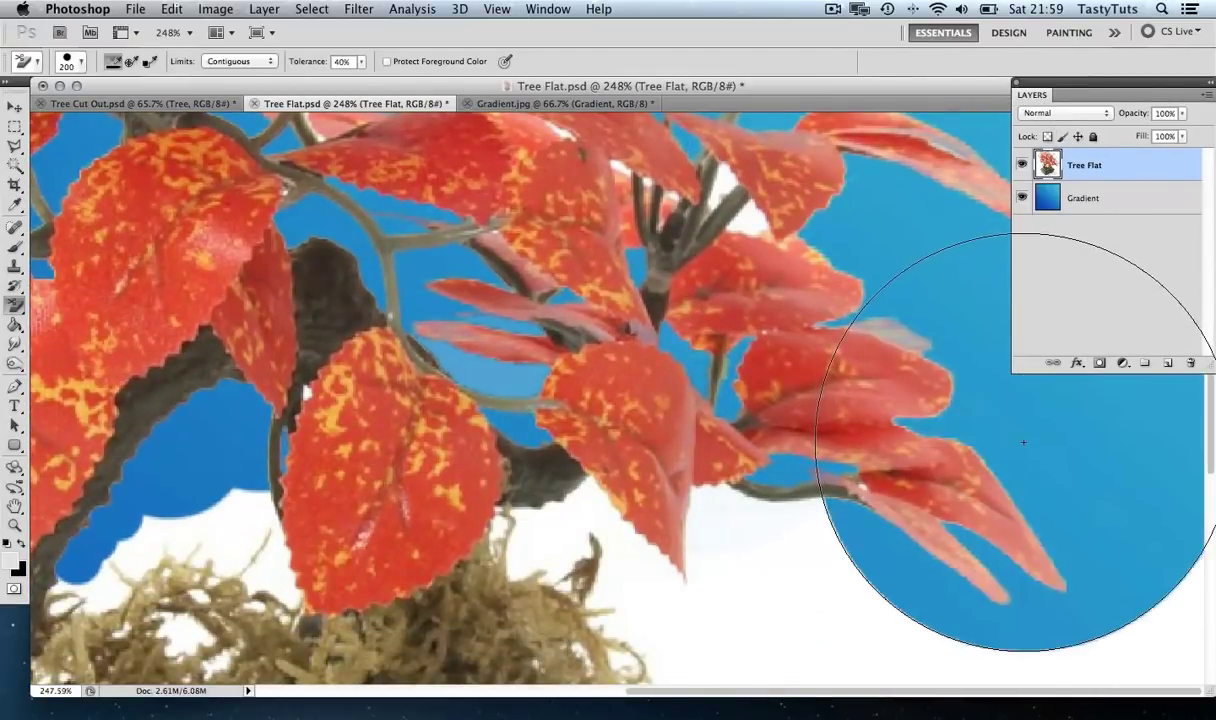
Step: Reduce the Background Eraser brush to 70 while erasing the white beneath the lower-right branch and leaves
key("bracketleft")
key("bracketleft")
key("bracketleft")
key("bracketleft")
key("bracketleft")
key("bracketleft")
key("bracketleft")
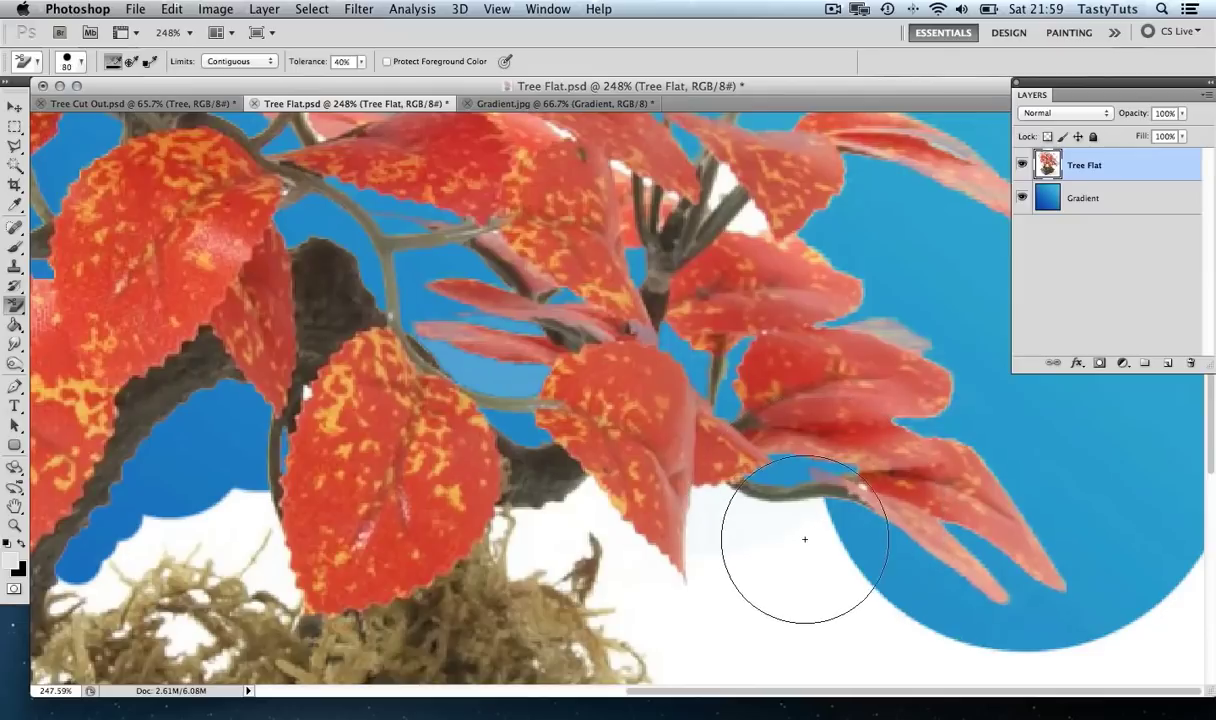
mouse_move(803, 537)
left_mouse_down()
mouse_move(800, 548)
mouse_move(728, 515)
mouse_move(698, 586)
mouse_move(665, 585)
mouse_move(673, 578)
left_mouse_up()
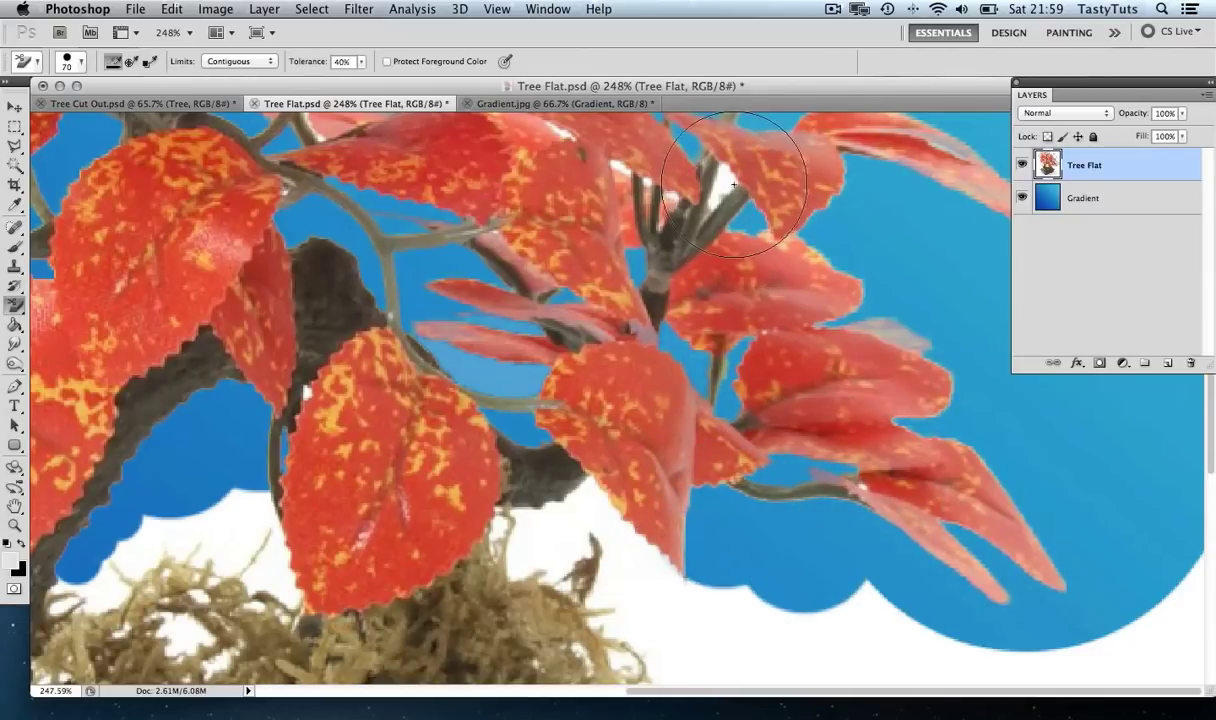
Step: Erase the remaining white between and around the leaves on the tree's left side with the 70 brush
left_click_drag(453, 320, 785, 355)
mouse_move(326, 195)
left_mouse_down()
mouse_move(352, 223)
mouse_move(274, 216)
mouse_move(247, 187)
left_mouse_up()
mouse_move(333, 198)
left_mouse_down()
mouse_move(329, 342)
mouse_move(347, 280)
mouse_move(330, 240)
mouse_move(420, 242)
mouse_move(470, 215)
mouse_move(543, 212)
left_mouse_up()
key("z")
key("e")
scroll(543, 212, "up", 5)
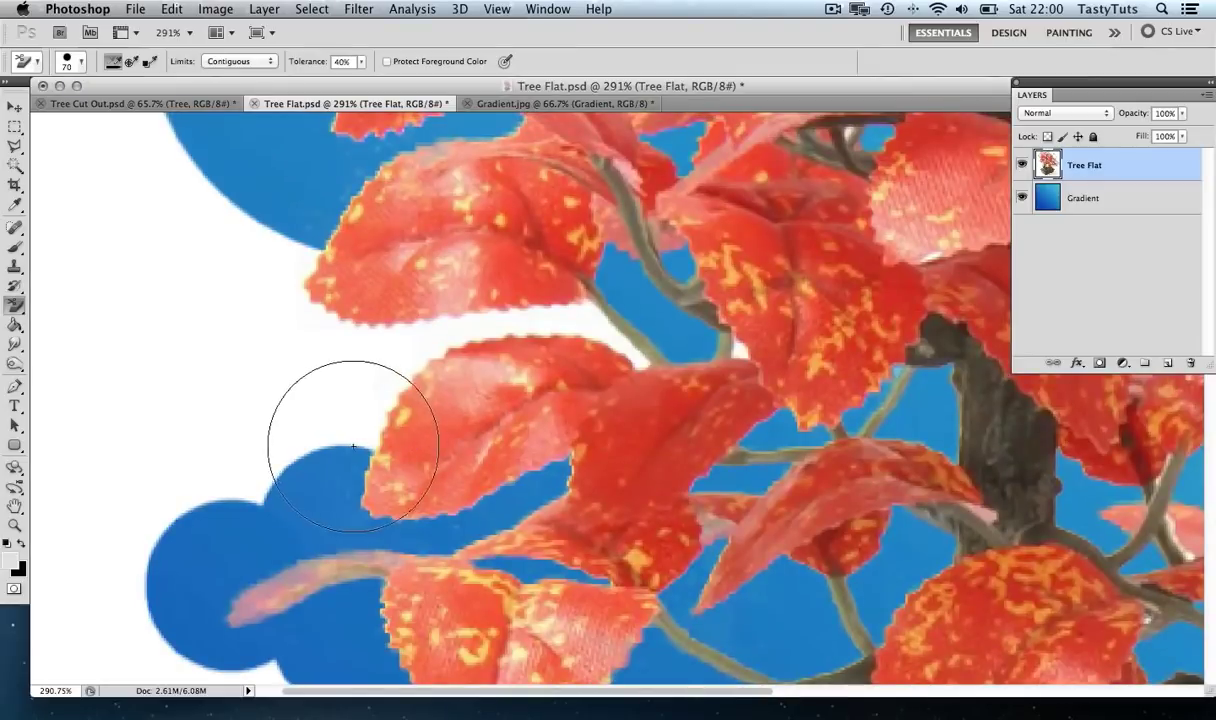
mouse_move(412, 345)
left_mouse_down()
mouse_move(568, 325)
mouse_move(557, 325)
mouse_move(631, 345)
mouse_move(642, 362)
mouse_move(722, 357)
left_mouse_up()
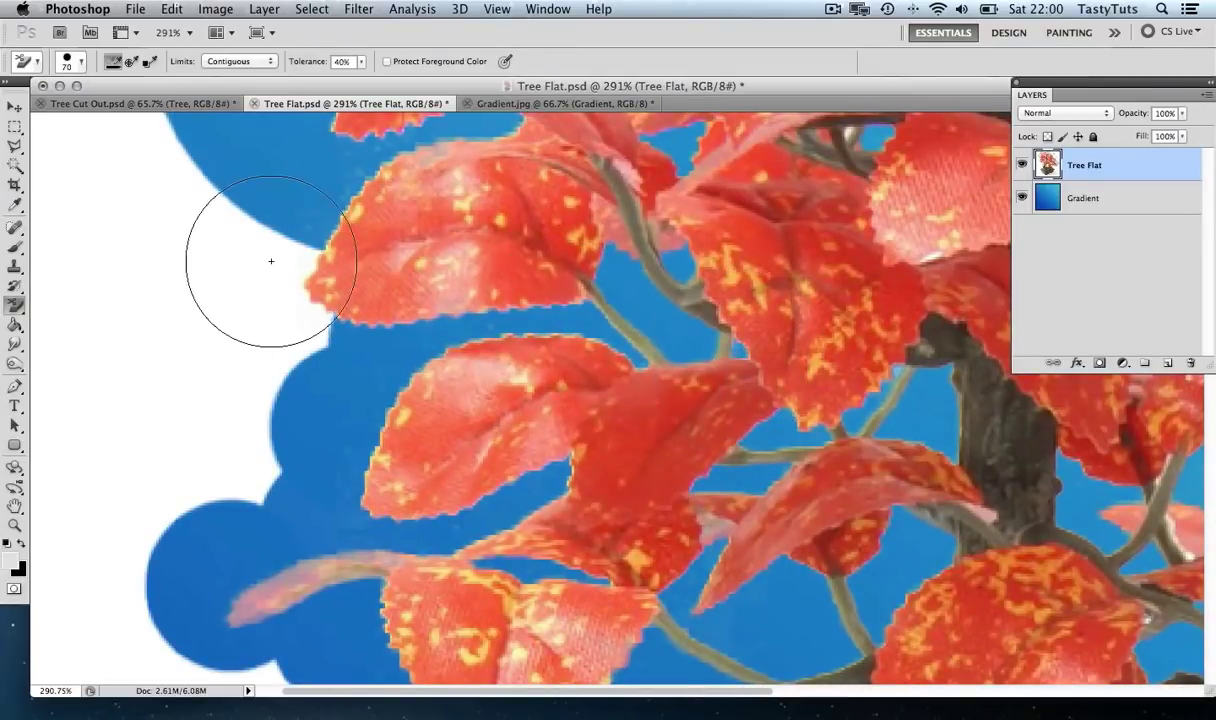
mouse_move(271, 258)
left_mouse_down()
mouse_move(285, 355)
mouse_move(265, 370)
left_mouse_up()
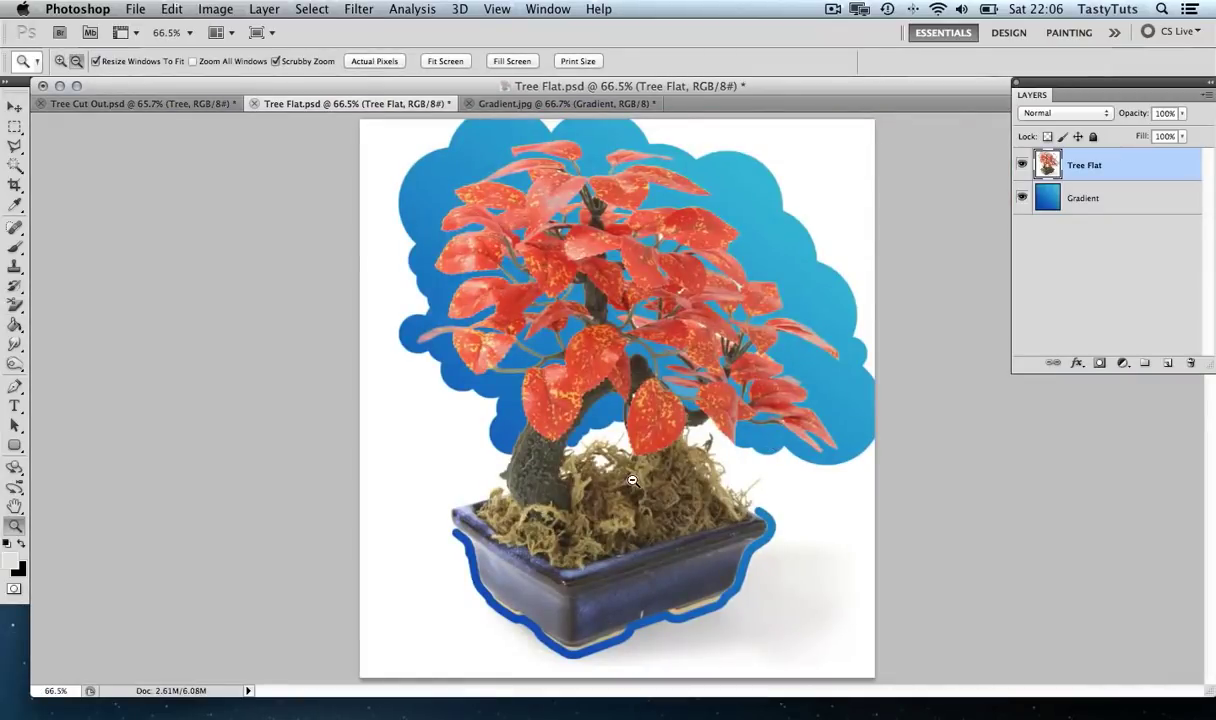
Step: Reduce the Background Eraser brush to 40 and erase the white above the moss between the trunk and the low central leaf
left_click_drag(632, 480, 746, 388)
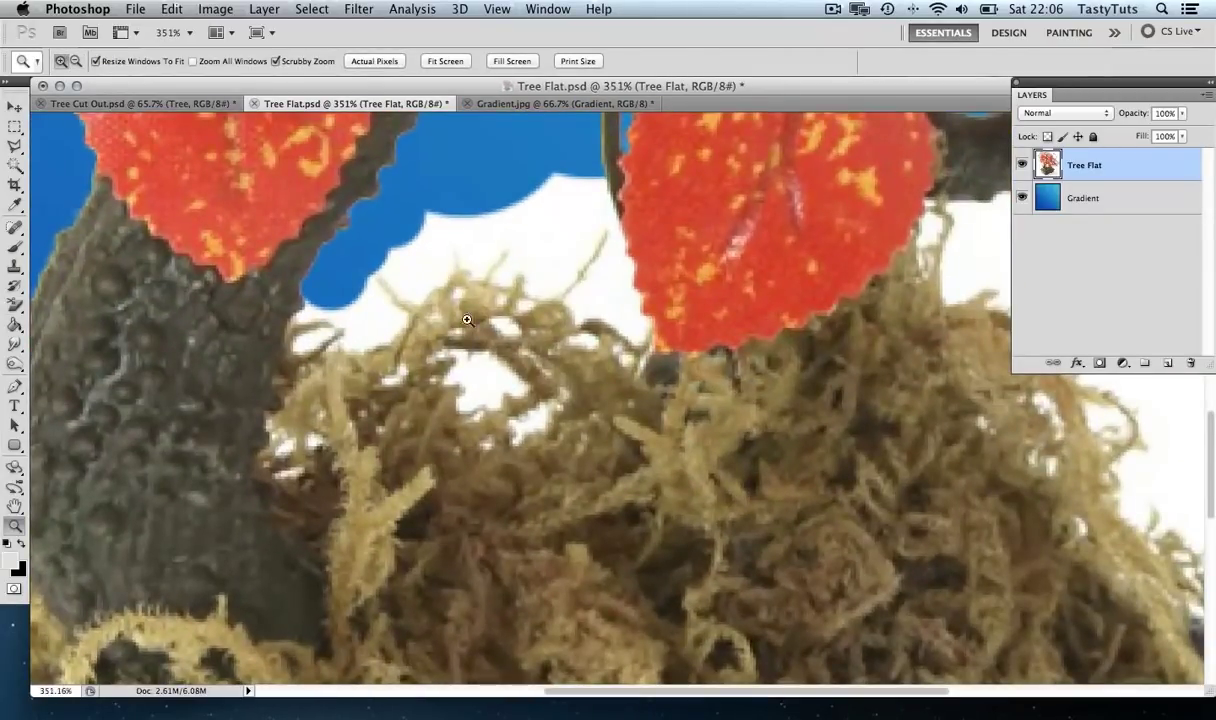
left_click_drag(467, 320, 532, 331)
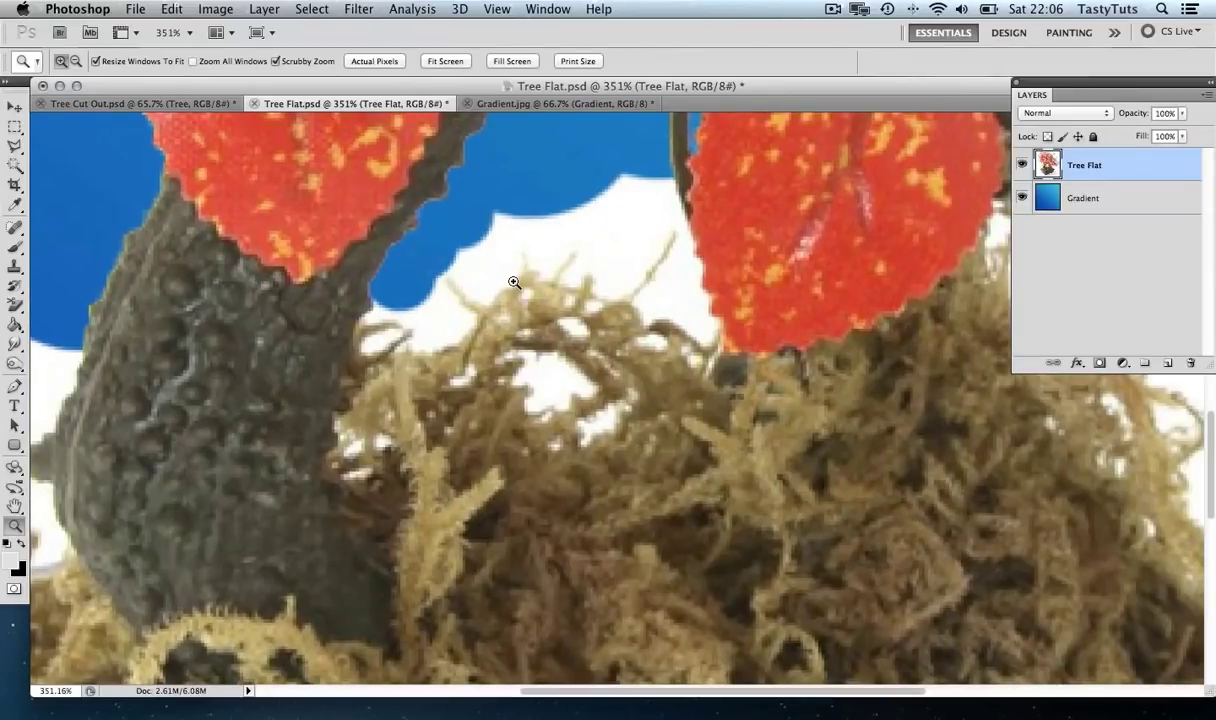
key("e")
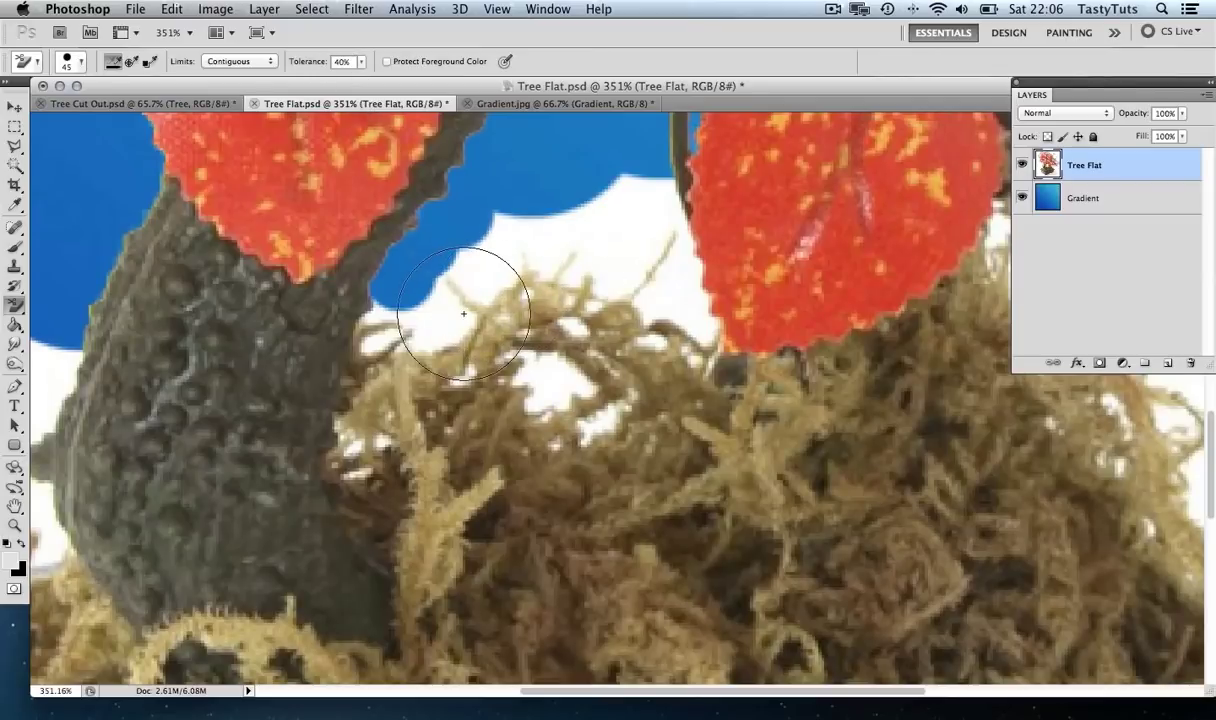
key("bracketleft")
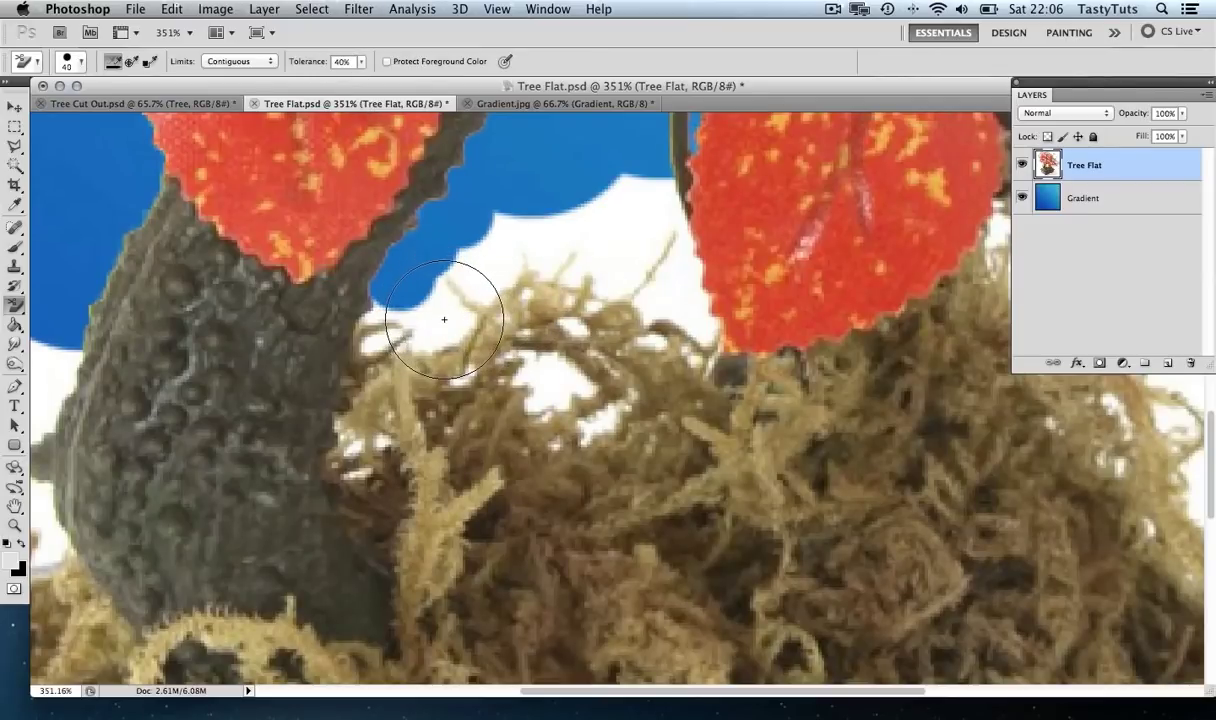
left_click(444, 319)
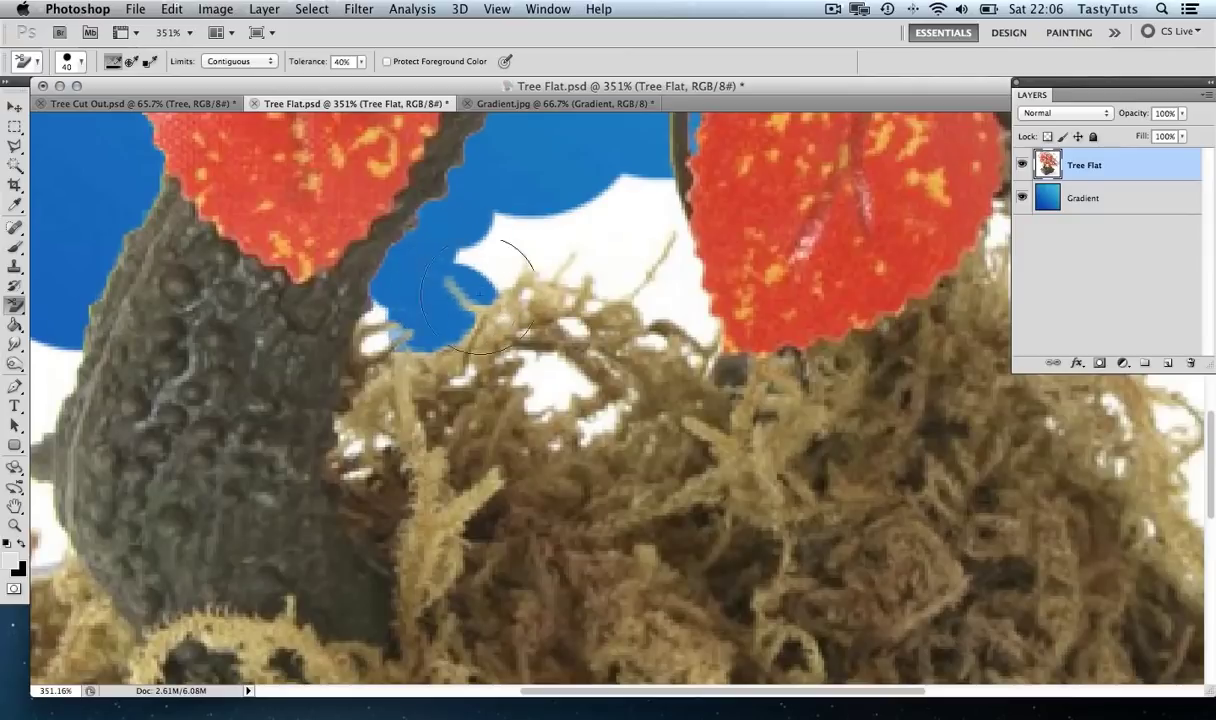
left_click_drag(478, 295, 492, 249)
mouse_move(569, 244)
left_mouse_down()
mouse_move(558, 255)
mouse_move(636, 268)
mouse_move(633, 254)
left_mouse_up()
Step: Try erasing the large white hole inside the moss at 40% tolerance, and undo it
mouse_move(635, 198)
left_mouse_down()
mouse_move(640, 285)
mouse_move(551, 380)
mouse_move(525, 345)
mouse_move(549, 382)
mouse_move(532, 364)
mouse_move(584, 377)
mouse_move(590, 408)
left_mouse_up()
key("z")
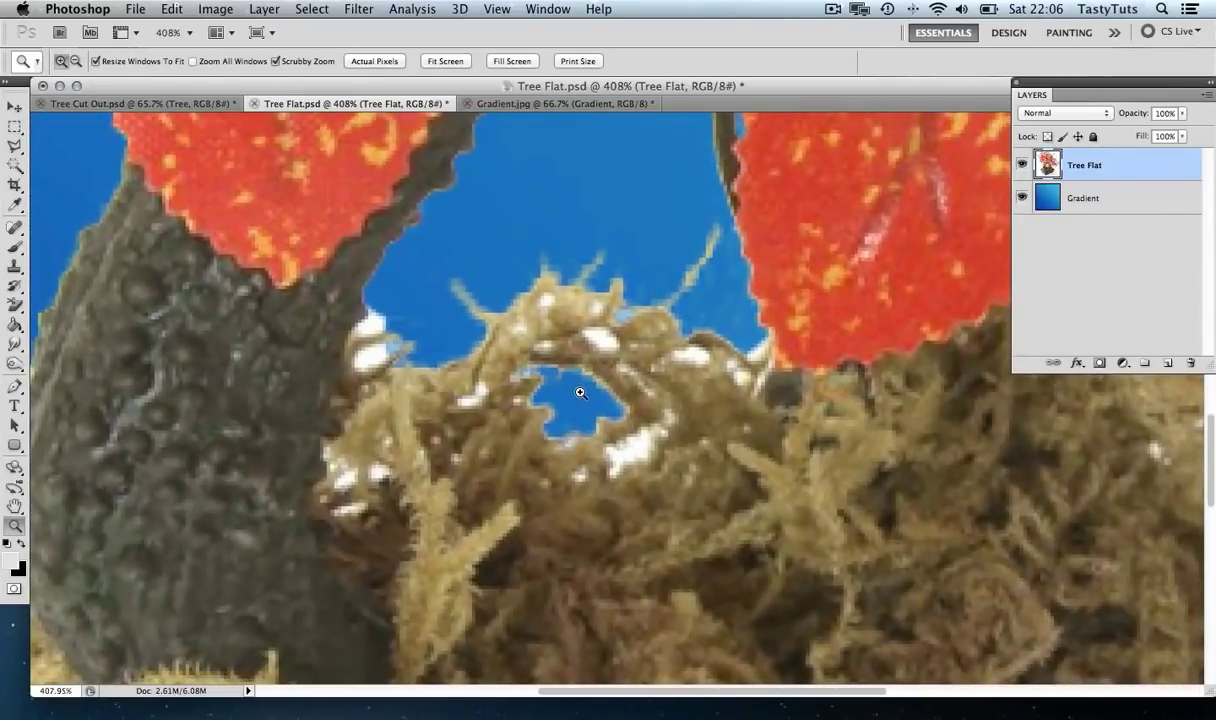
key("super+z")
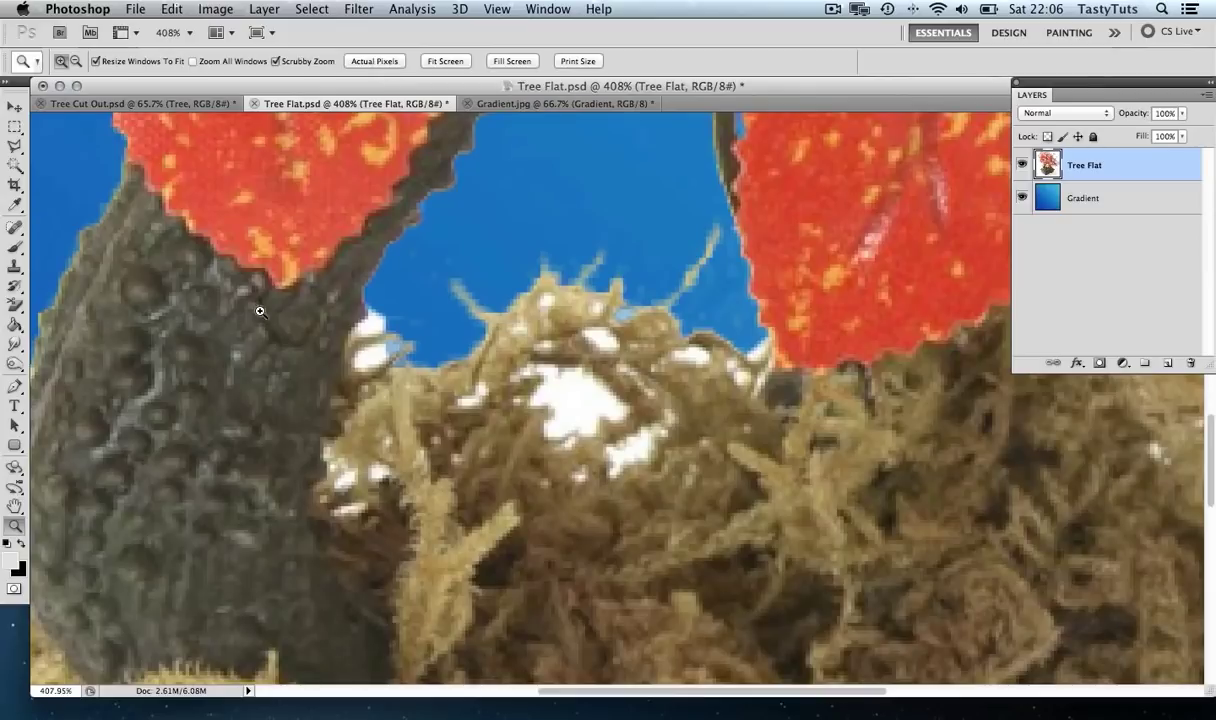
Step: Lower the Background Eraser tolerance to 24%, try it on the large white hole in the moss, and undo the erase
key("e")
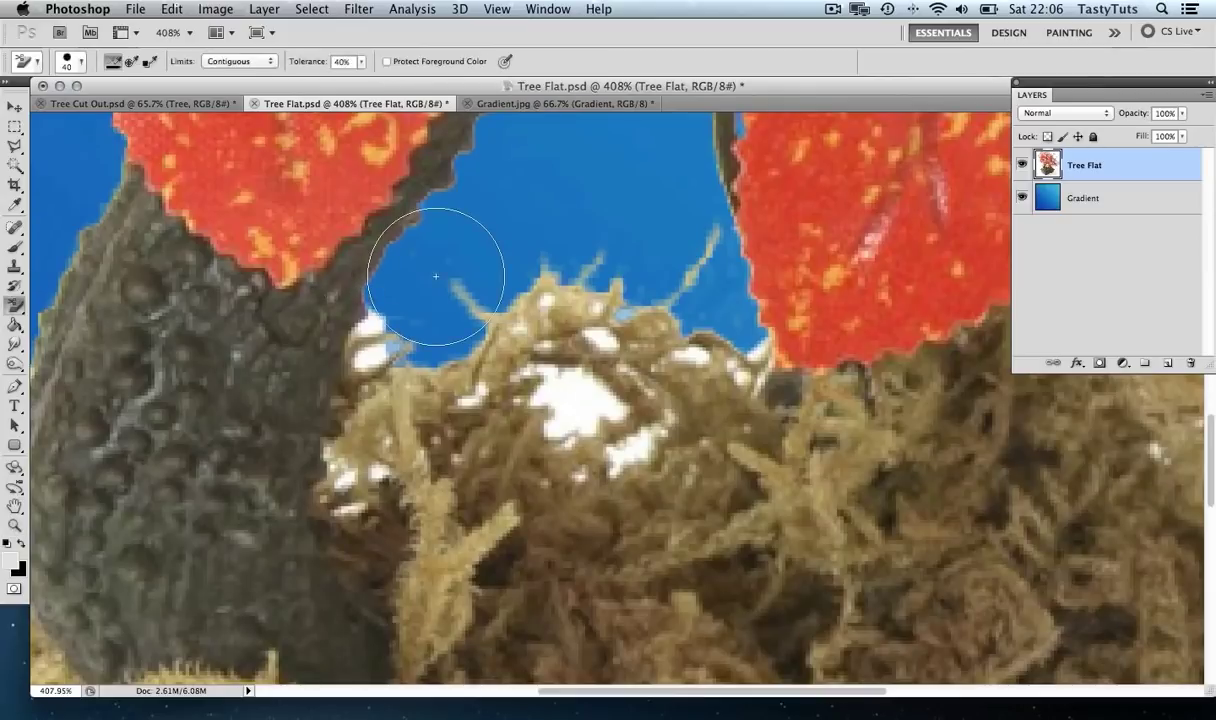
left_click(360, 63)
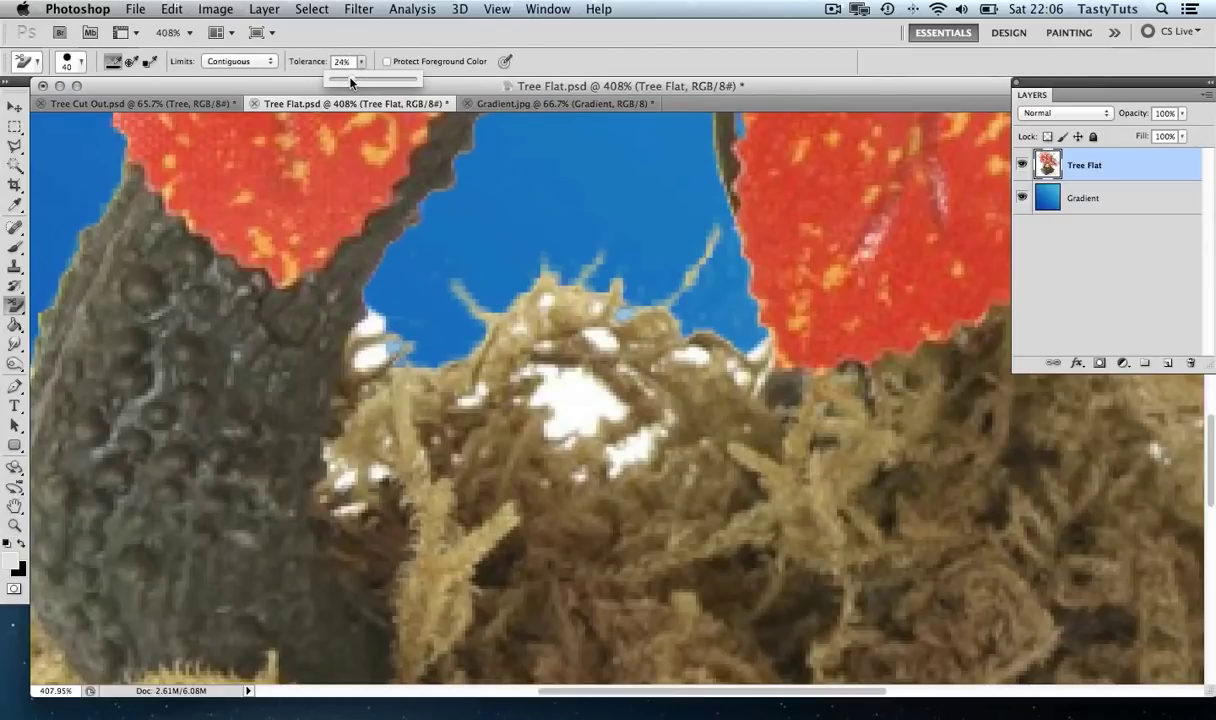
left_click(569, 405)
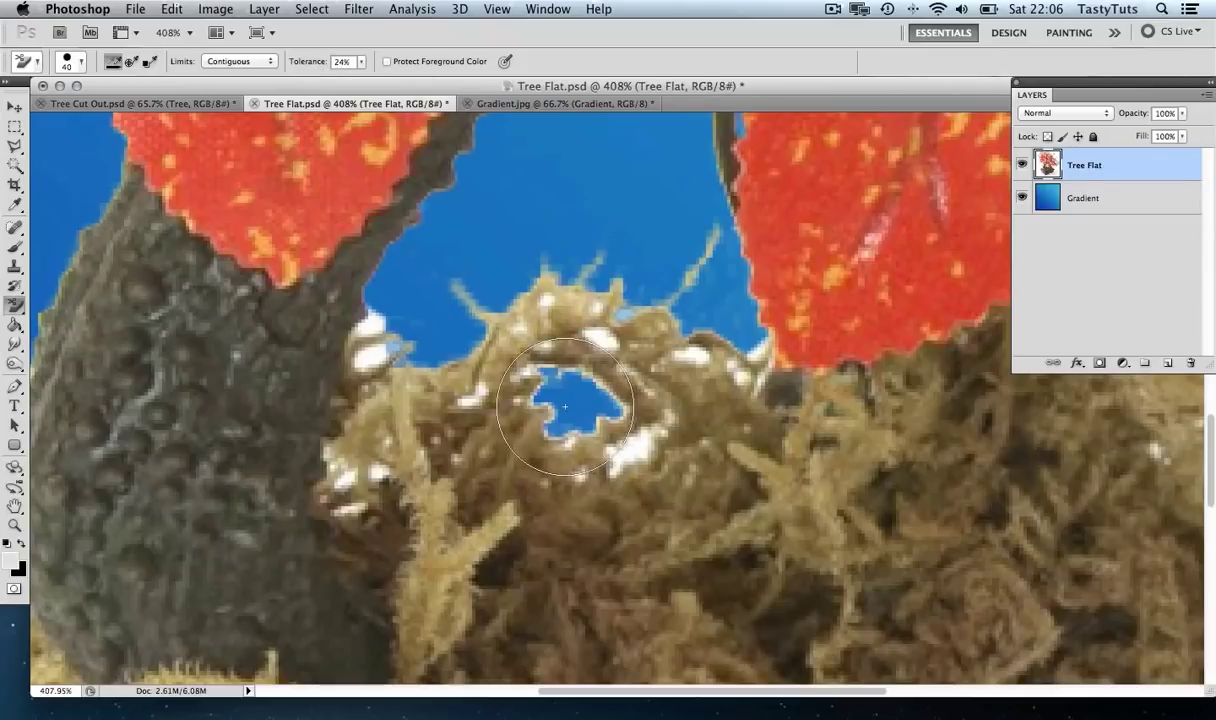
key("ctrl+z")
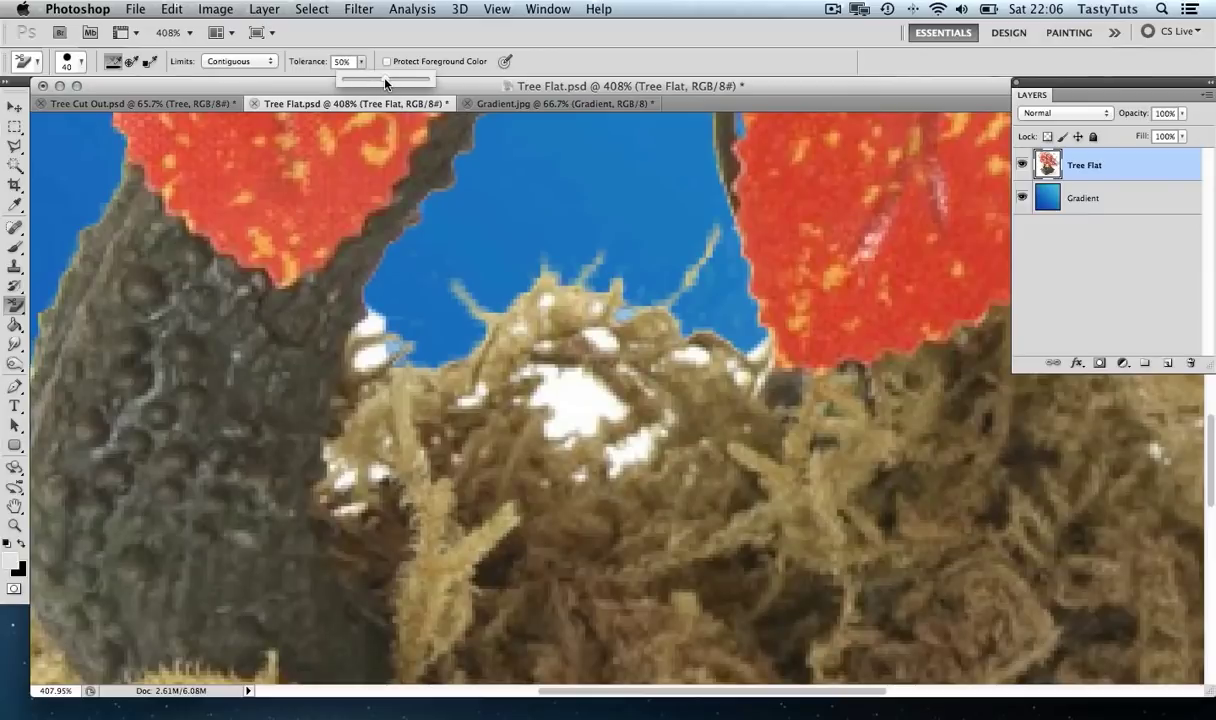
Step: Raise the tolerance to 52% and erase the white holes in the middle of the moss, undoing the erase that eats into the moss
left_click_drag(385, 83, 382, 85)
left_click(582, 405)
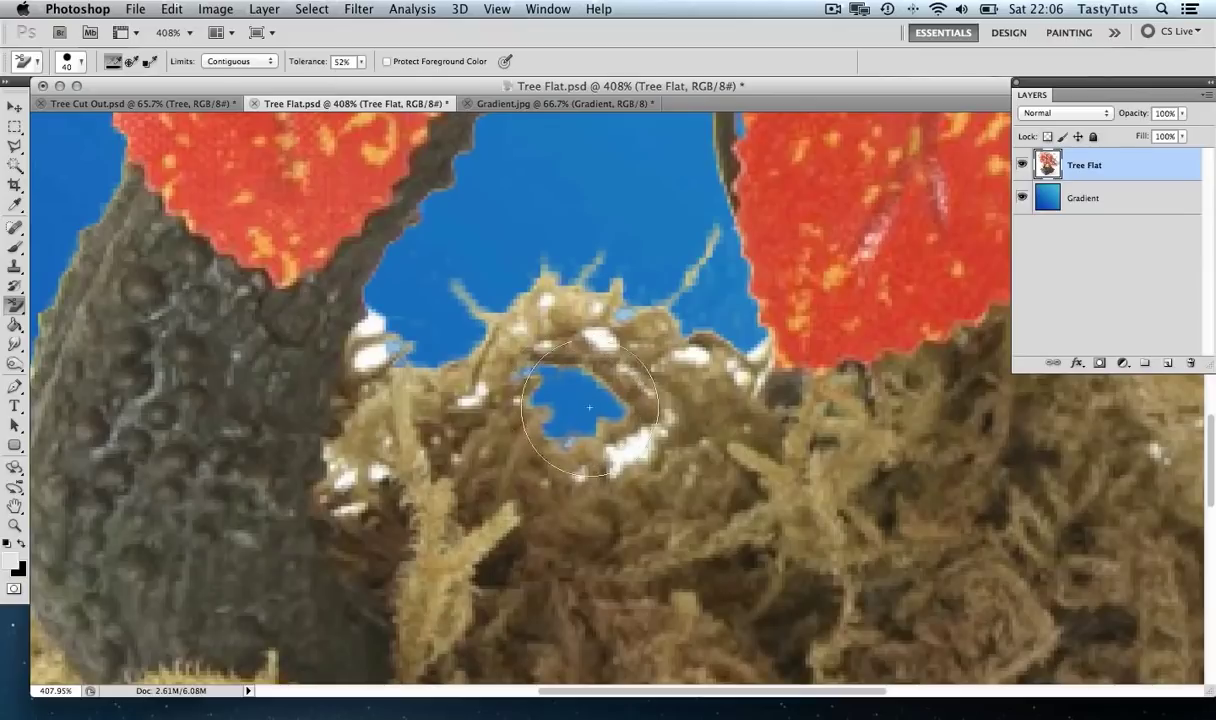
left_click(601, 340)
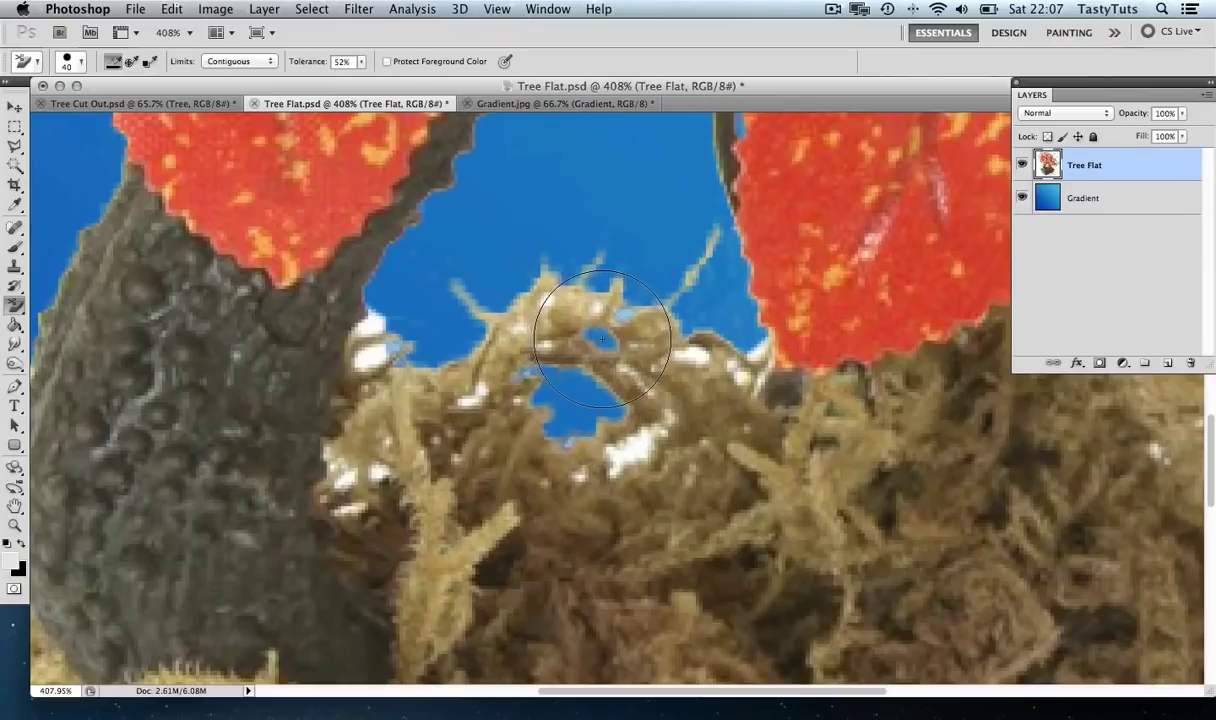
left_click(634, 451)
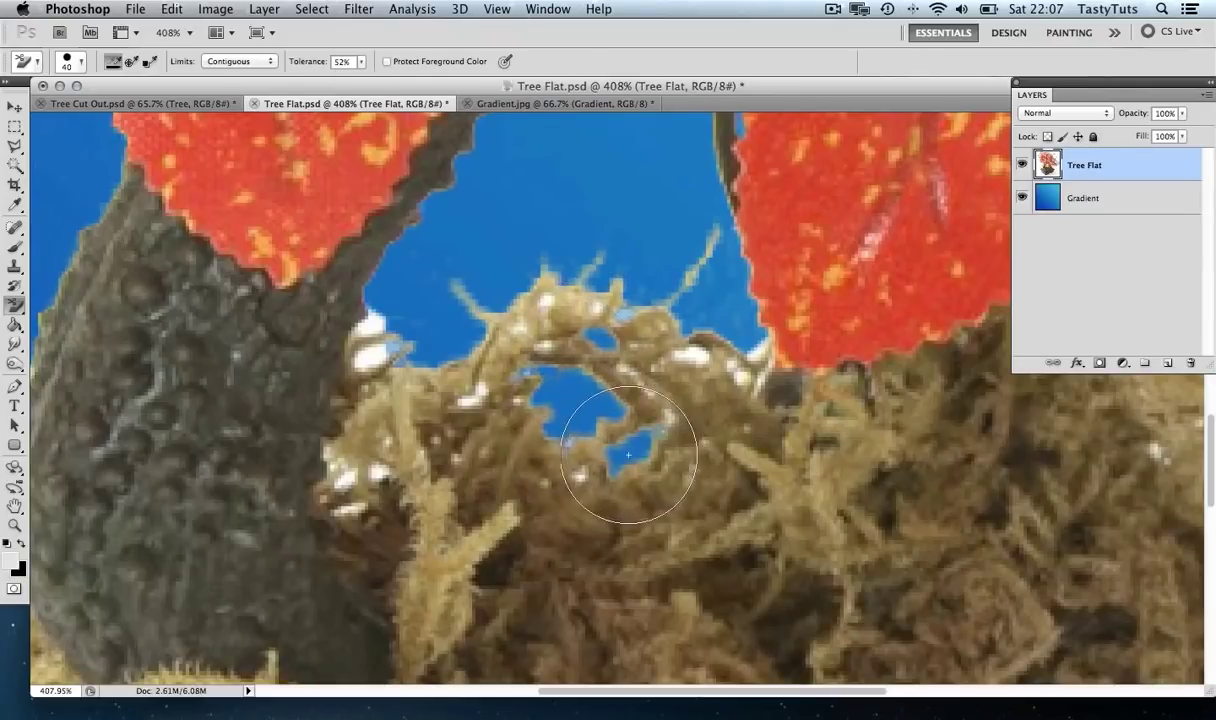
left_click(673, 416)
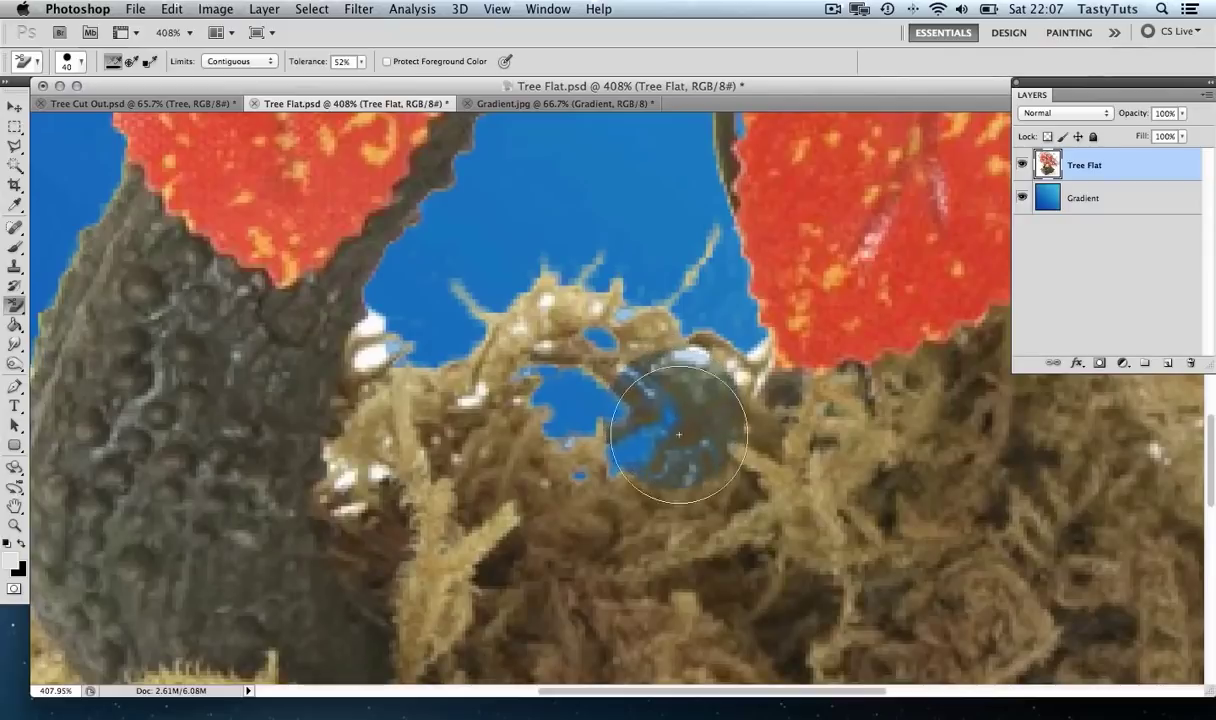
key("ctrl+z")
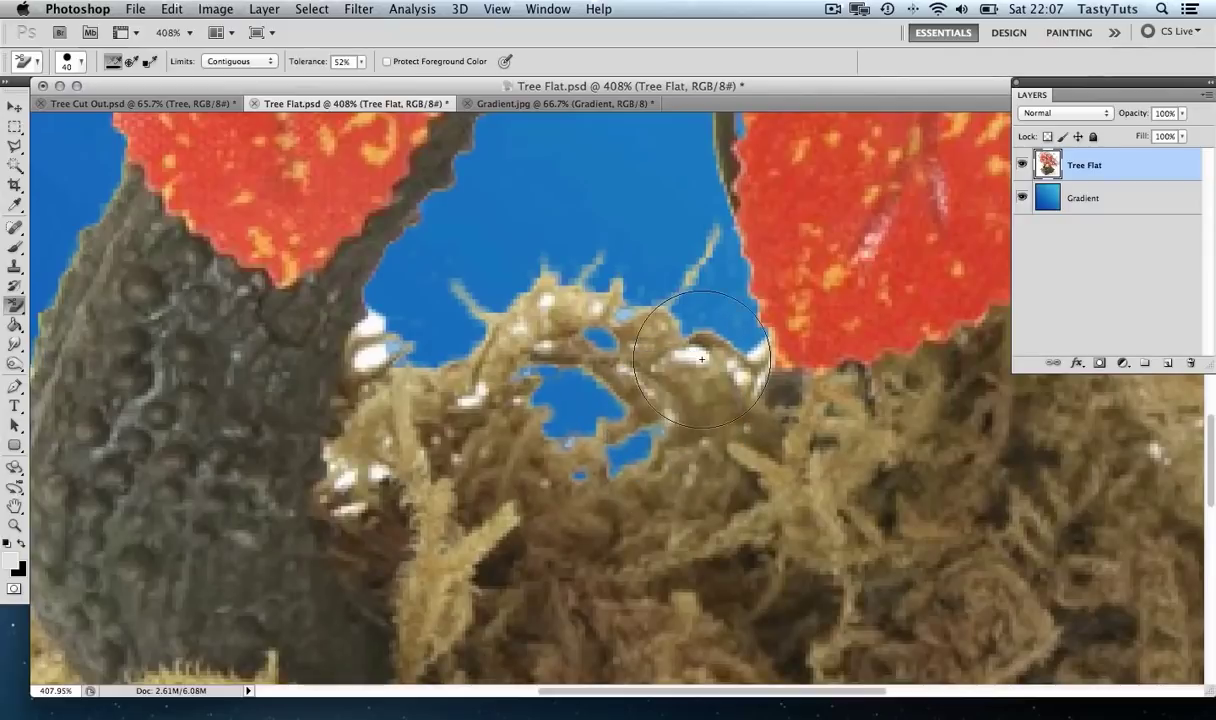
Step: Erase the small white gaps in the moss beside the trunk and at the tip of the low central leaf
left_click_drag(366, 353, 372, 339)
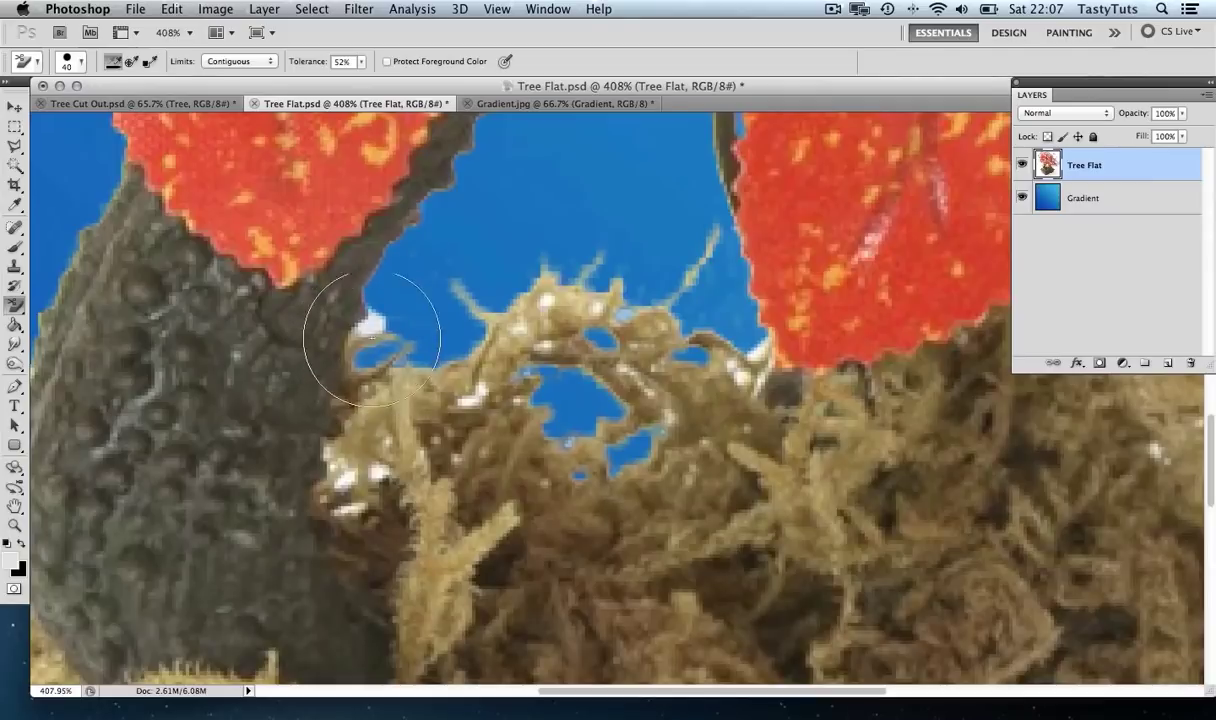
scroll(570, 378, "right", 5)
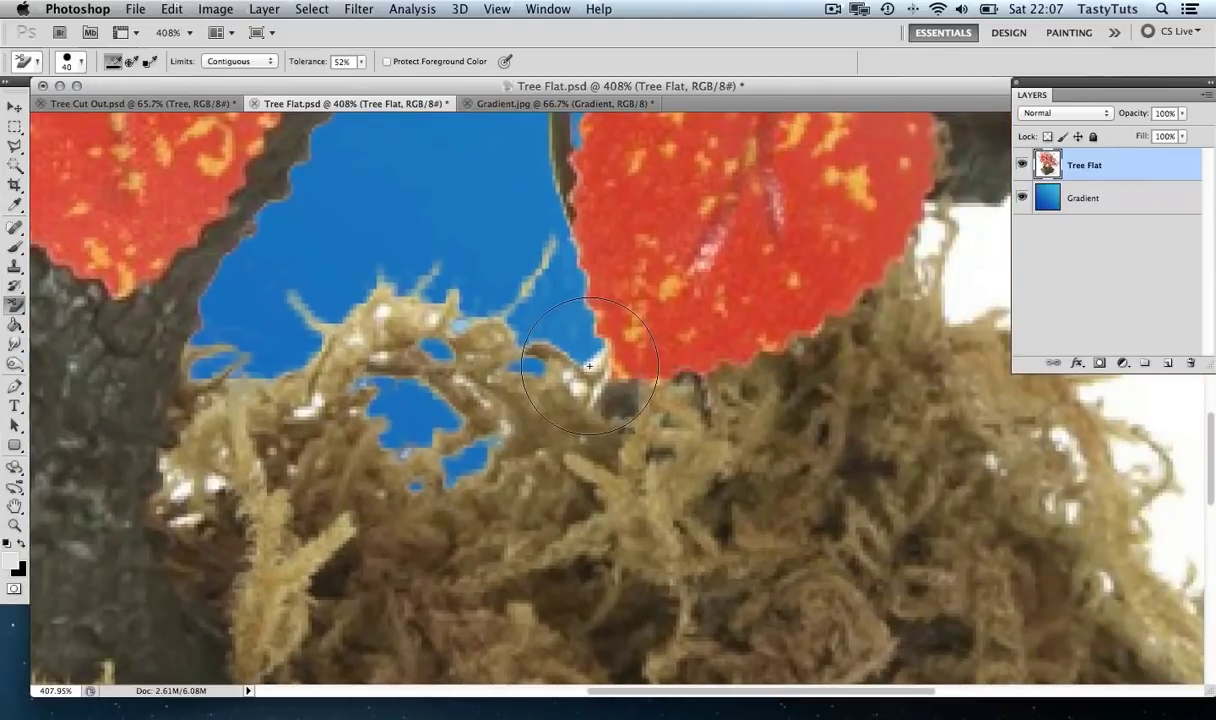
left_click_drag(589, 366, 589, 371)
left_click(577, 384)
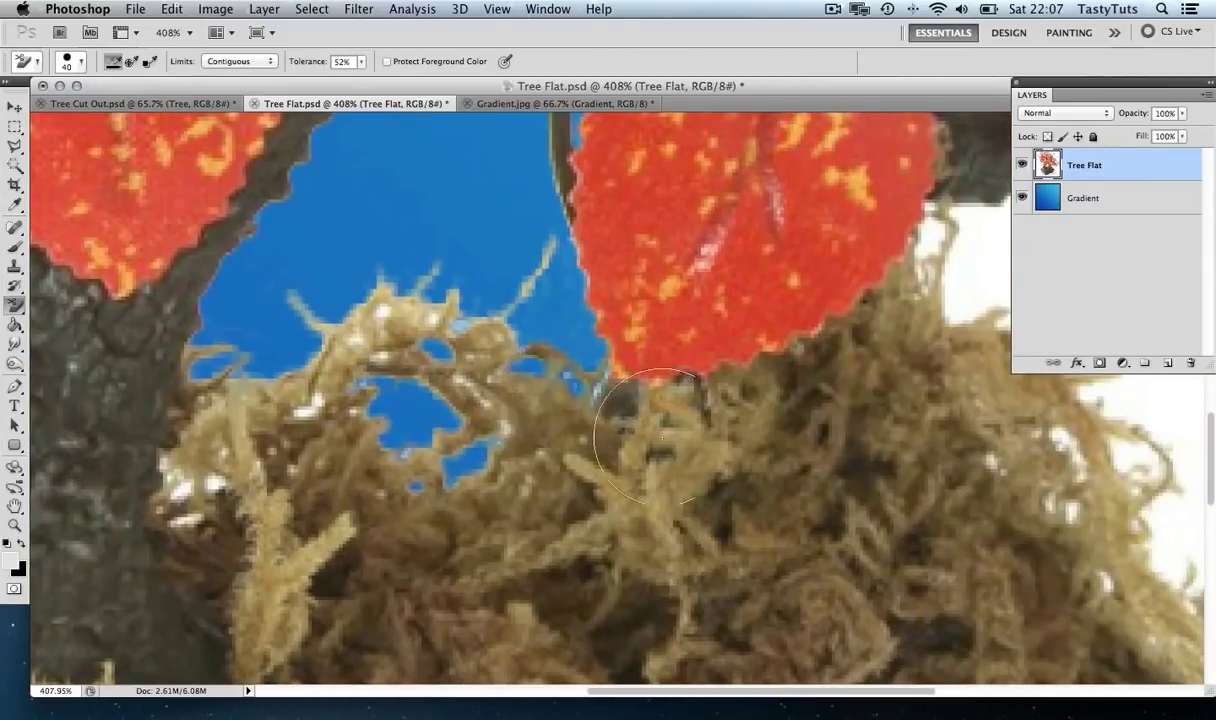
Step: Erase the white background along the sloping outer edge of the moss, from beside the leaf down to the pot's rim
scroll(650, 437, "right", 5)
mouse_move(711, 266)
left_mouse_down()
mouse_move(760, 252)
mouse_move(724, 244)
mouse_move(772, 245)
mouse_move(828, 271)
mouse_move(840, 331)
mouse_move(880, 265)
mouse_move(836, 190)
left_mouse_up()
mouse_move(899, 352)
left_mouse_down()
mouse_move(654, 252)
mouse_move(606, 203)
left_mouse_up()
mouse_move(603, 288)
left_mouse_down()
mouse_move(637, 247)
mouse_move(692, 256)
mouse_move(691, 388)
mouse_move(667, 402)
mouse_move(813, 401)
mouse_move(832, 373)
mouse_move(862, 406)
mouse_move(878, 439)
mouse_move(787, 504)
left_mouse_up()
mouse_move(836, 530)
left_mouse_down()
mouse_move(790, 505)
mouse_move(727, 502)
mouse_move(746, 510)
mouse_move(763, 482)
left_mouse_up()
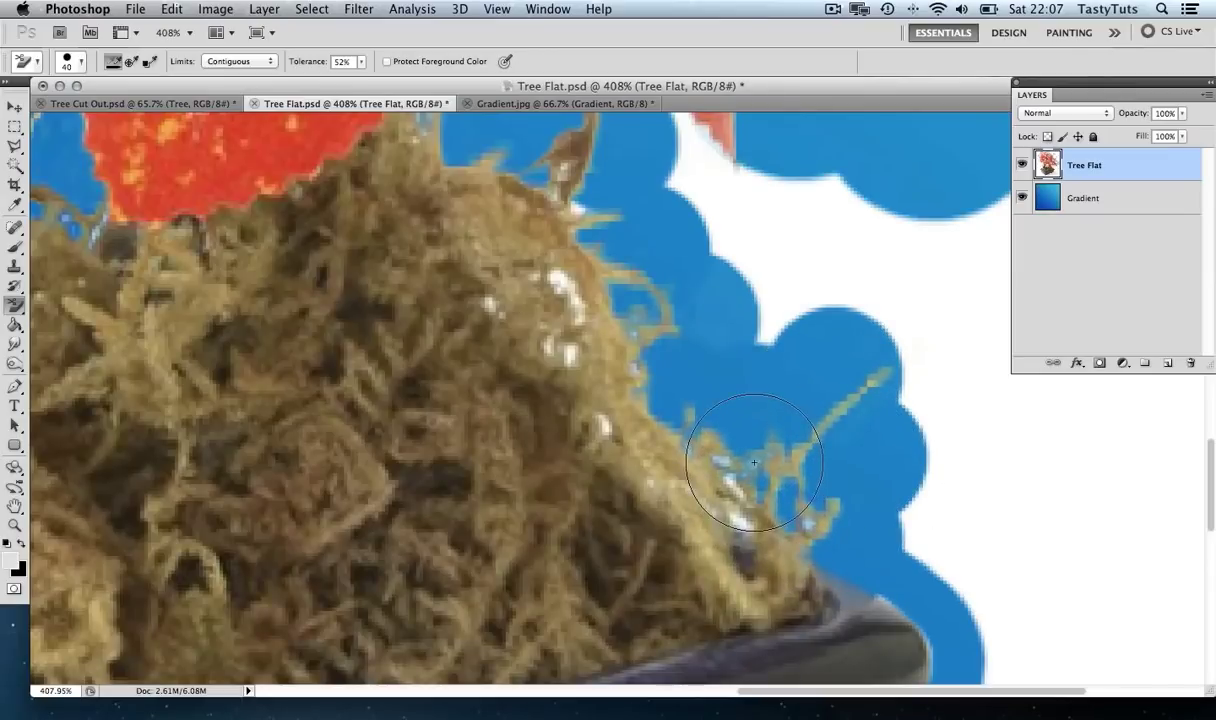
Step: Undo the trial erase at the moss edge, and erase the small white holes in the moss slope and beside the trunk
left_click(715, 442)
key("super+z")
mouse_move(608, 427)
left_mouse_down()
mouse_move(574, 335)
mouse_move(570, 354)
mouse_move(562, 283)
mouse_move(690, 503)
mouse_move(725, 516)
mouse_move(612, 289)
mouse_move(579, 268)
mouse_move(564, 286)
mouse_move(761, 516)
mouse_move(742, 524)
mouse_move(731, 480)
mouse_move(809, 548)
left_mouse_up()
scroll(415, 435, "left", 10)
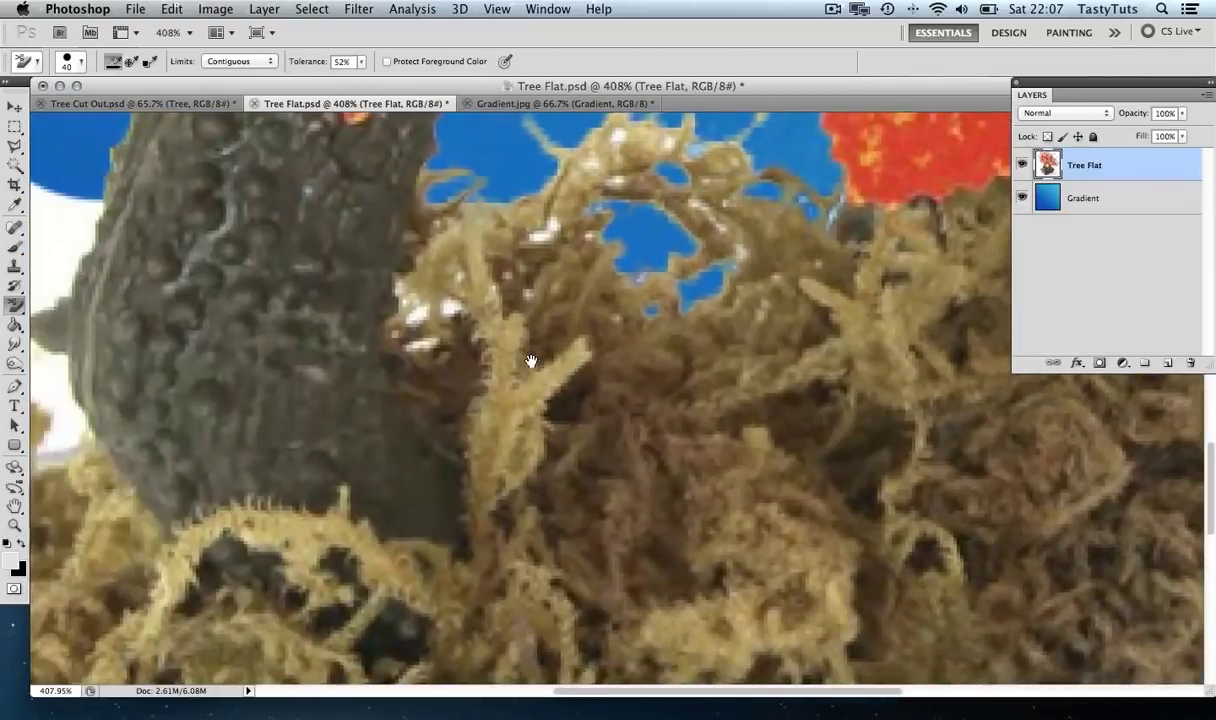
mouse_move(421, 313)
left_mouse_down()
mouse_move(428, 292)
mouse_move(425, 343)
left_mouse_up()
Step: Try erasing the white around the pot's left corner at 52% tolerance, and undo it
scroll(425, 343, "down", 10)
scroll(425, 343, "left", 5)
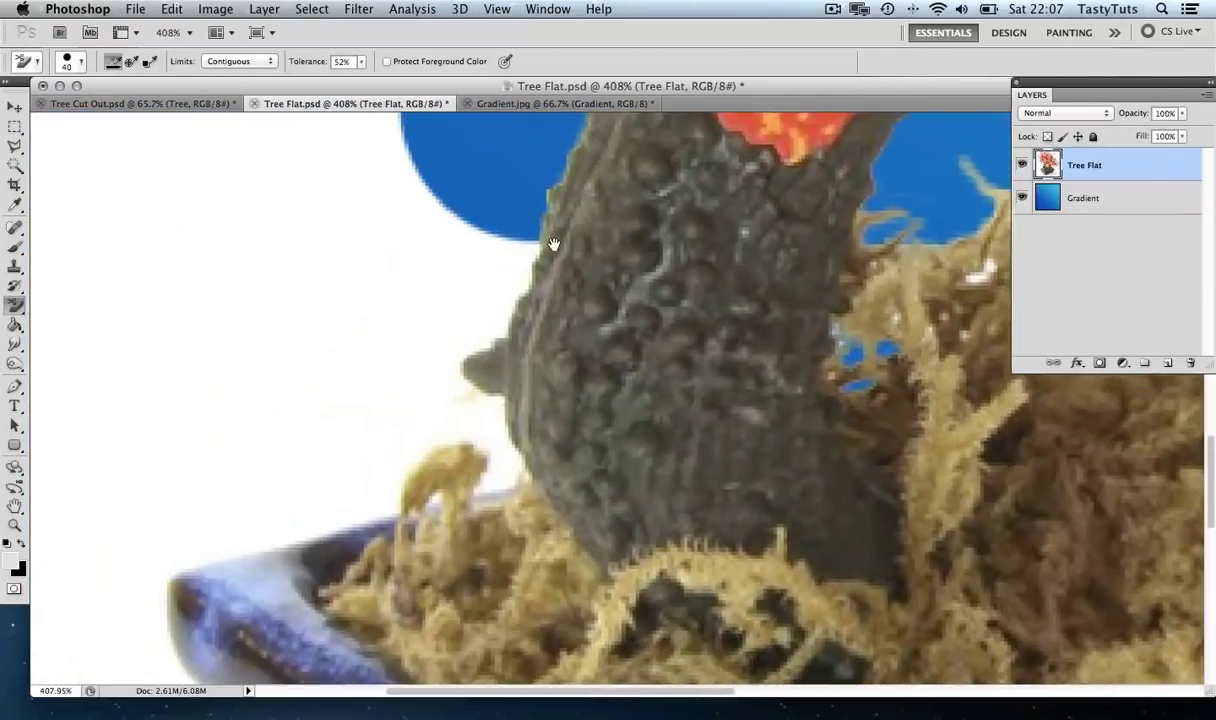
mouse_move(341, 435)
left_mouse_down()
mouse_move(308, 432)
mouse_move(293, 407)
left_mouse_up()
key("ctrl+z")
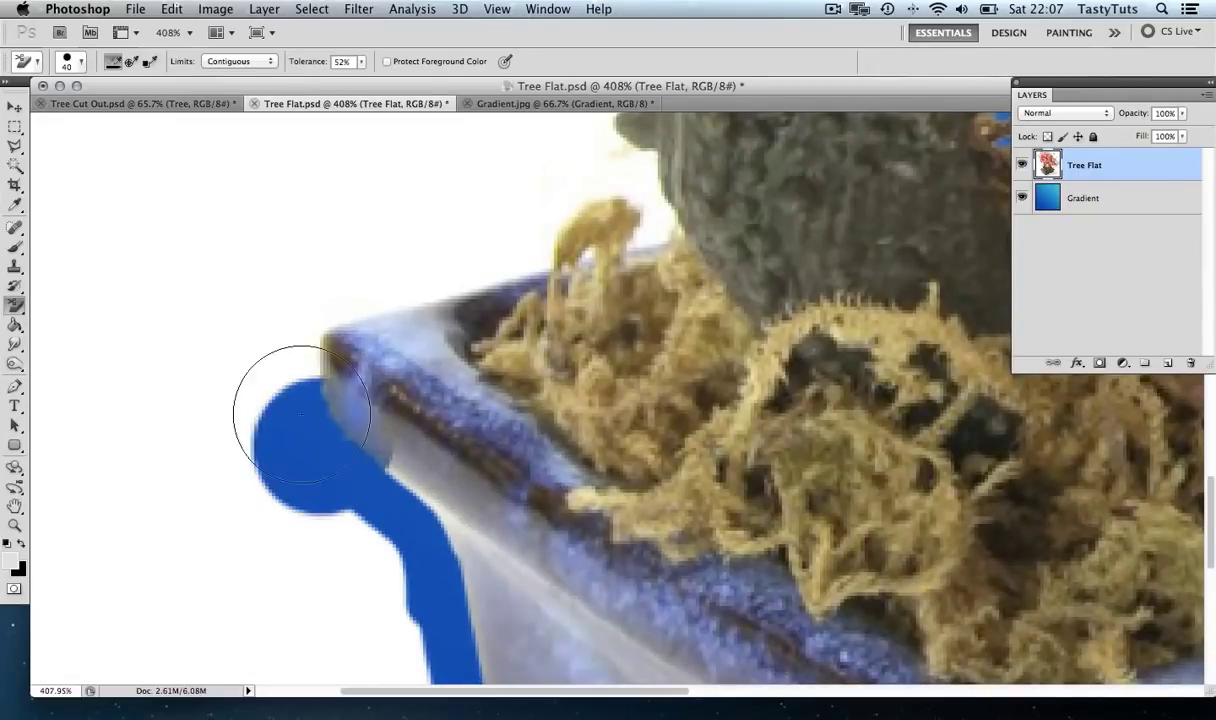
key("ctrl+z")
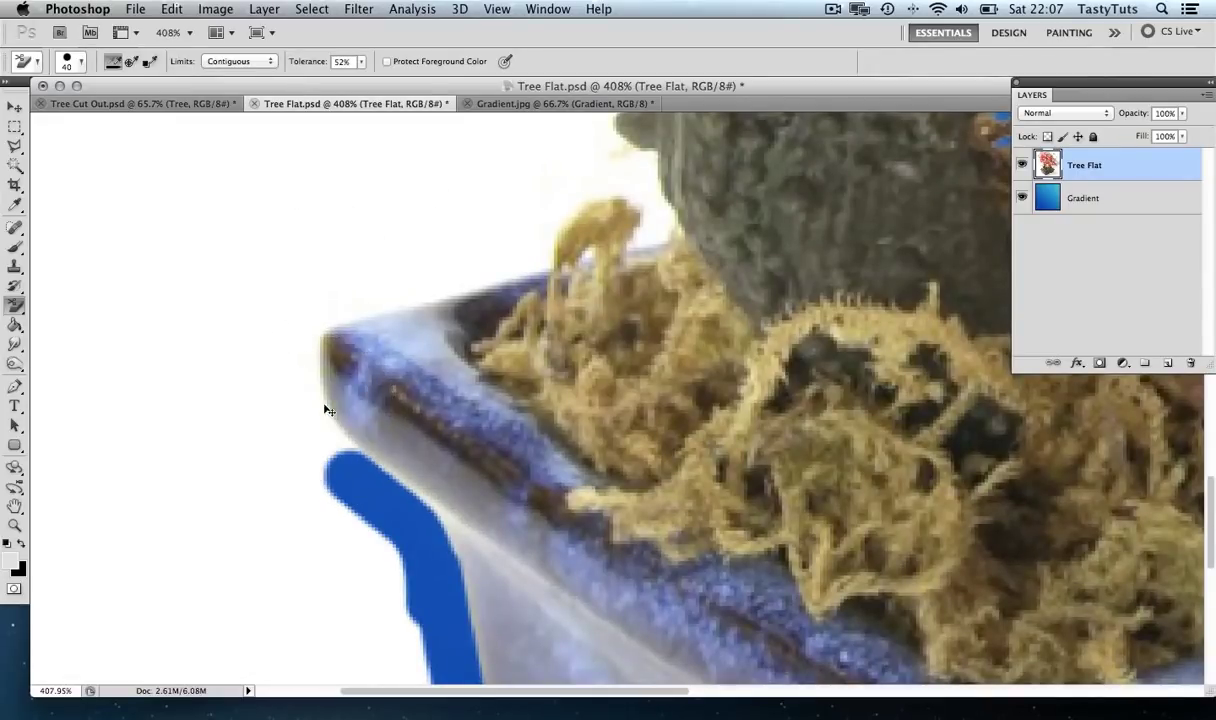
Step: Lower the Background Eraser tolerance to 24%, try it beside the pot's left corner, and undo the erase
left_click(361, 61)
left_click_drag(362, 78, 337, 78)
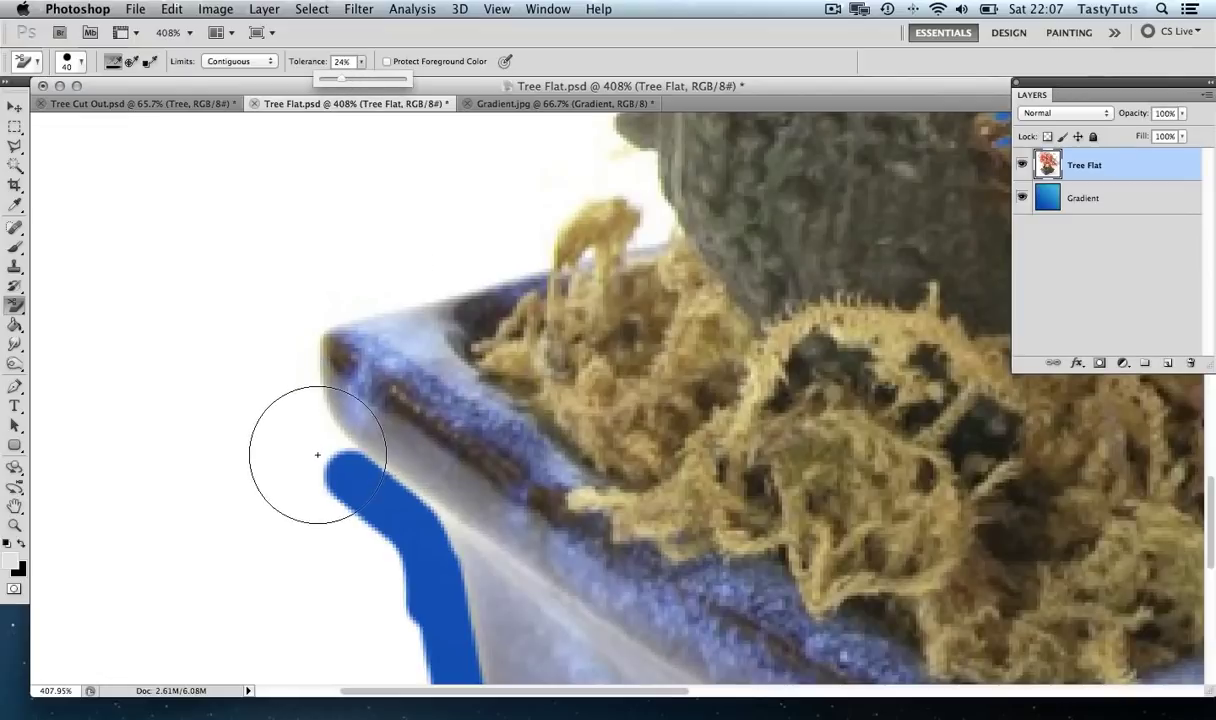
left_click_drag(317, 455, 305, 430)
key("ctrl+z")
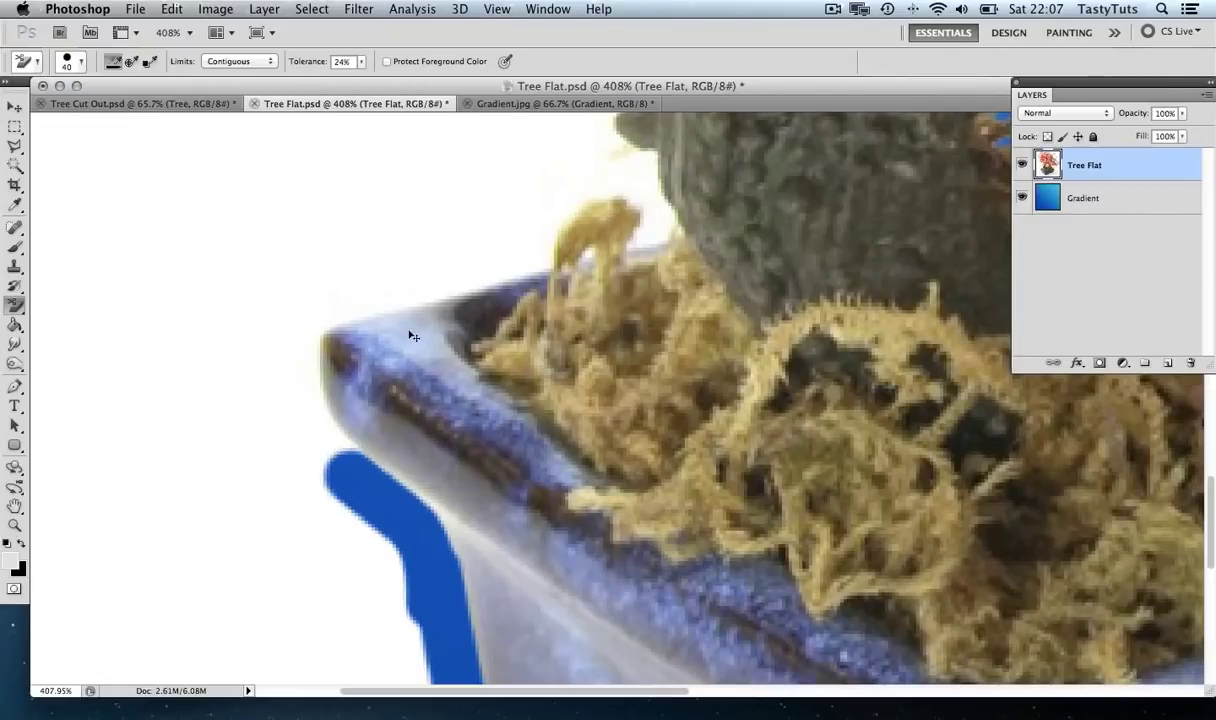
Step: Set the tolerance to 30% and erase the white around the pot's left corner and along its rim to the moss tuft
left_click(361, 62)
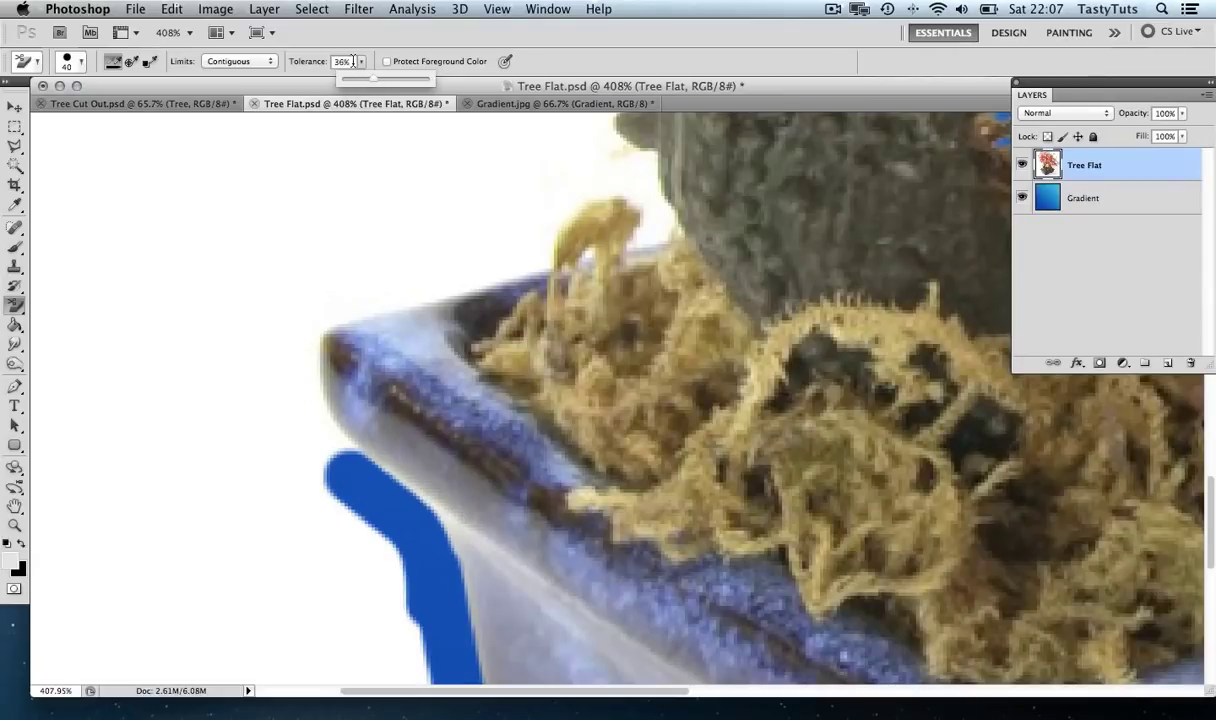
left_click(352, 61)
type("30")
key("Return")
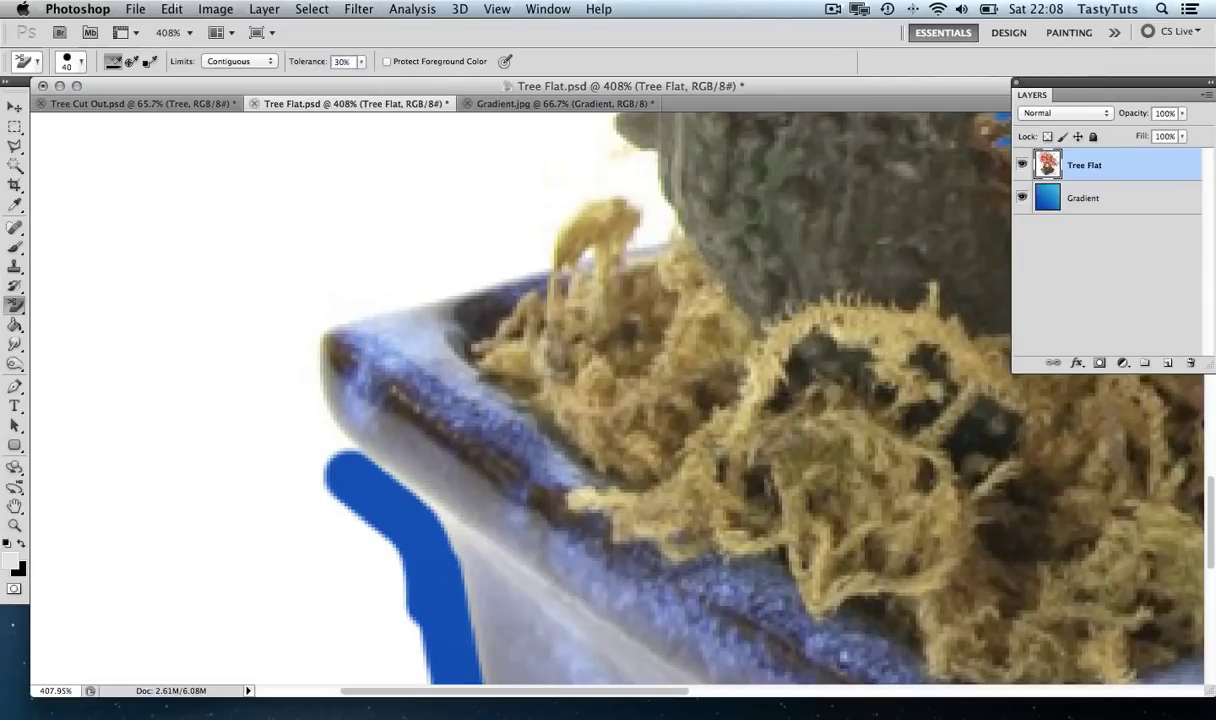
left_click(312, 450)
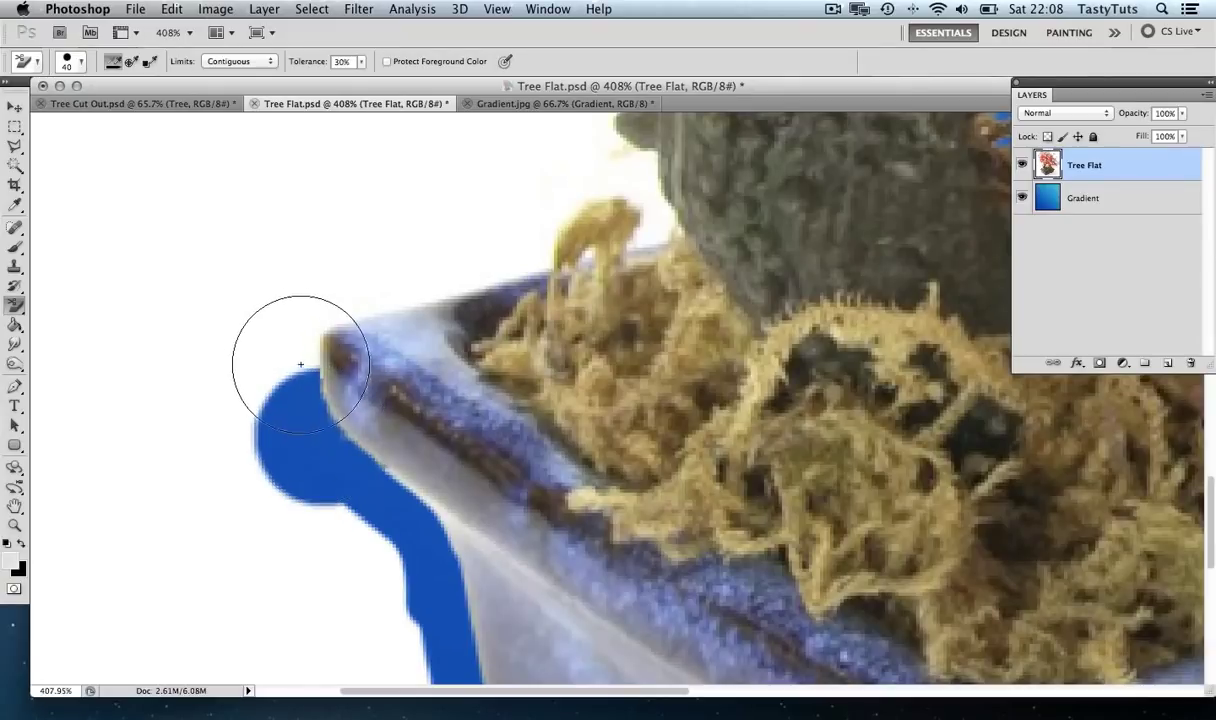
left_click(306, 332)
left_click(334, 282)
left_click(425, 232)
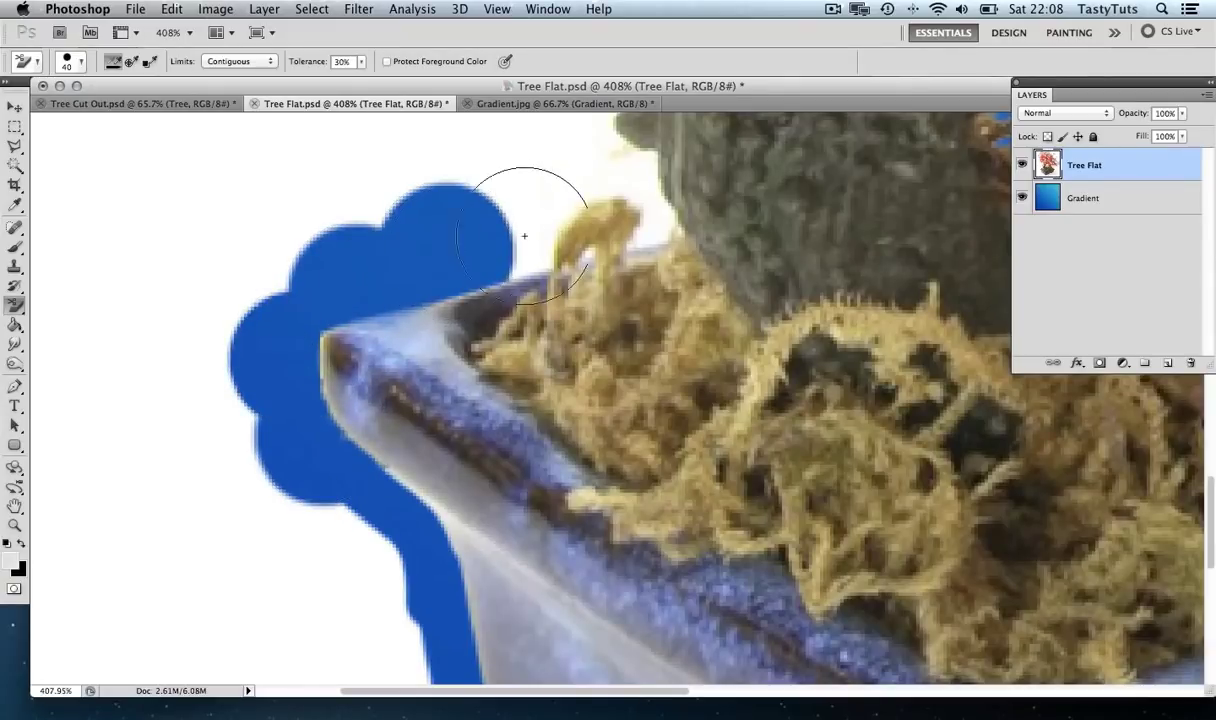
left_click(520, 222)
left_click(578, 168)
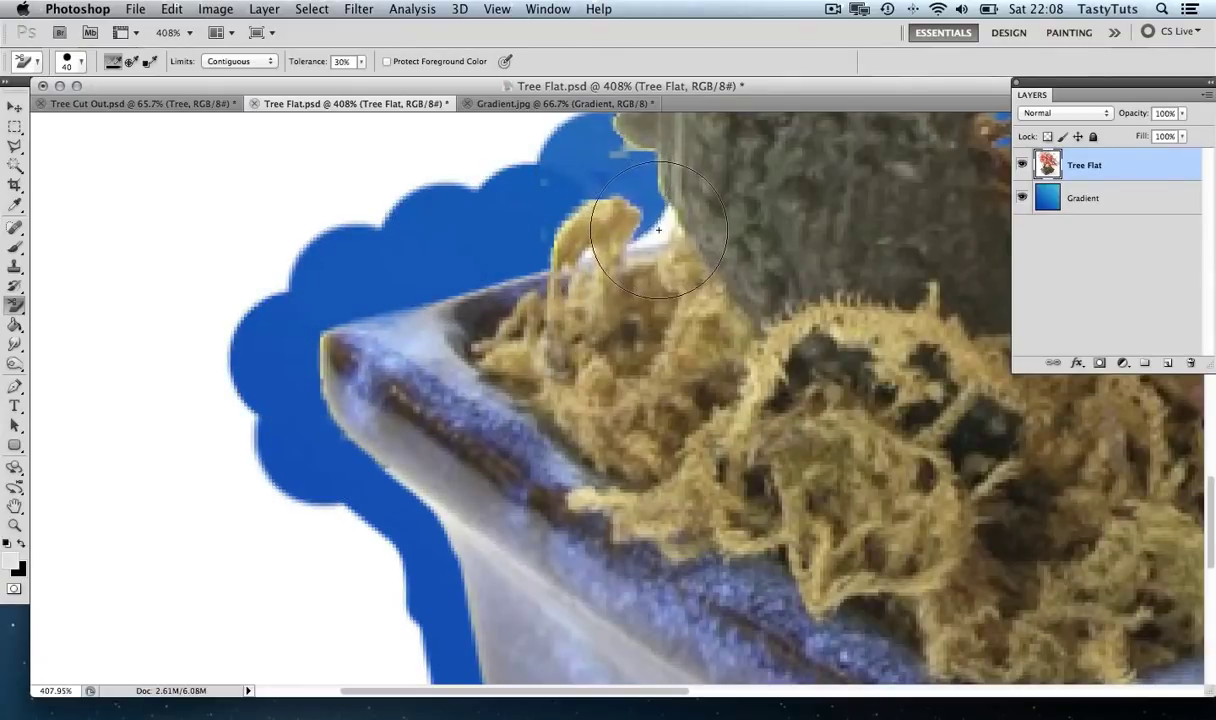
Step: Try erasing the white between the moss tuft and trunk and up the trunk's left edge at 30%, and undo these erases
left_click(628, 218)
scroll(610, 310, "up", 5)
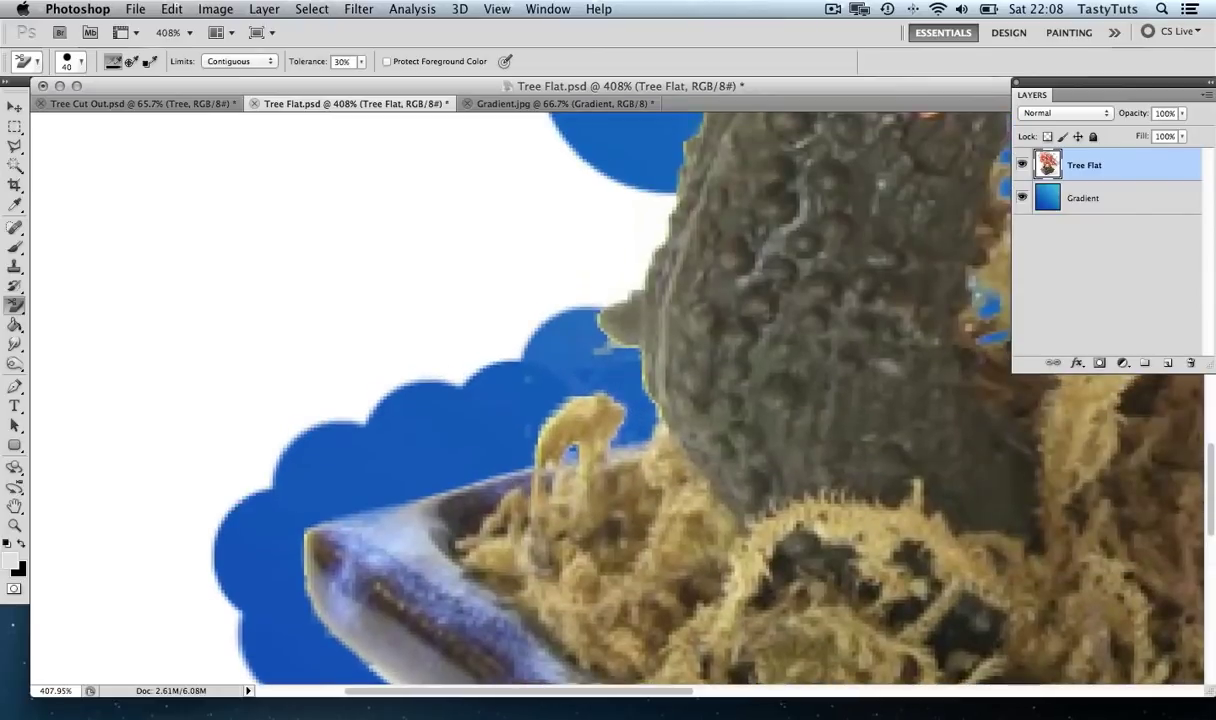
left_click(589, 290)
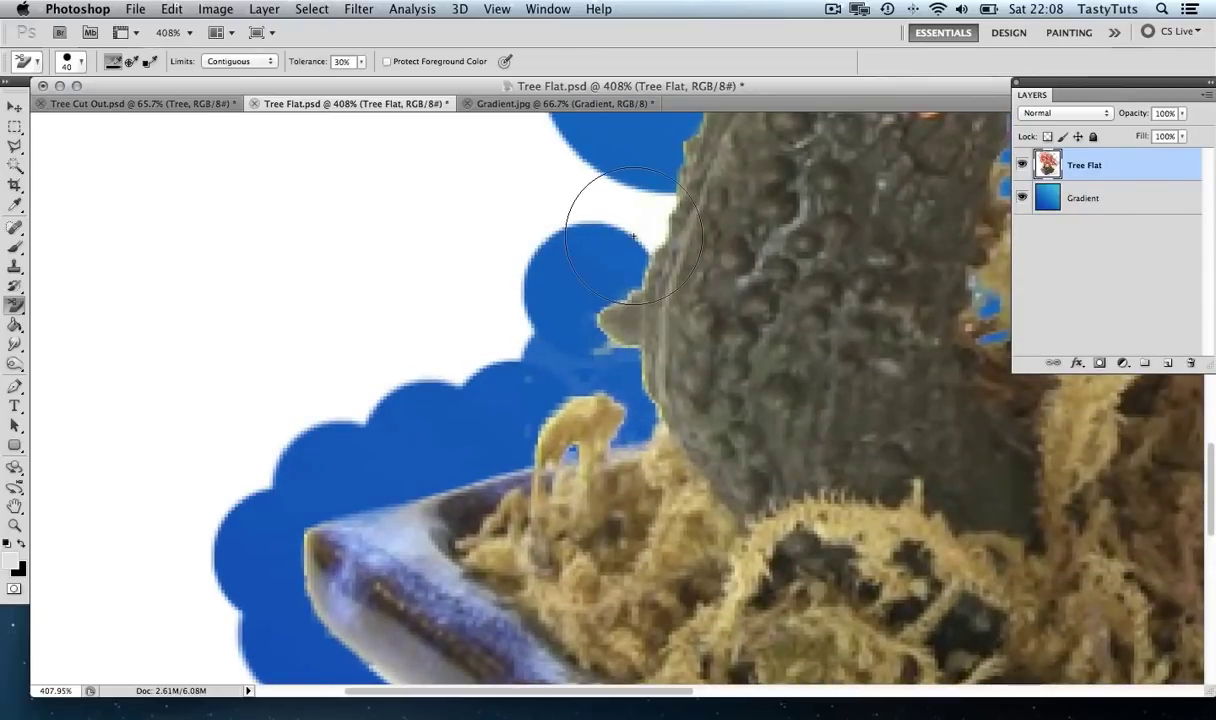
left_click_drag(592, 226, 638, 226)
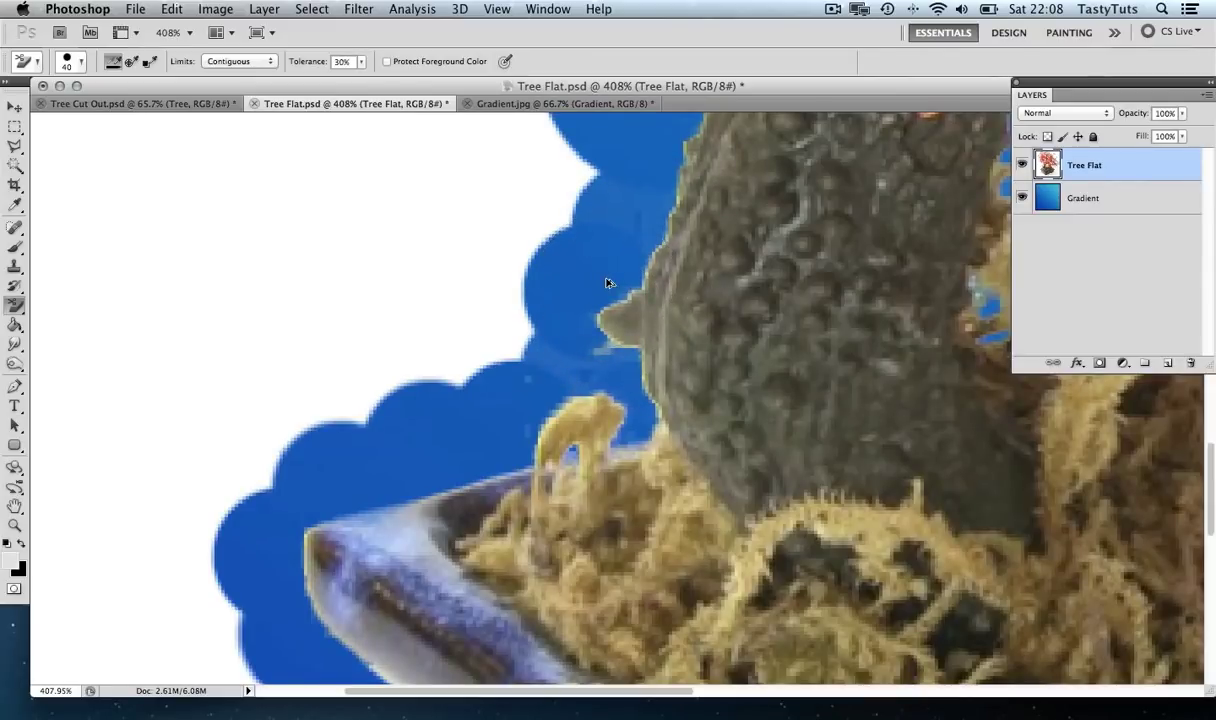
key("super+z")
key("super+alt+z")
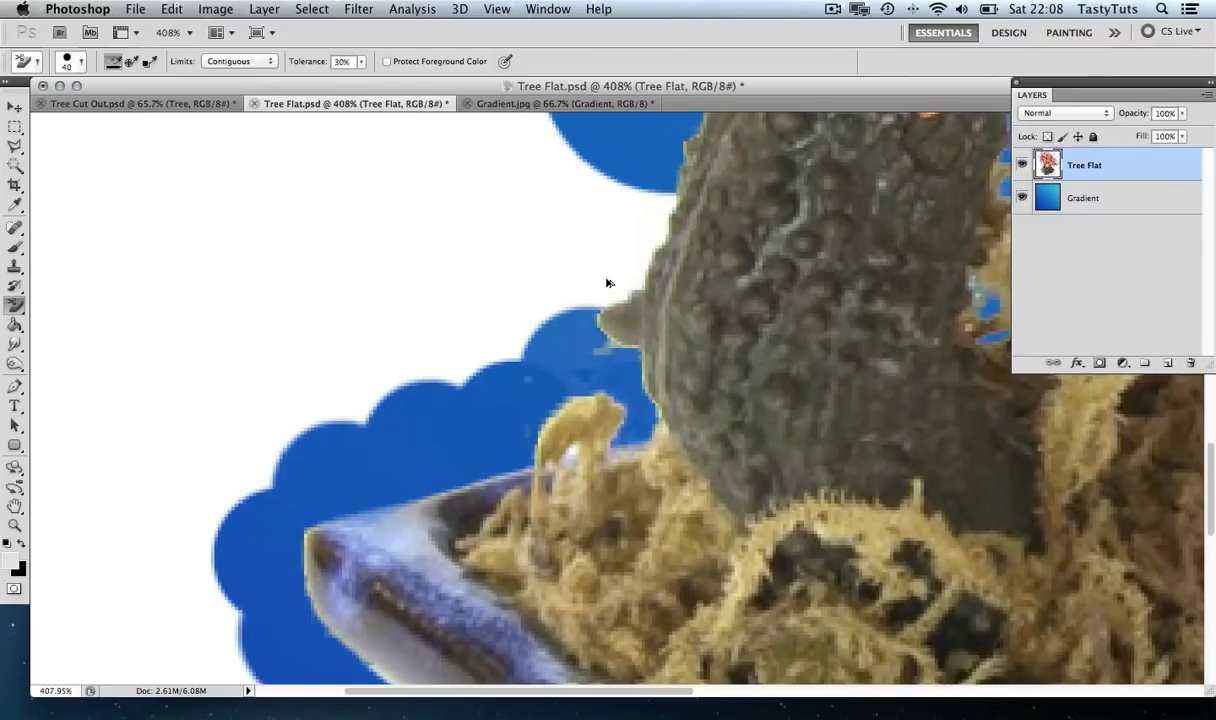
key("super+alt+z")
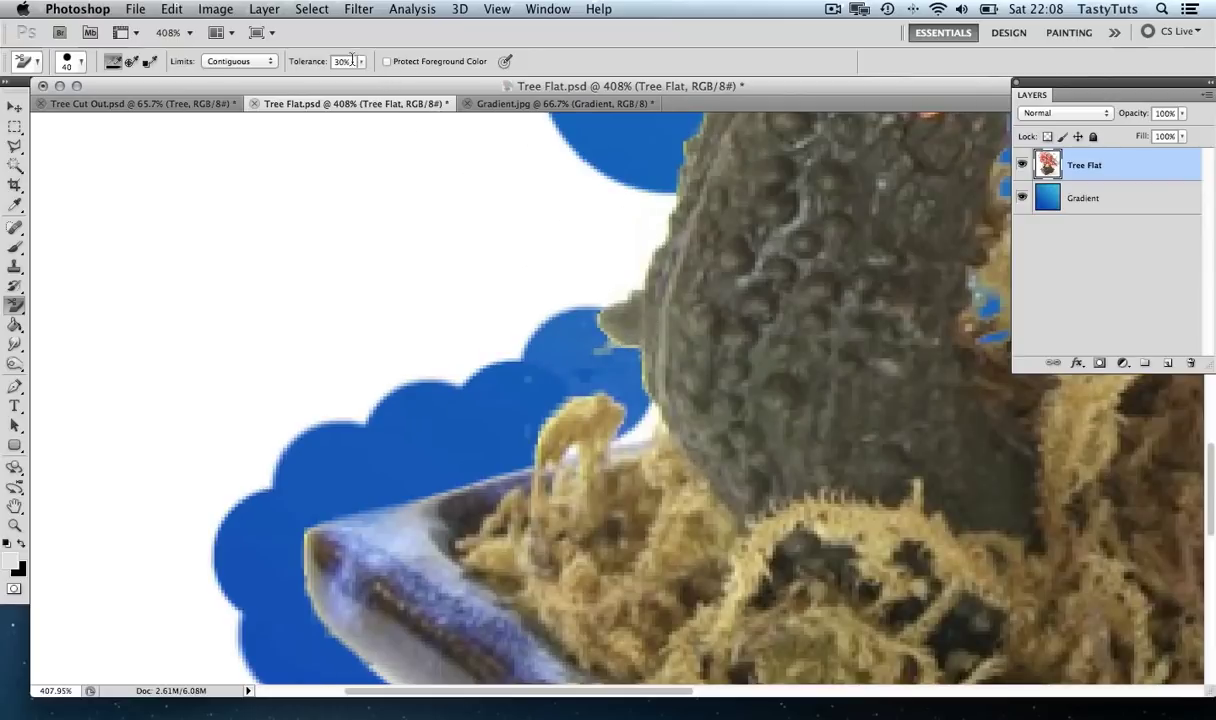
Step: Set the tolerance to 50% and erase the white along the left edge of the trunk around its pointed knob
left_click(317, 64)
type("50")
key("Return")
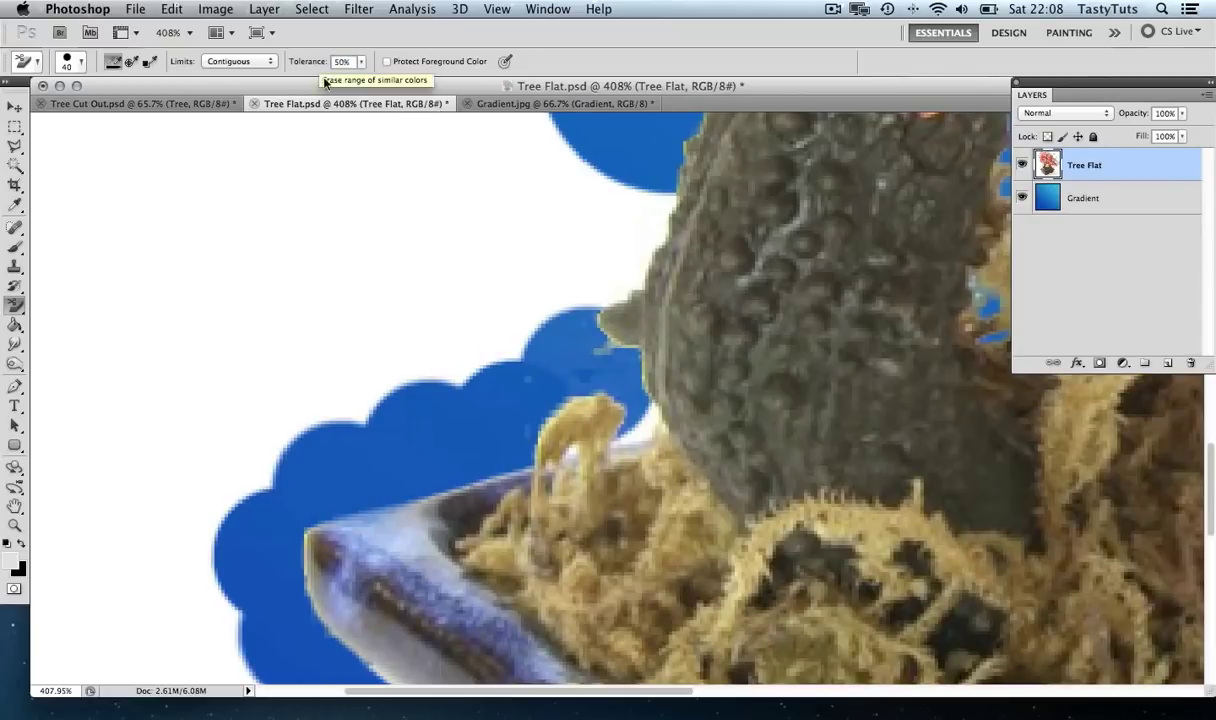
mouse_move(619, 239)
left_mouse_down()
mouse_move(653, 215)
mouse_move(598, 285)
mouse_move(606, 346)
left_mouse_up()
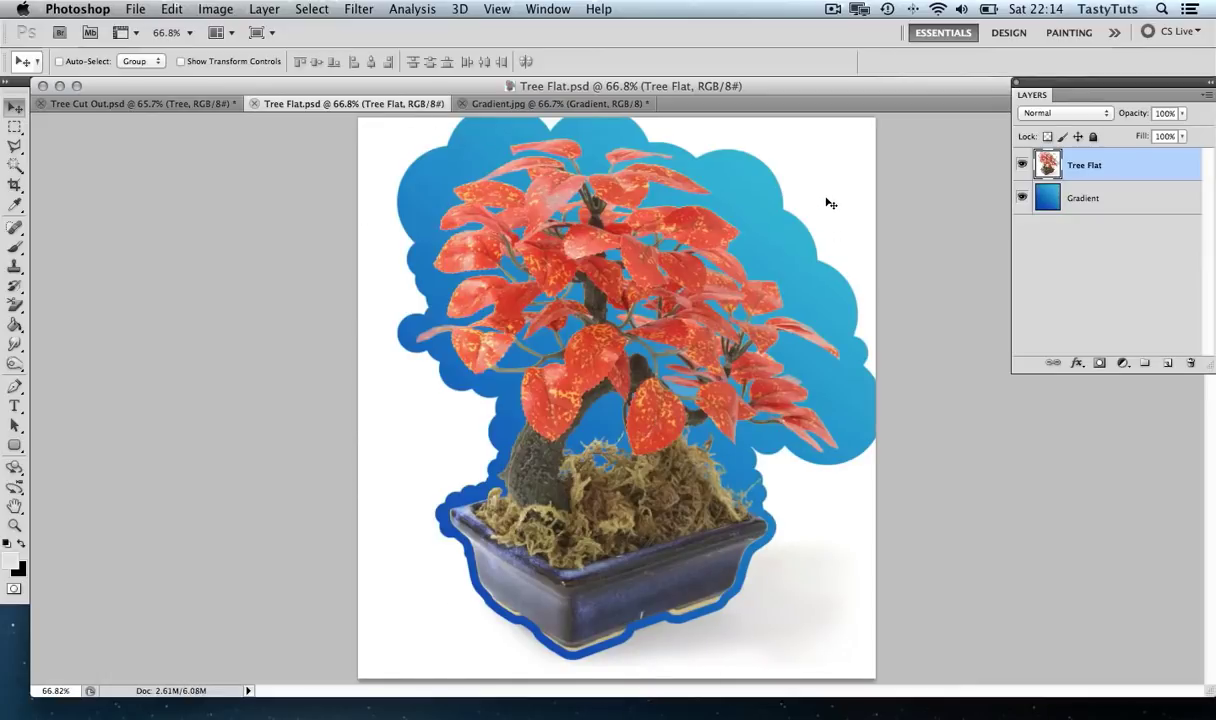
Step: Select the remaining white background on both sides of the tree with the Magic Wand and delete it
key("w")
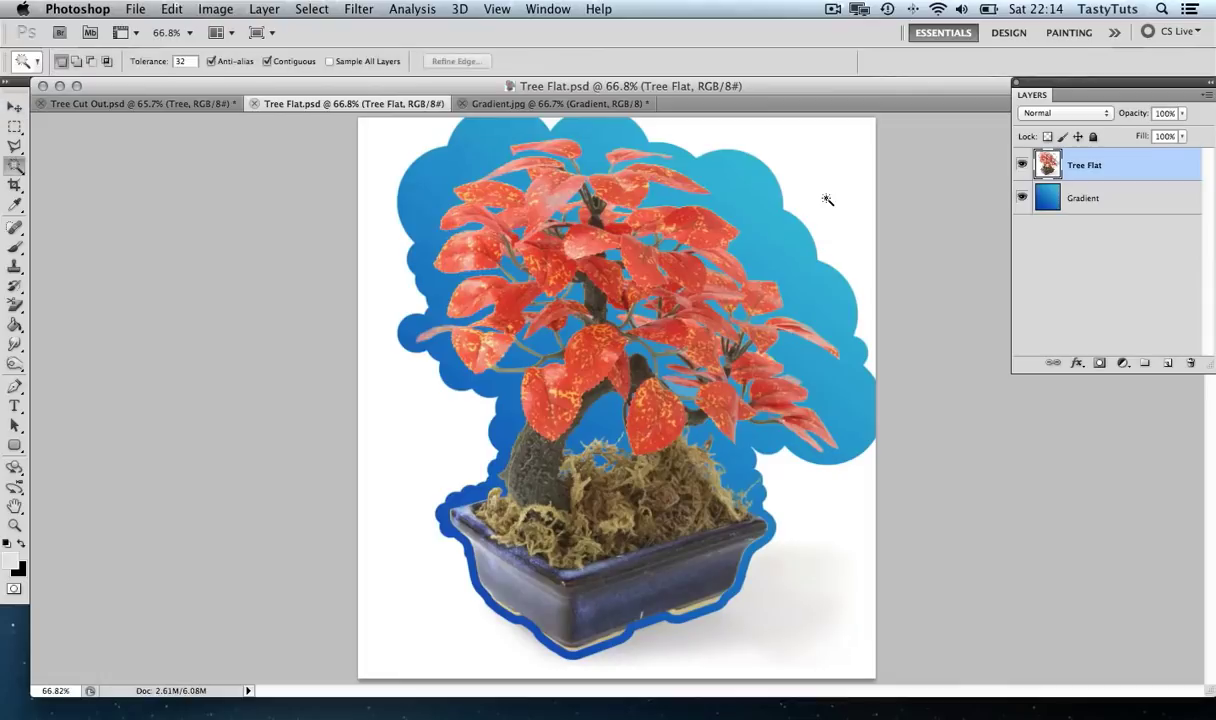
left_click(826, 175)
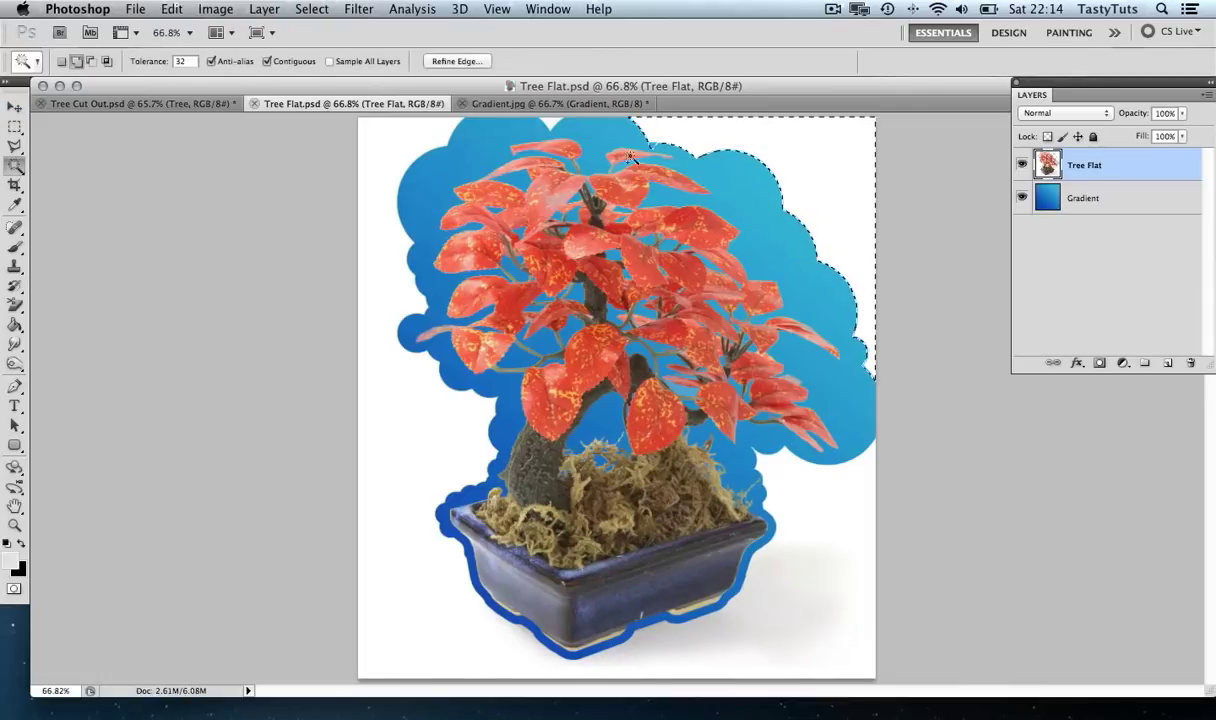
left_click(421, 136)
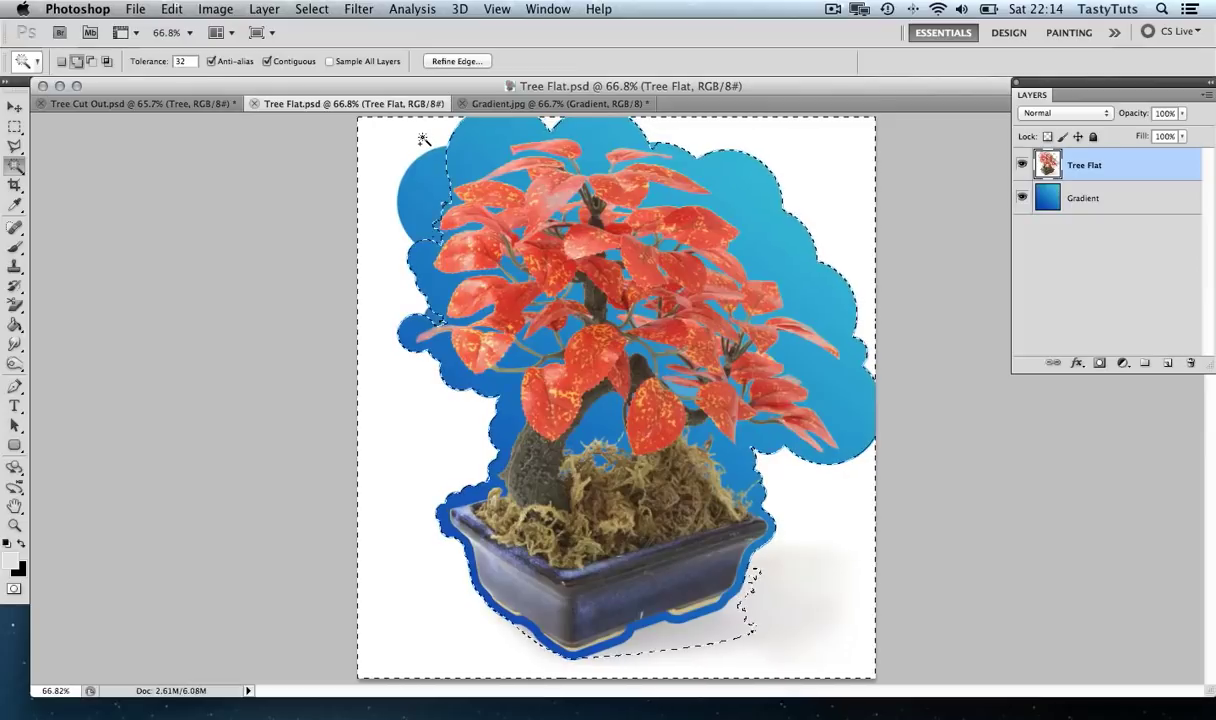
key("Delete")
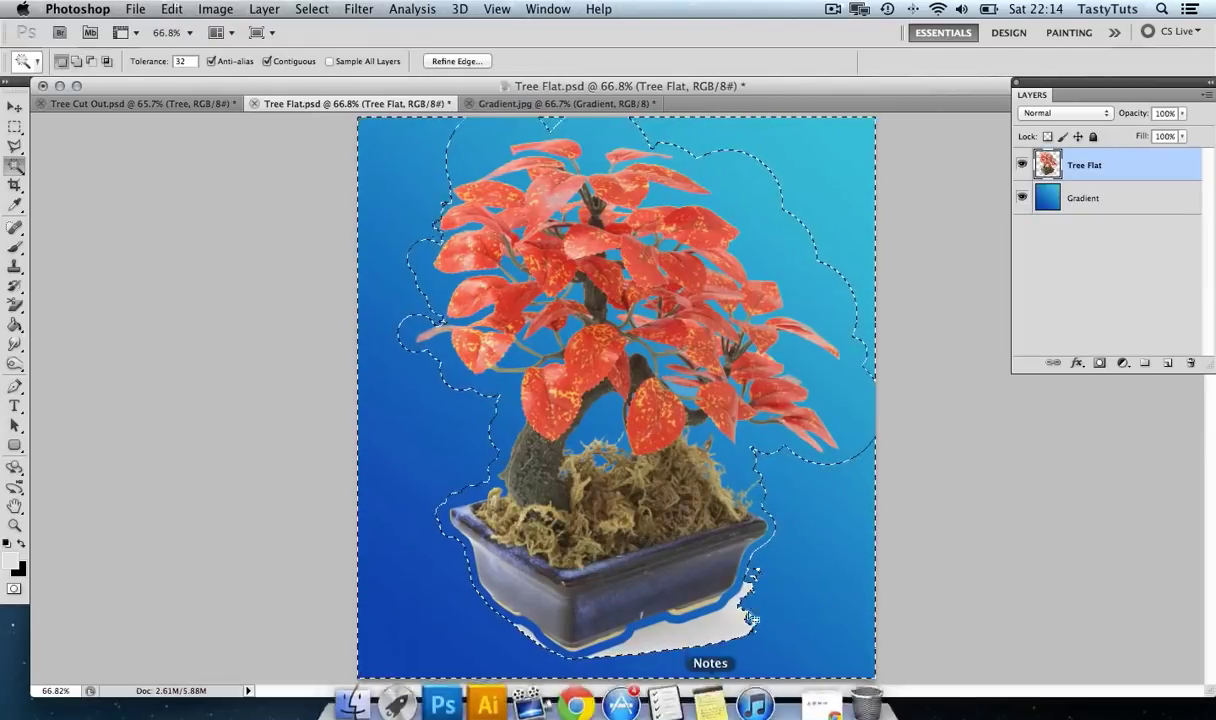
Step: Delete the leftover shadow patches below the pot with the Magic Wand, clear the selection, and switch to the Background Eraser
left_click(697, 636)
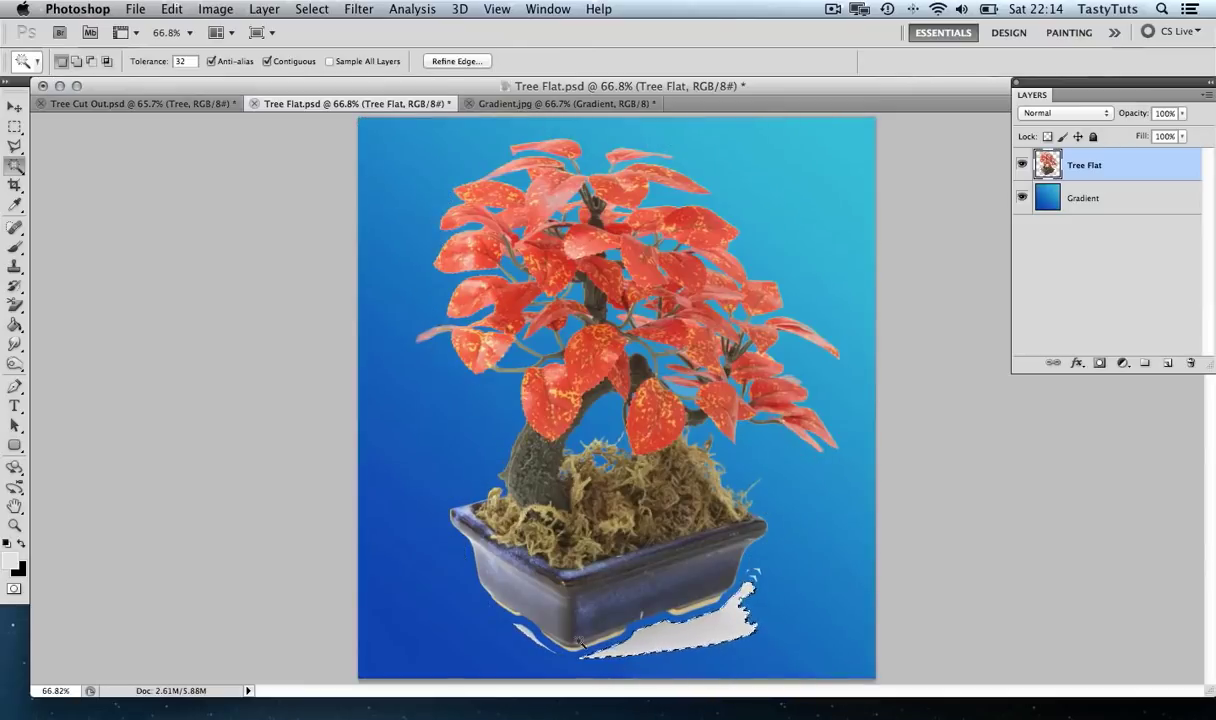
left_click(520, 630)
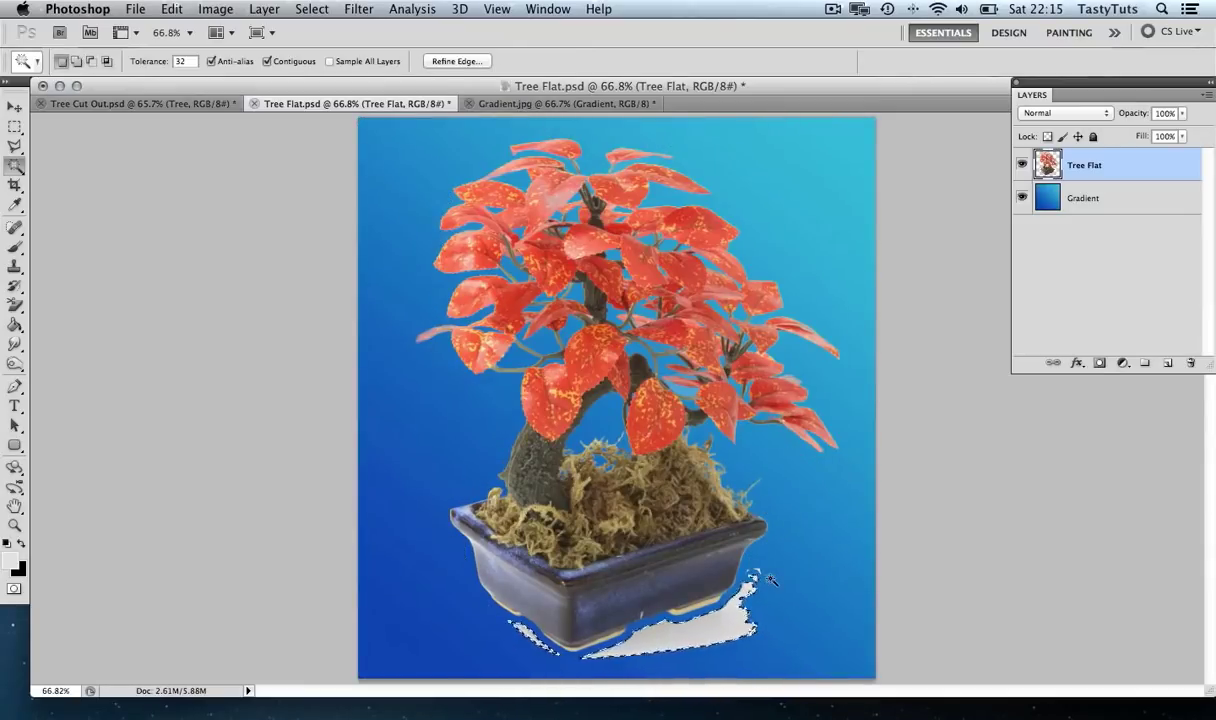
key("Delete")
key("super+d")
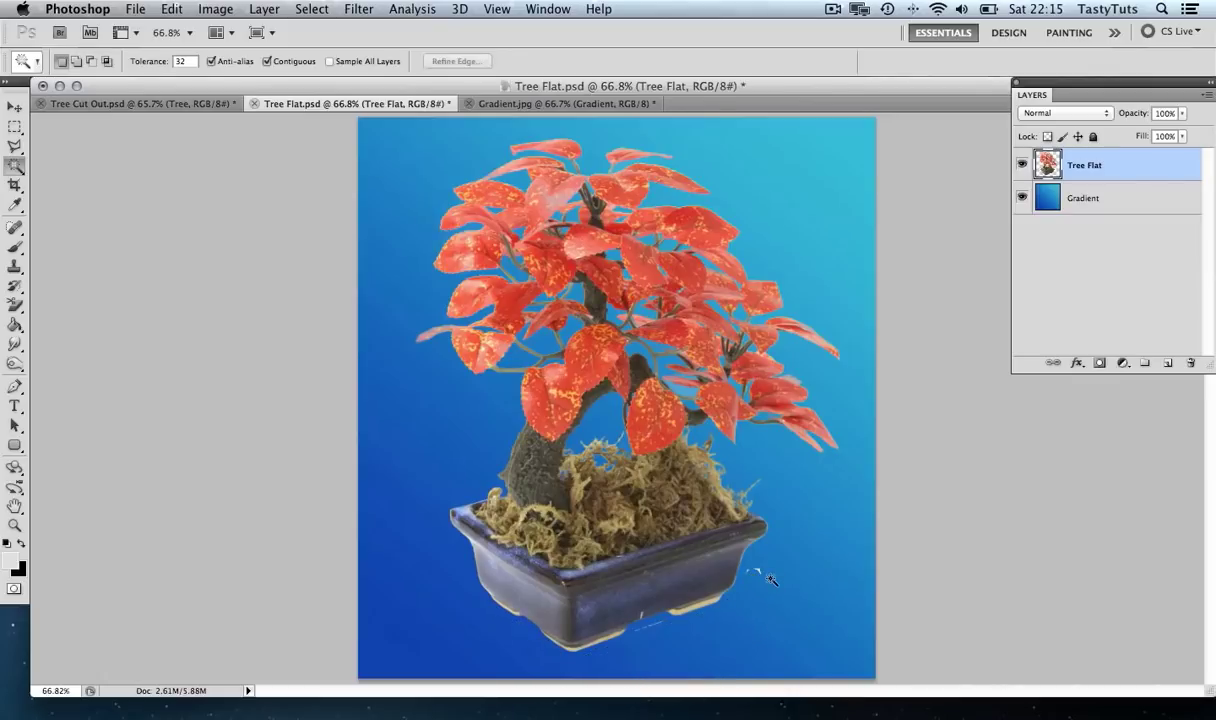
key("e")
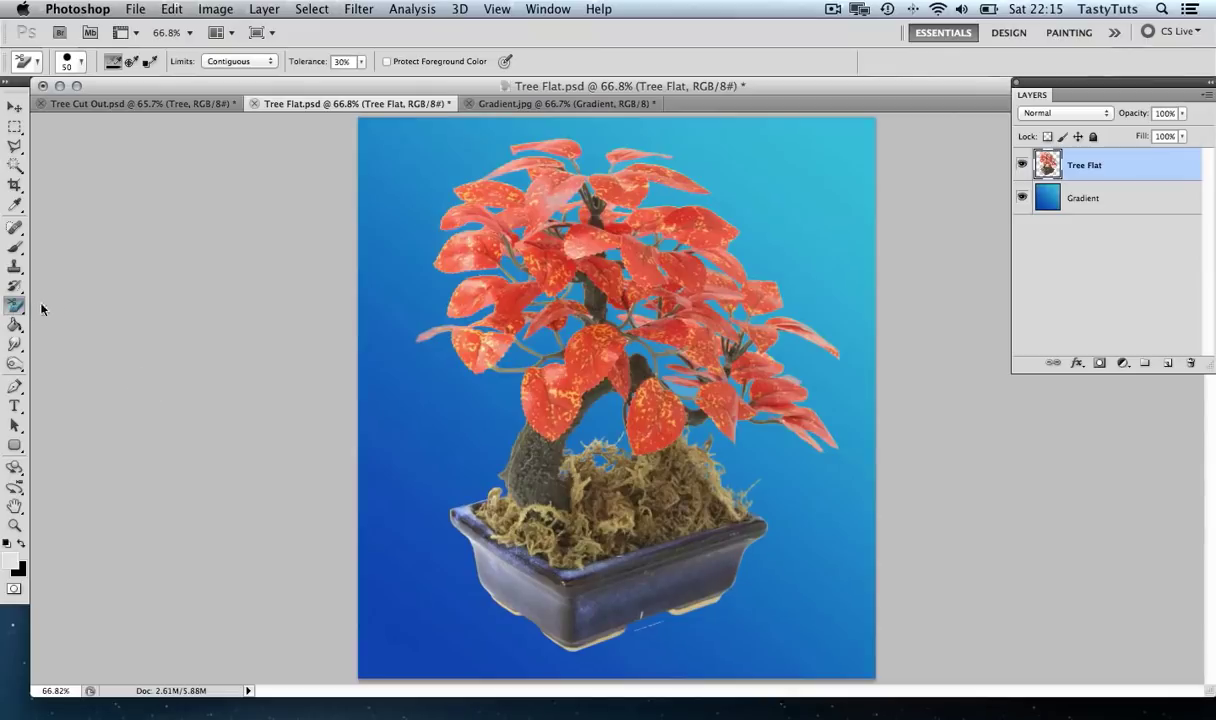
left_click_drag(16, 305, 70, 301)
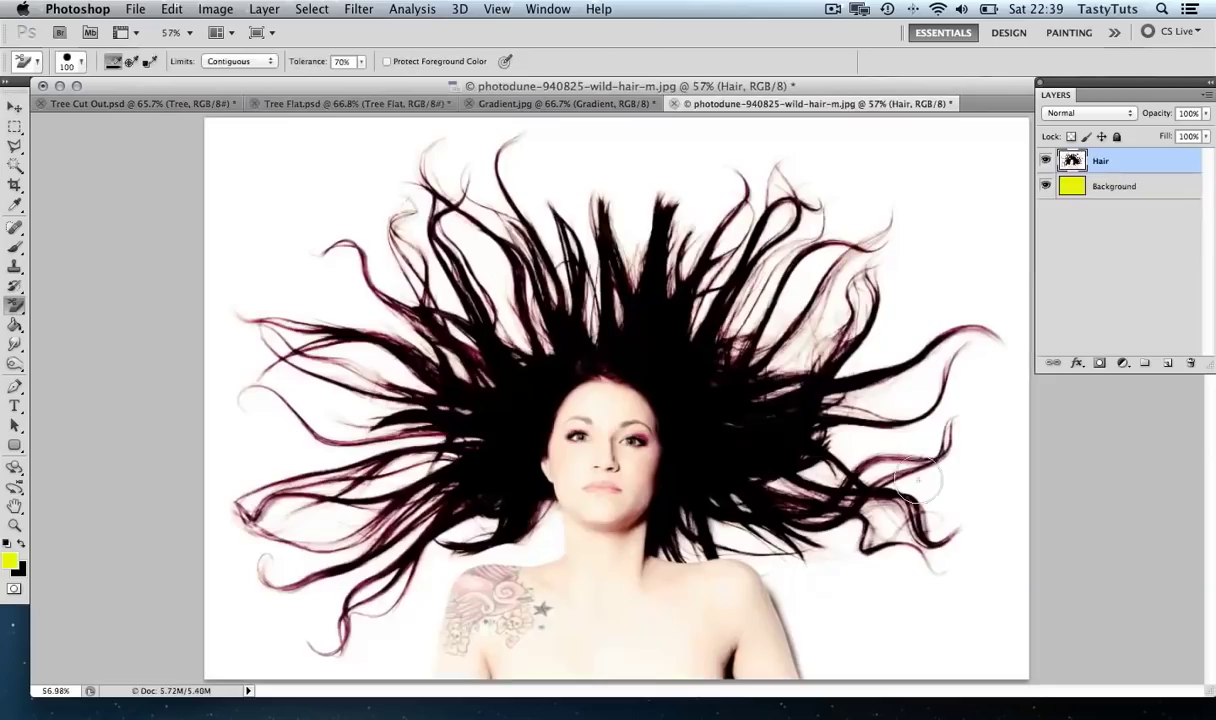
Step: In the wild-hair image, erase the white between the upper-left hair strands using a size 100 brush at 70% tolerance
left_click(554, 407, "super")
scroll(505, 475, "up", 3)
left_click_drag(420, 272, 455, 404)
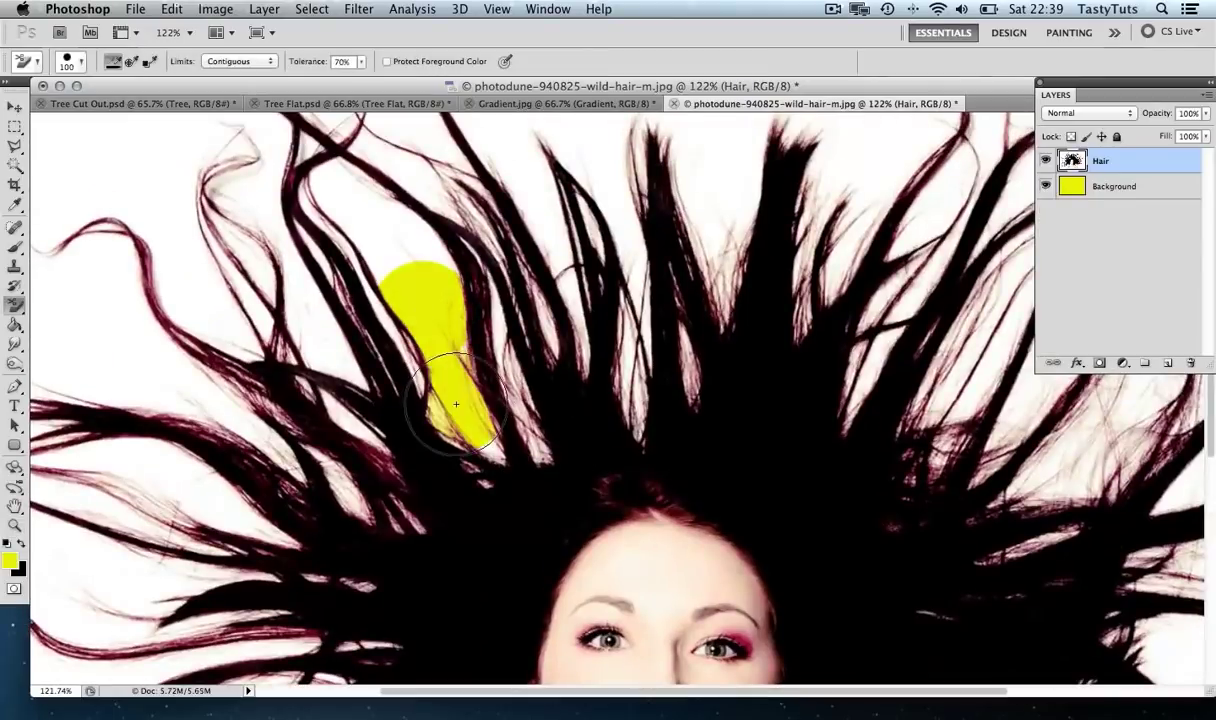
scroll(455, 404, "up", 5)
left_click_drag(515, 434, 624, 203)
scroll(392, 447, "up", 2)
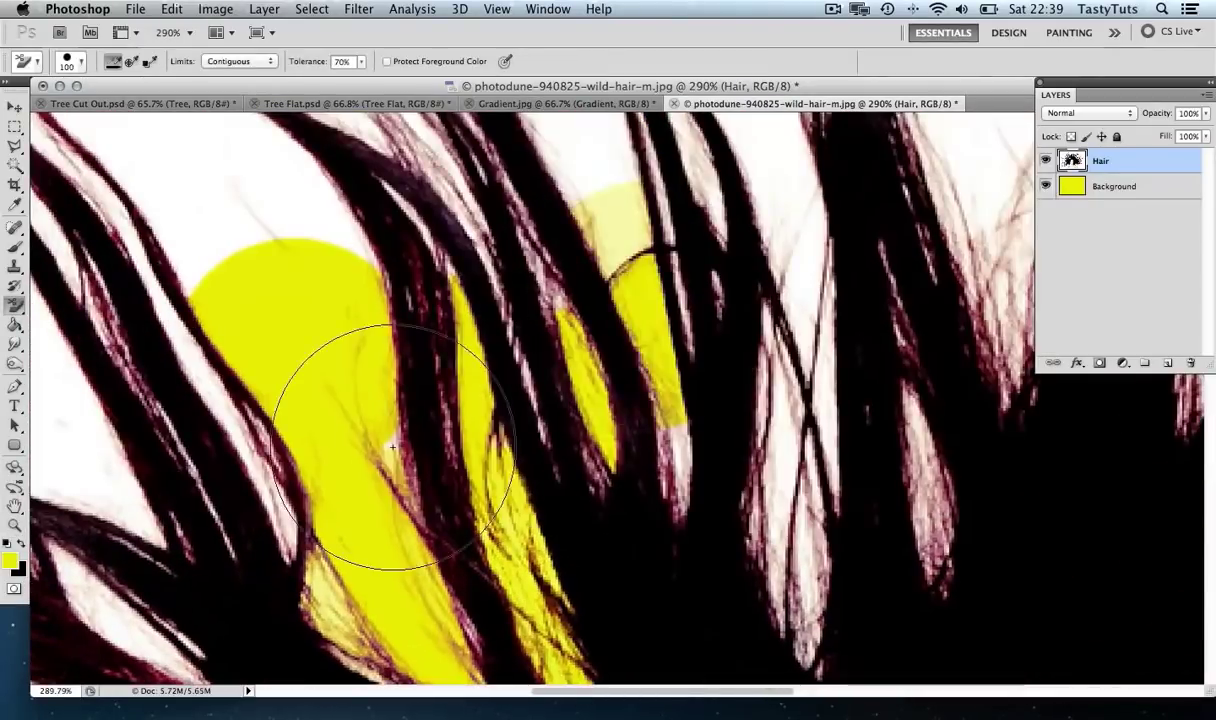
Step: Erase the rest of the white inside the large loop of hair at the upper left of the head
scroll(407, 421, "left", 3)
scroll(402, 361, "up", 3)
left_click_drag(402, 361, 244, 300)
Step: Fit the image in view and erase the white above and on both sides of the hair with a size 1000 brush
key("z")
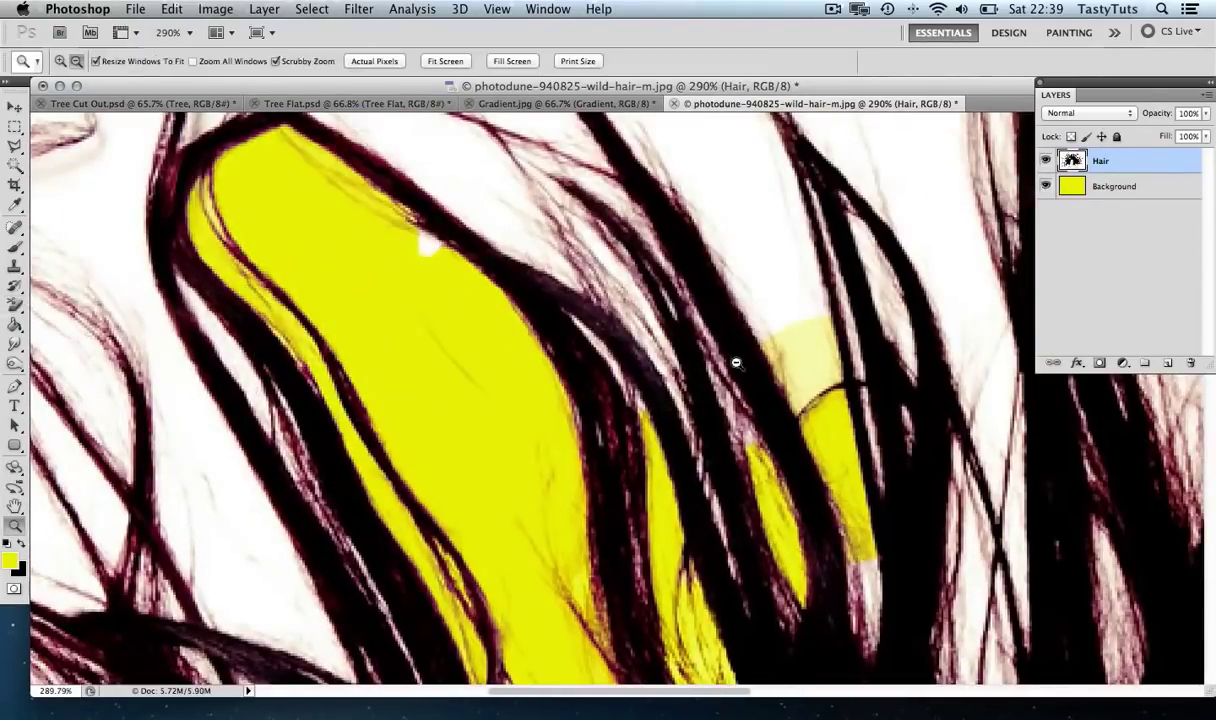
key("super+0")
key("e")
mouse_move(600, 150)
left_mouse_down()
mouse_move(380, 271)
mouse_move(845, 215)
left_mouse_up()
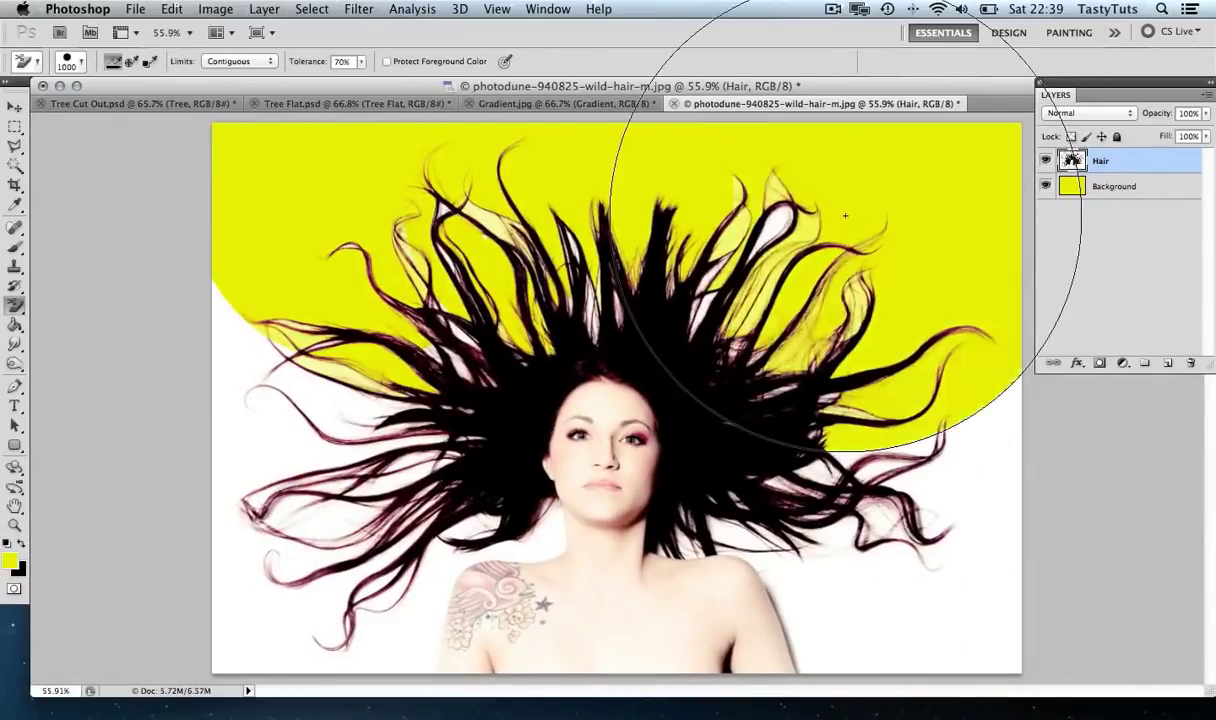
mouse_move(773, 41)
left_mouse_down()
mouse_move(882, 434)
mouse_move(836, 566)
mouse_move(905, 625)
left_mouse_up()
Step: Reduce the brush size to 300 and erase the white between the hair strands on the left side
key("bracketleft")
key("bracketleft")
key("bracketleft")
key("bracketleft")
key("bracketleft")
key("bracketleft")
key("bracketleft")
key("bracketleft")
key("bracketleft")
key("bracketright")
key("bracketright")
mouse_move(247, 347)
left_mouse_down()
mouse_move(235, 557)
mouse_move(259, 500)
mouse_move(387, 484)
mouse_move(331, 372)
left_mouse_up()
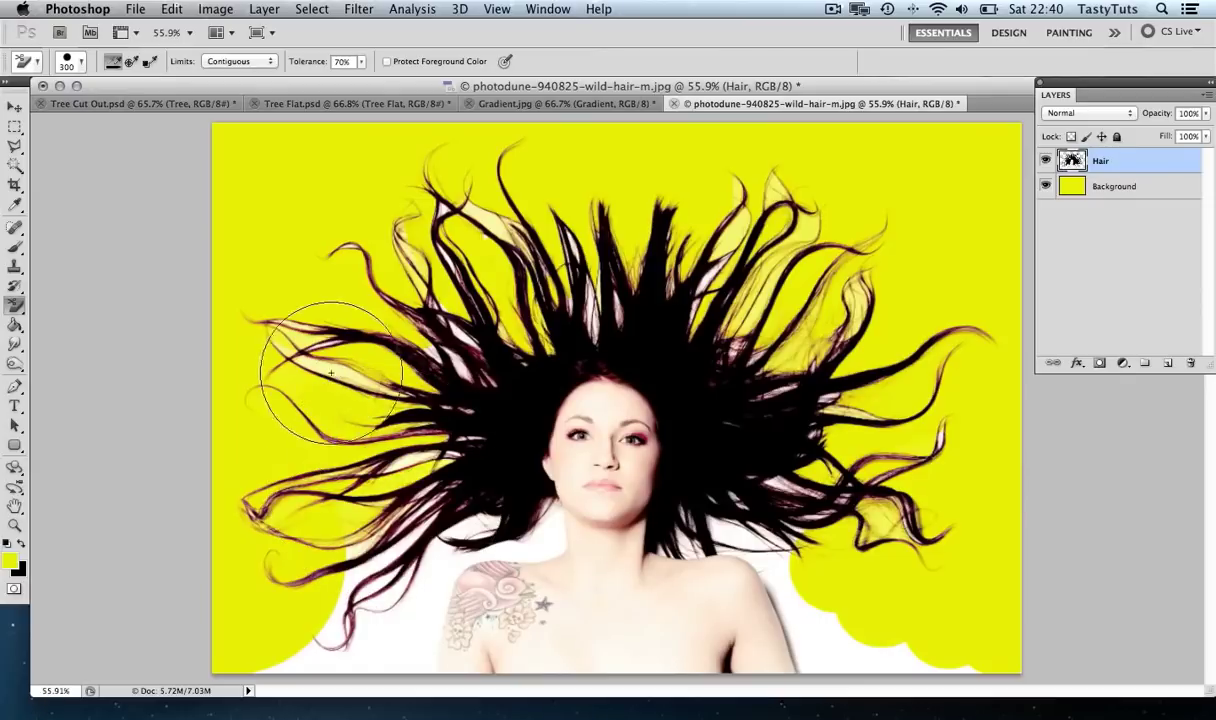
Step: Erase the white around the lower-left strands, reducing the brush to 150 for the gaps above the tattooed shoulder
mouse_move(372, 572)
left_mouse_down()
mouse_move(308, 658)
mouse_move(353, 516)
left_mouse_up()
key("bracketleft")
key("bracketleft")
key("bracketleft")
key("bracketleft")
mouse_move(380, 560)
left_mouse_down()
mouse_move(394, 630)
mouse_move(459, 530)
left_mouse_up()
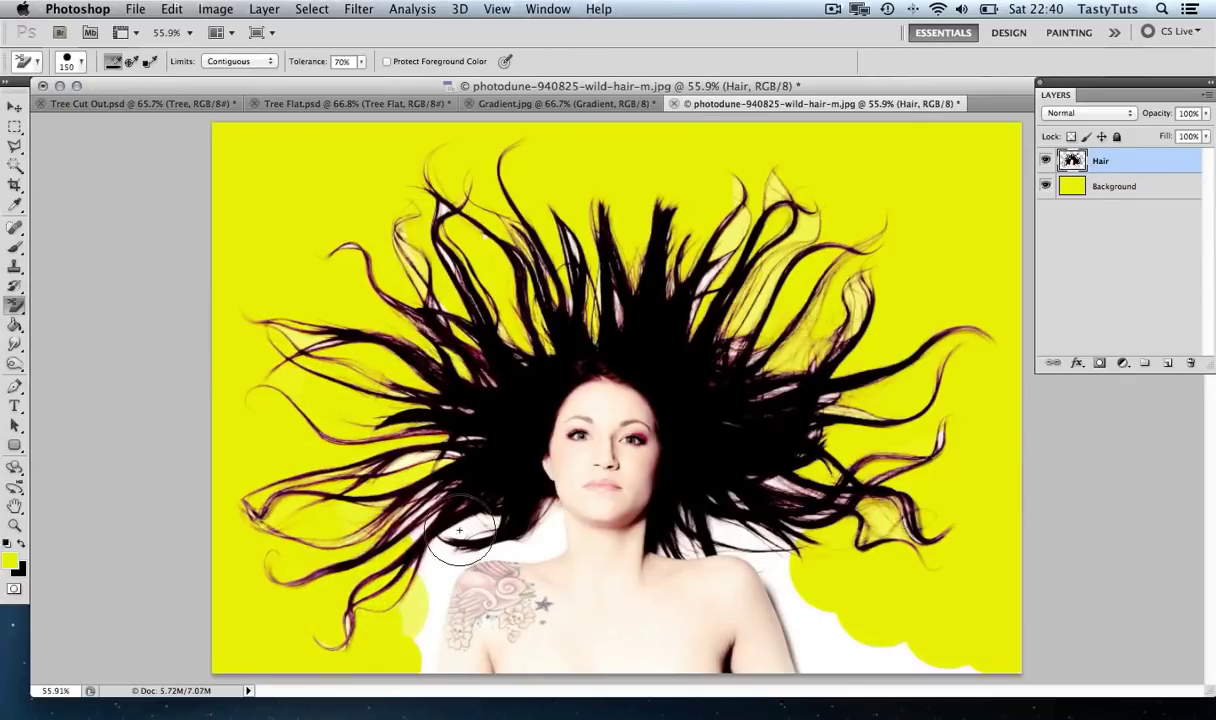
Step: Enlarge the eraser brush to 200 and erase the white between the strands above the head and at the upper right
key("bracketright")
key("bracketright")
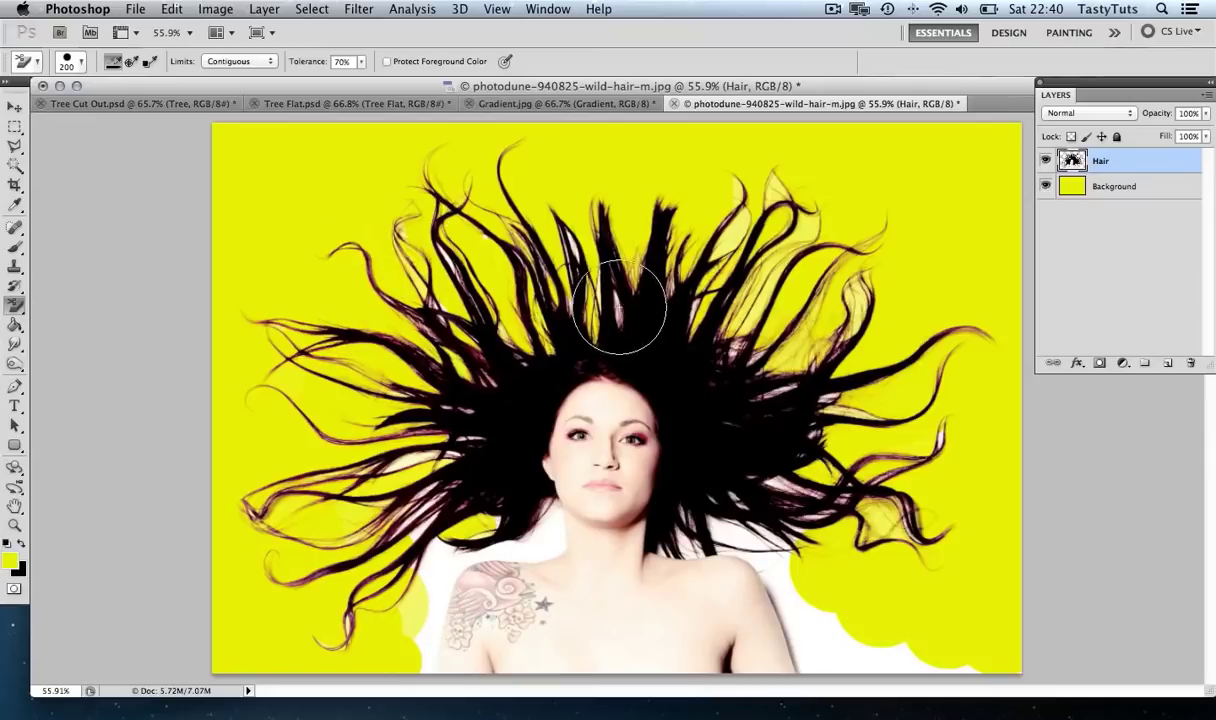
mouse_move(620, 308)
left_mouse_down()
mouse_move(544, 228)
mouse_move(470, 235)
left_mouse_up()
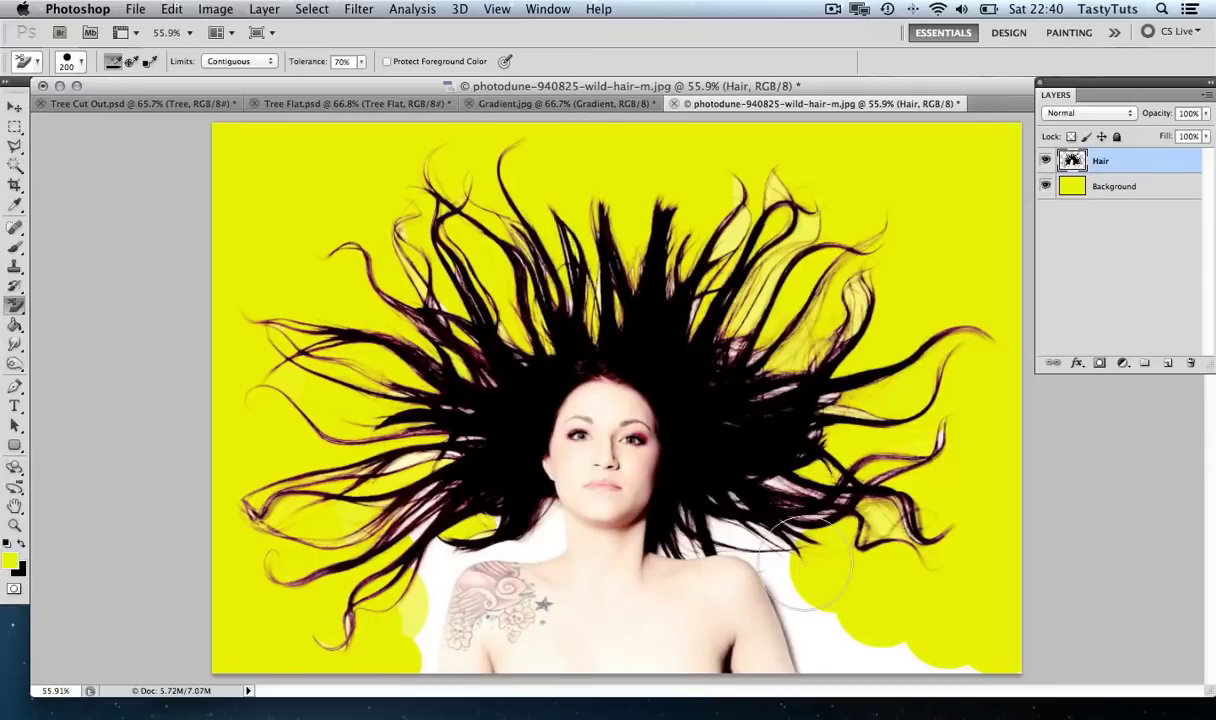
mouse_move(727, 360)
left_mouse_down()
mouse_move(705, 302)
mouse_move(903, 305)
mouse_move(828, 277)
mouse_move(778, 185)
left_mouse_up()
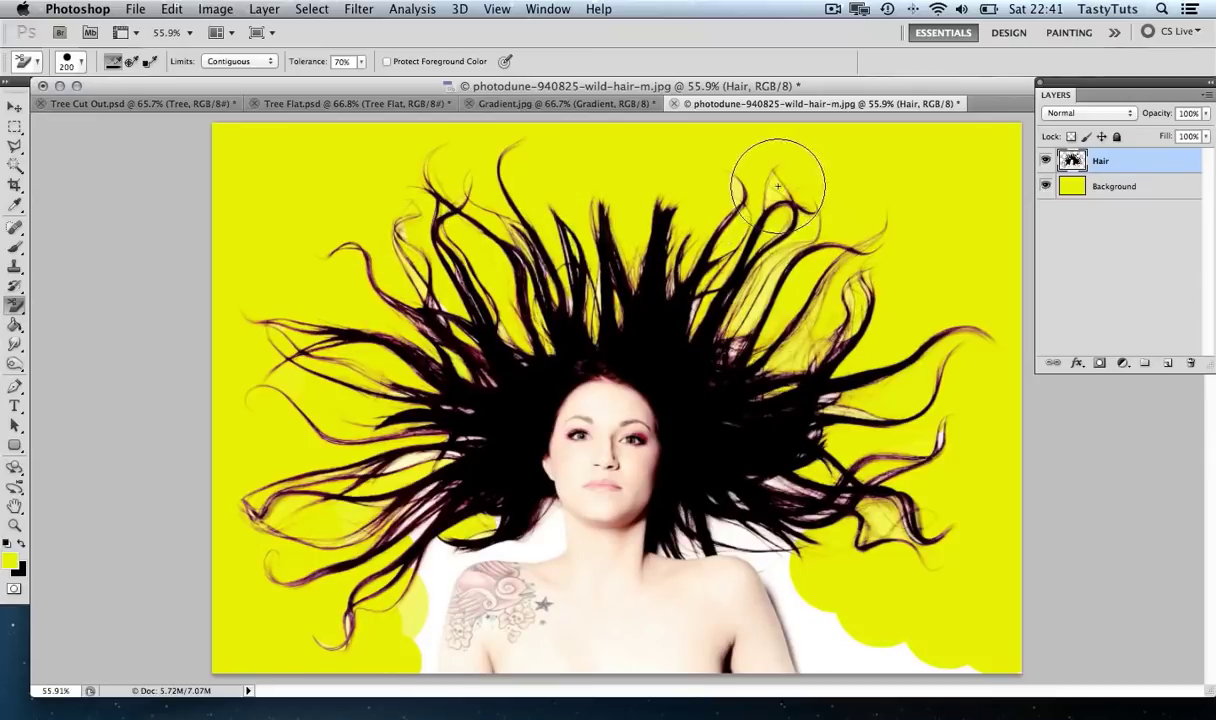
Step: Reduce the brush to 90 and erase the white between the lower-right strands and beside the tattooed shoulder
key("bracketleft")
key("bracketleft")
key("bracketleft")
key("bracketleft")
key("bracketleft")
mouse_move(700, 505)
left_mouse_down()
mouse_move(735, 530)
mouse_move(840, 383)
left_mouse_up()
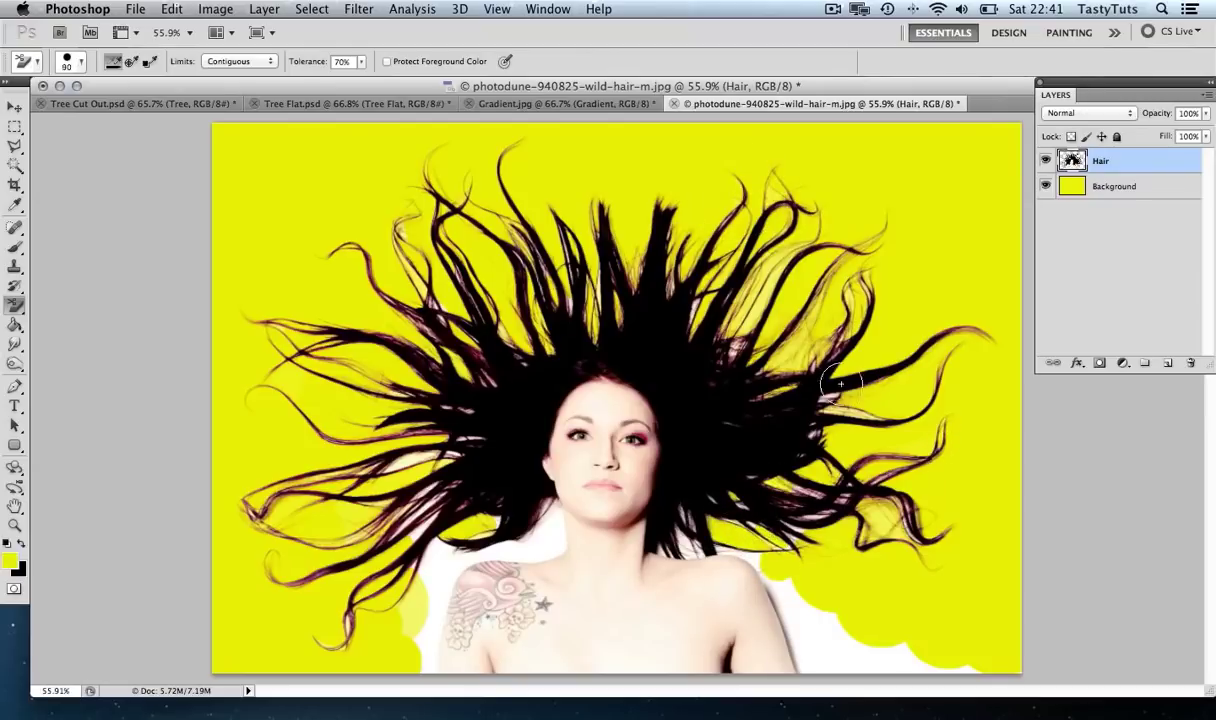
mouse_move(400, 470)
left_mouse_down()
mouse_move(437, 561)
mouse_move(343, 633)
left_mouse_up()
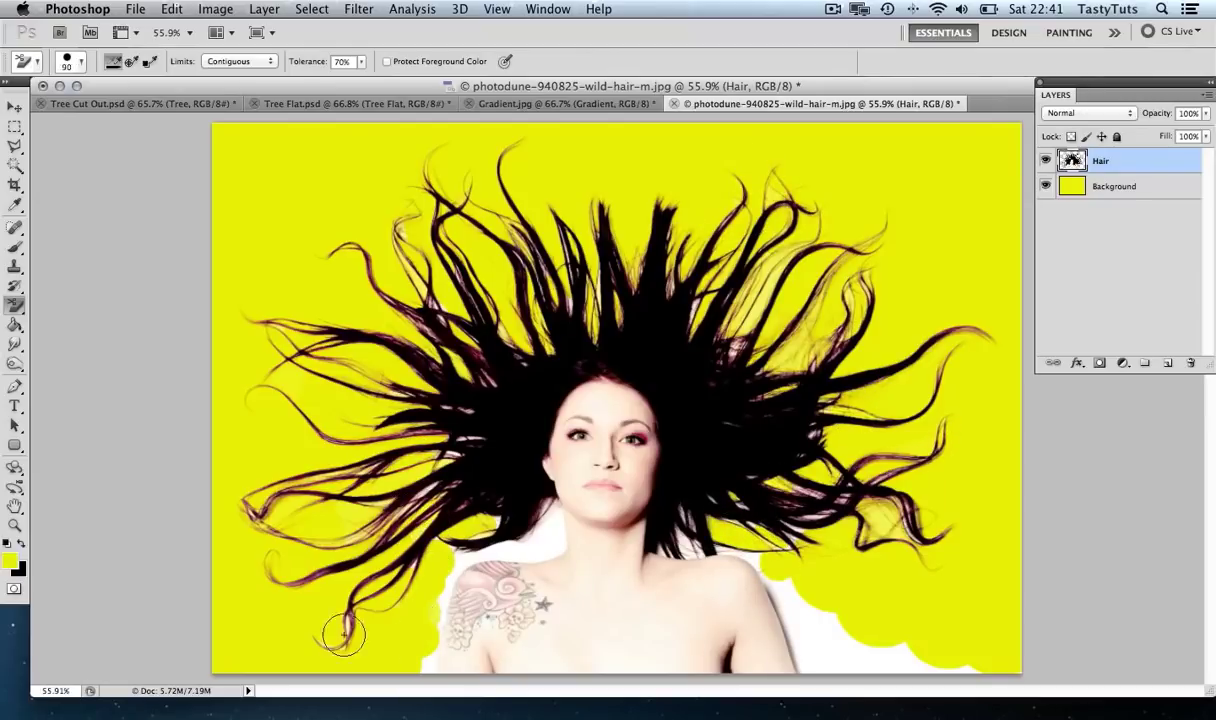
left_click_drag(785, 599, 925, 638)
Step: Erase the small white gaps near the hair roots left of and above the face with a size 100 brush
left_click_drag(488, 417, 556, 342)
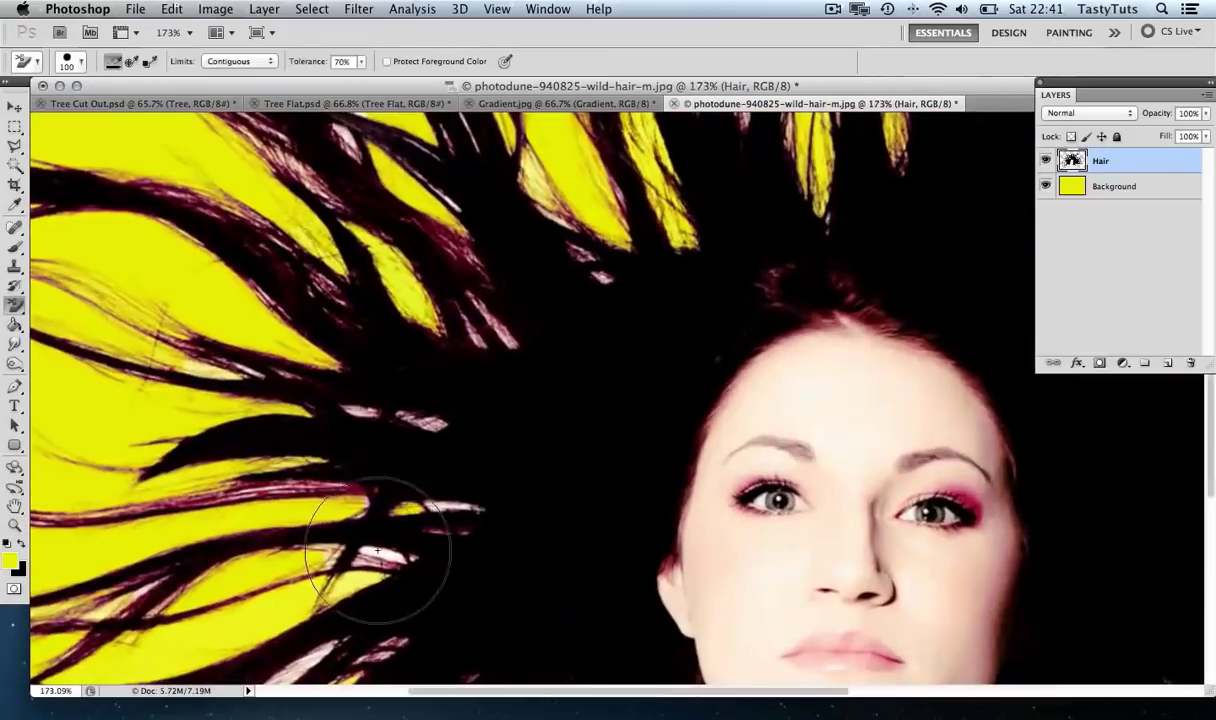
key("v")
left_click_drag(590, 242, 505, 357)
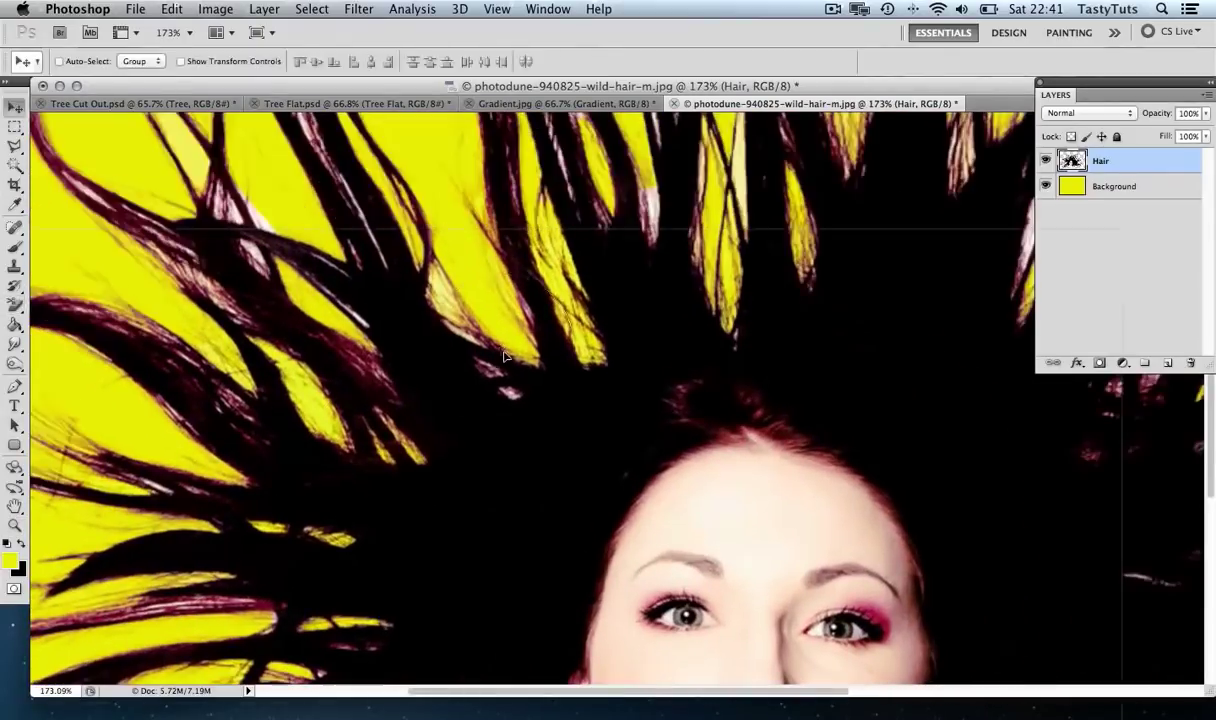
key("e")
scroll(375, 347, "up", 5)
scroll(375, 347, "right", 5)
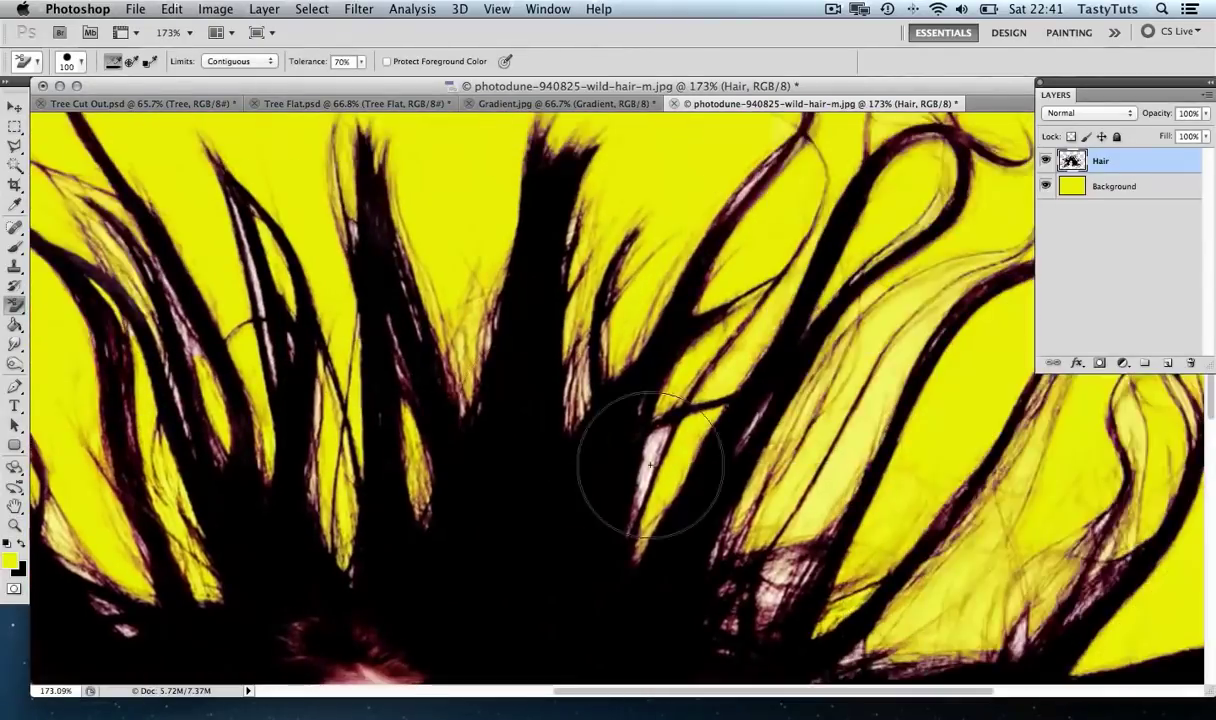
Step: Erase the small white gaps between the strands above the shoulder without the tattoo
scroll(650, 465, "down", 10)
scroll(665, 434, "right", 5)
scroll(665, 434, "down", 10)
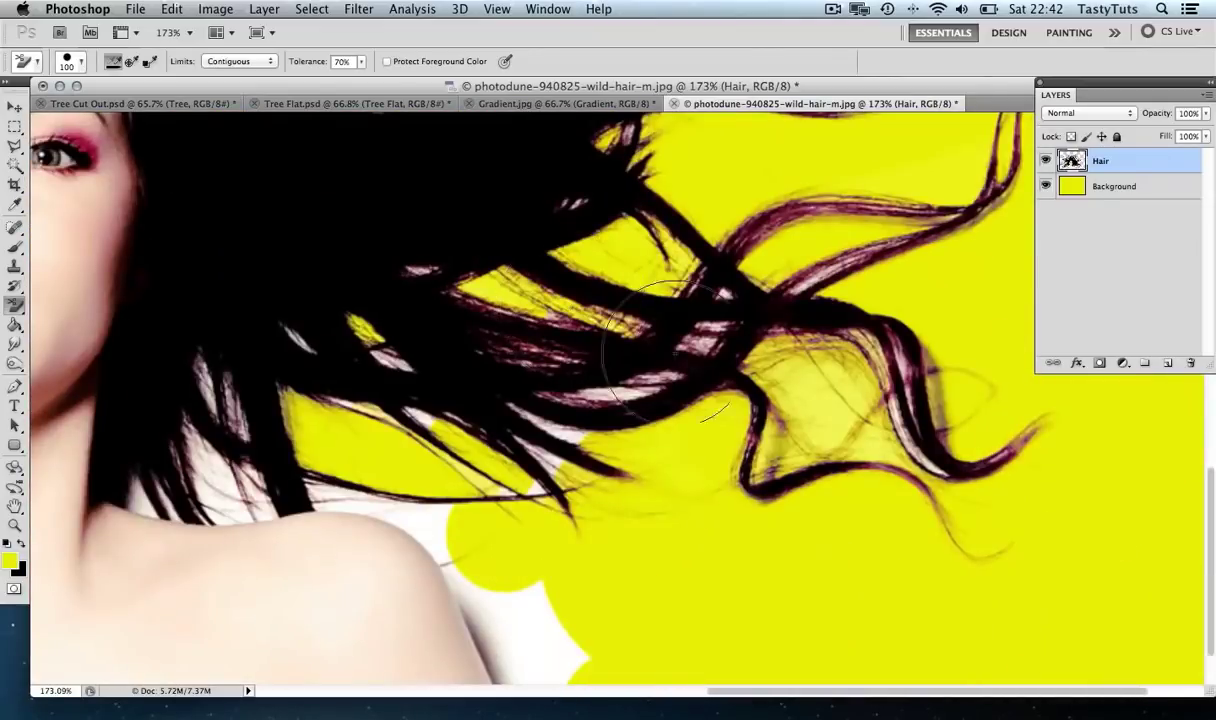
left_click_drag(293, 340, 293, 340)
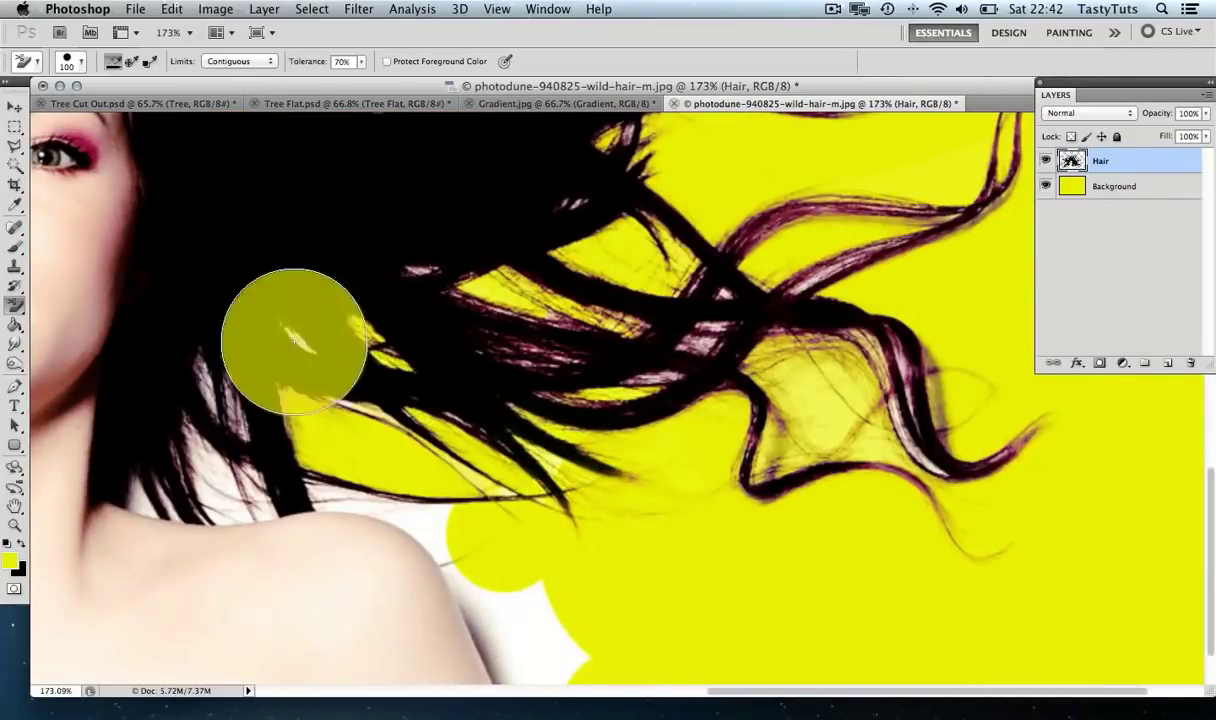
Step: Lower the eraser tolerance to 18% and erase the white along the edge of the shoulder without the tattoo
scroll(293, 340, "down", 5)
left_click_drag(361, 61, 330, 76)
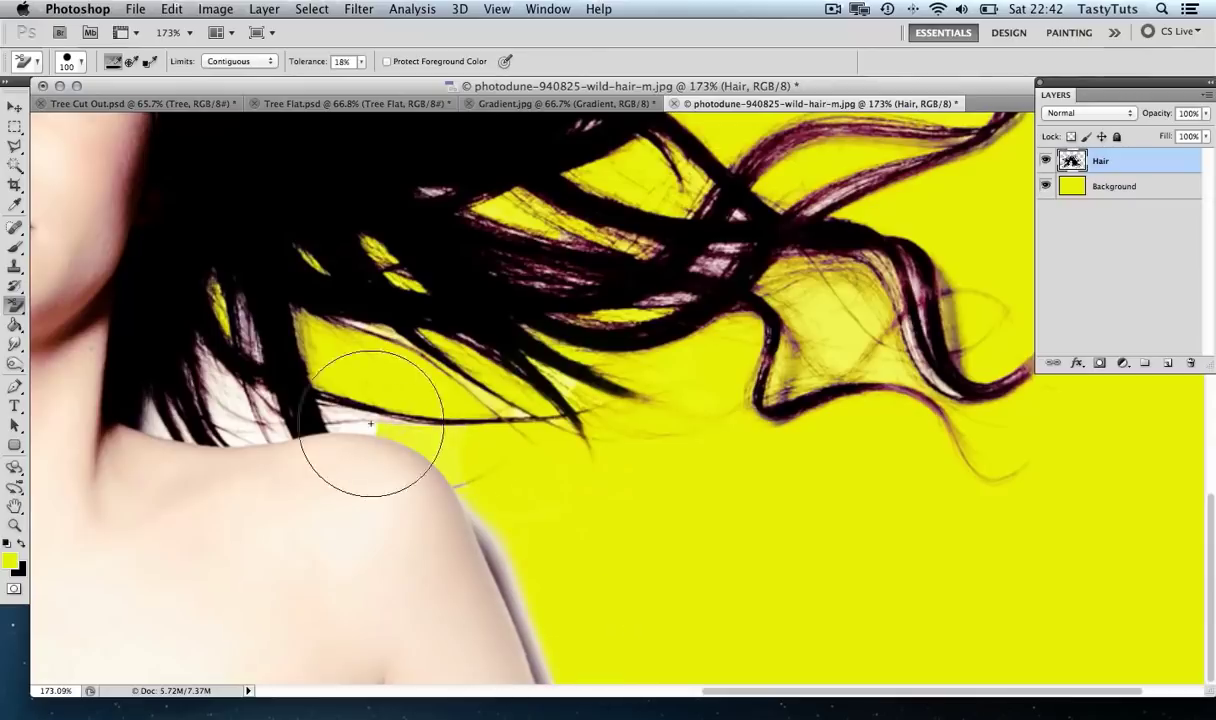